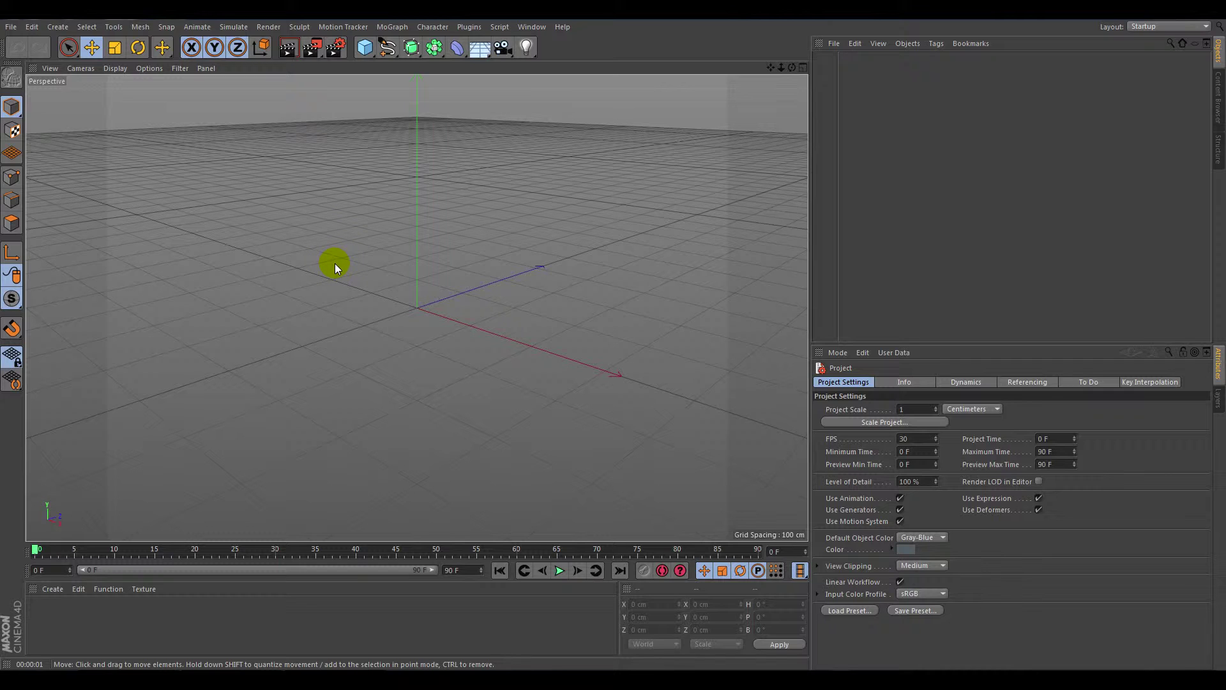
Add a Text spline reading DIGI and frame it in the viewport.
left_click(395, 53)
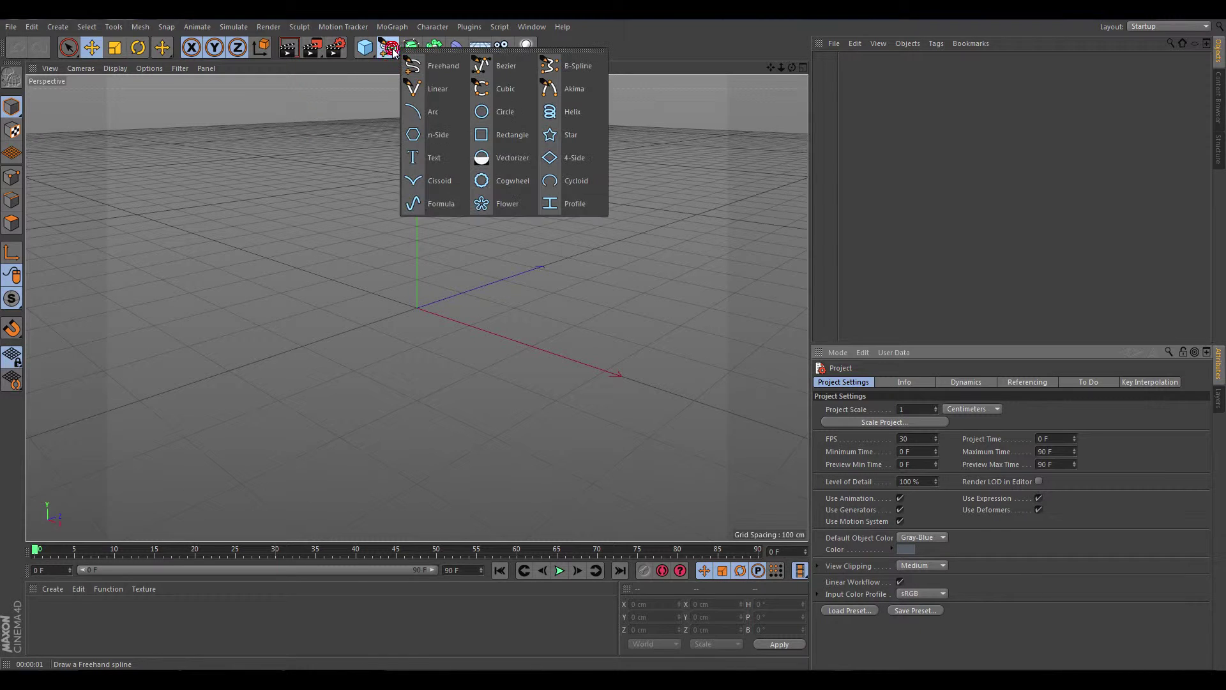
left_click_drag(394, 53, 509, 205)
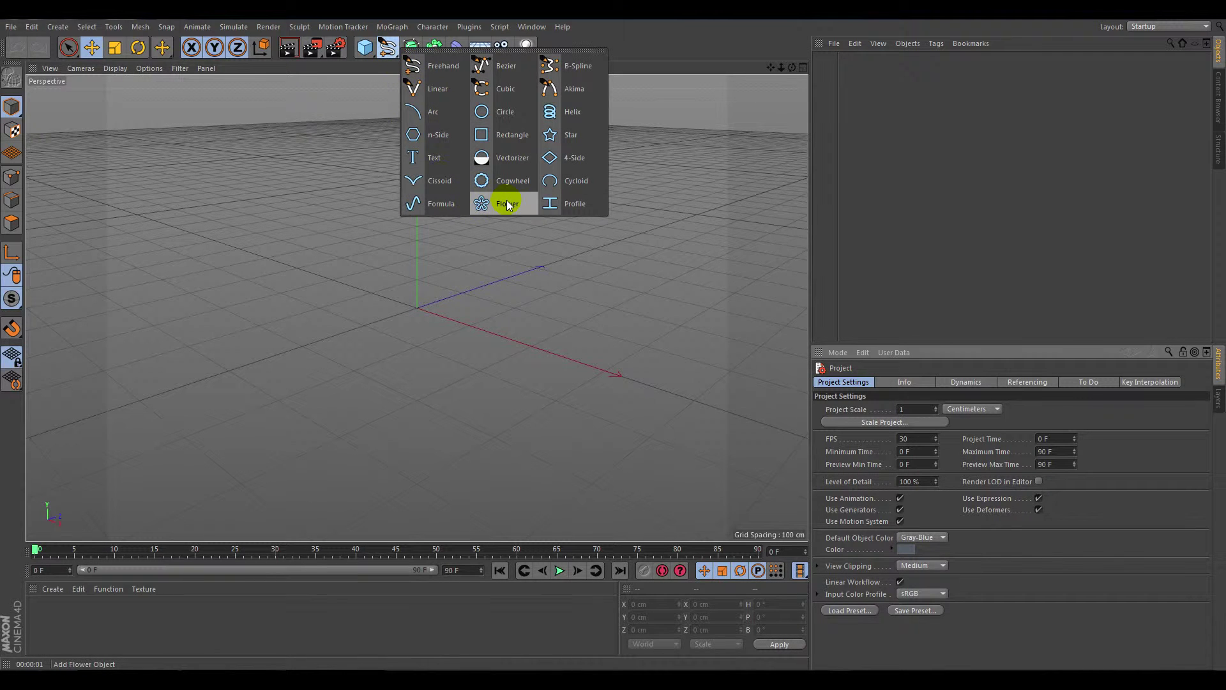
left_click(450, 159)
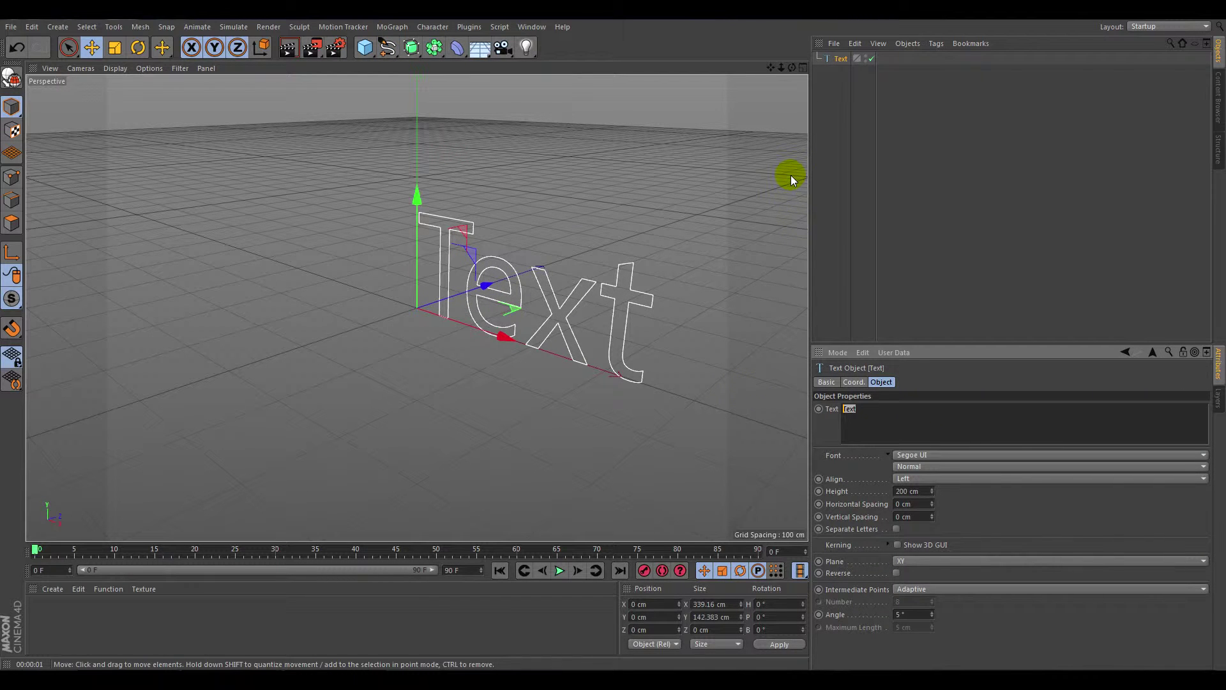
type("D")
type("IGI")
left_click(789, 175)
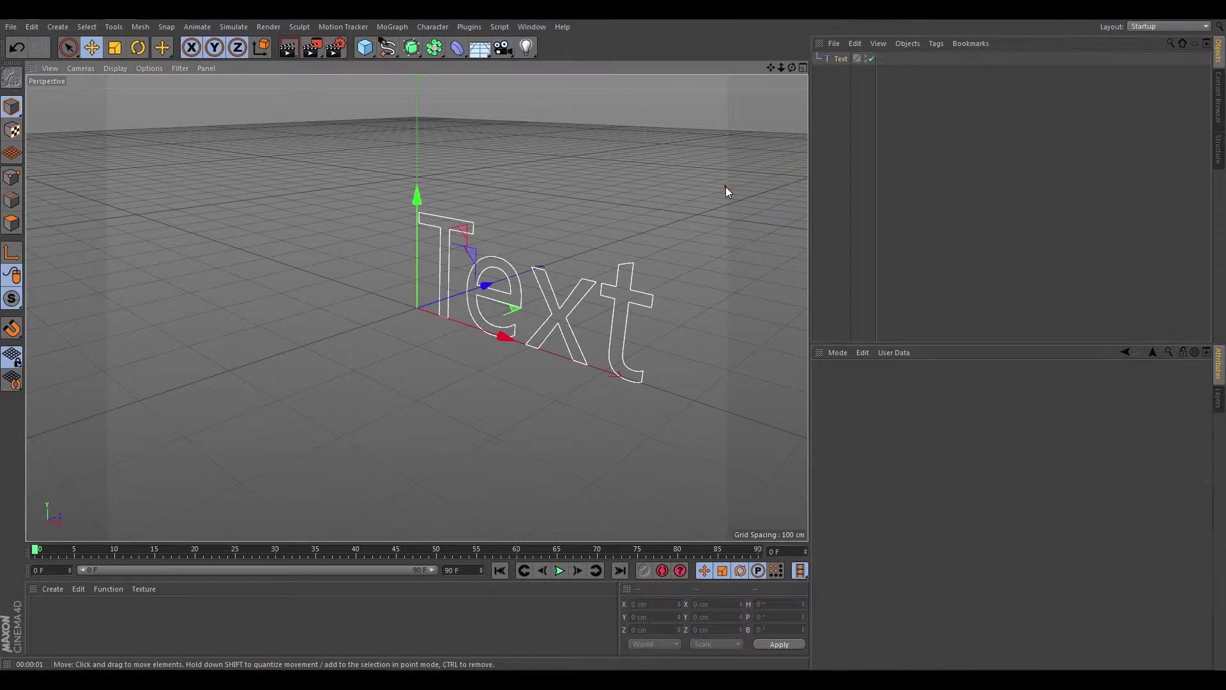
left_click(612, 245)
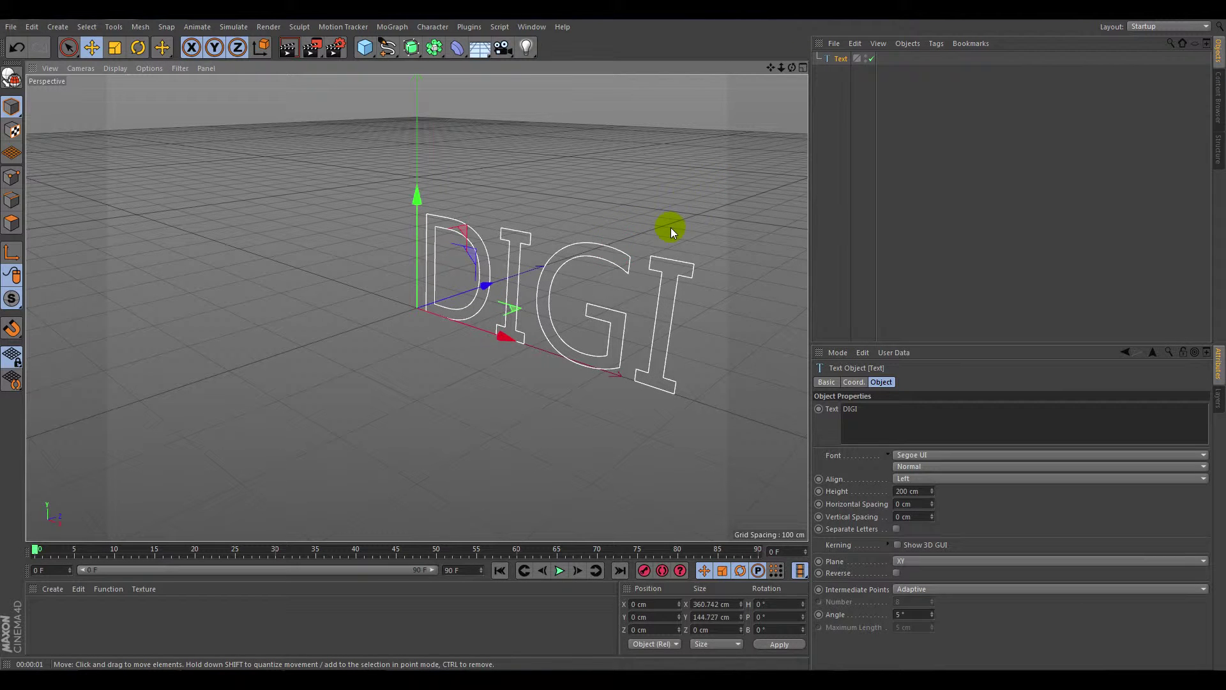
mouse_move(771, 69)
left_mouse_down()
mouse_move(790, 69)
mouse_move(552, 304)
left_mouse_up()
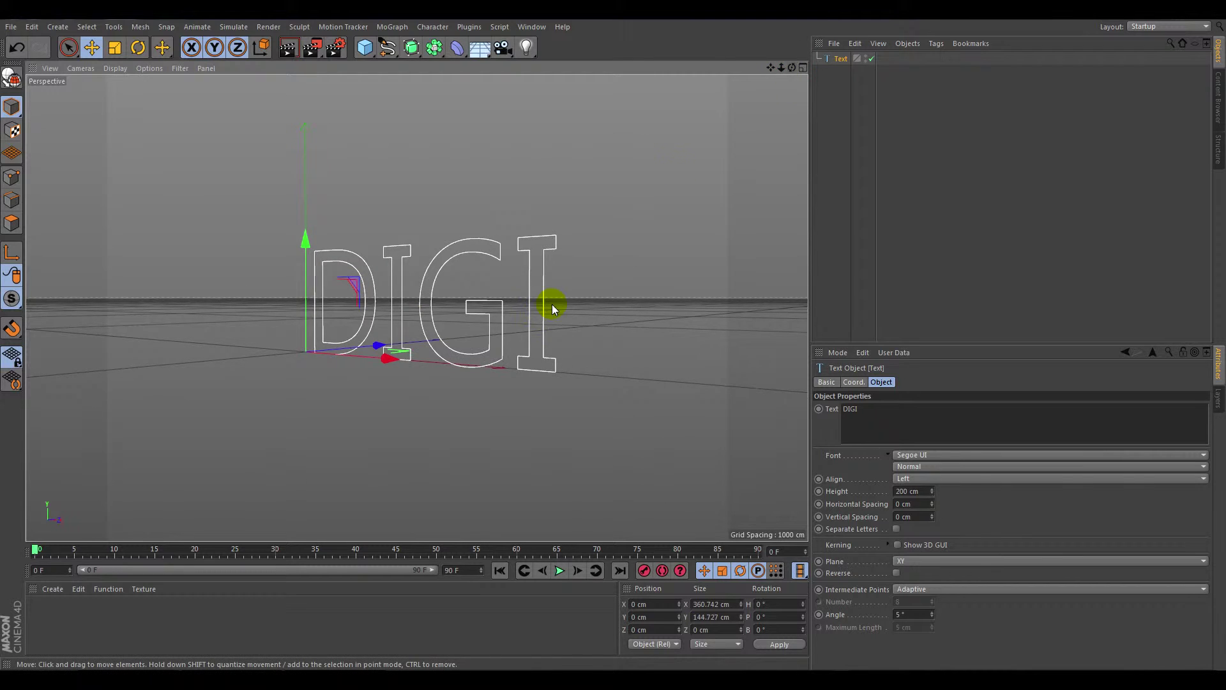
right_click_drag(461, 338, 438, 348, "alt")
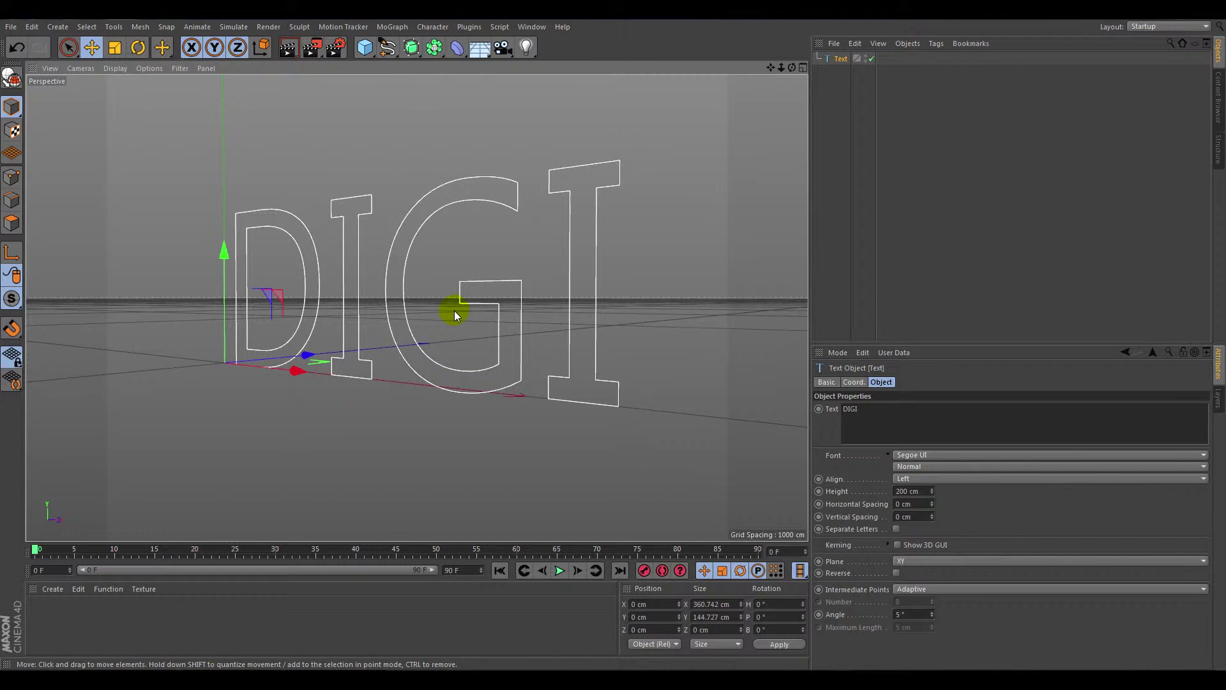
Change the DIGI text's font to Myriad Web Pro.
left_click(937, 453)
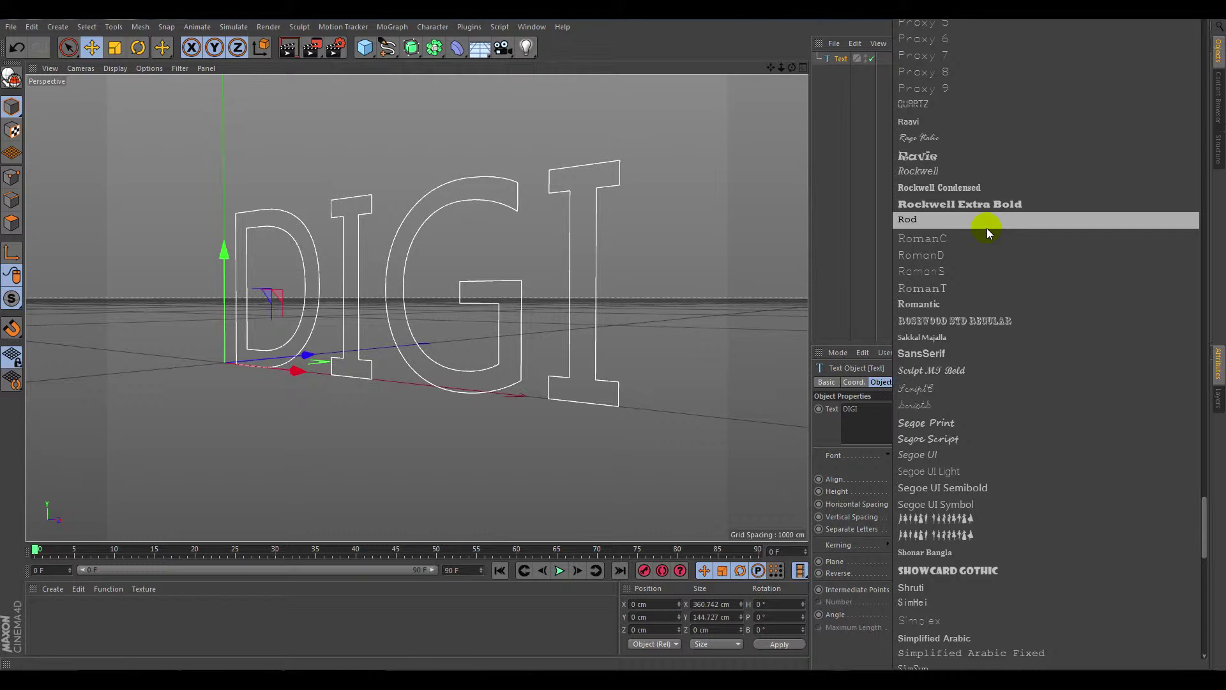
scroll(987, 228, "up", 5)
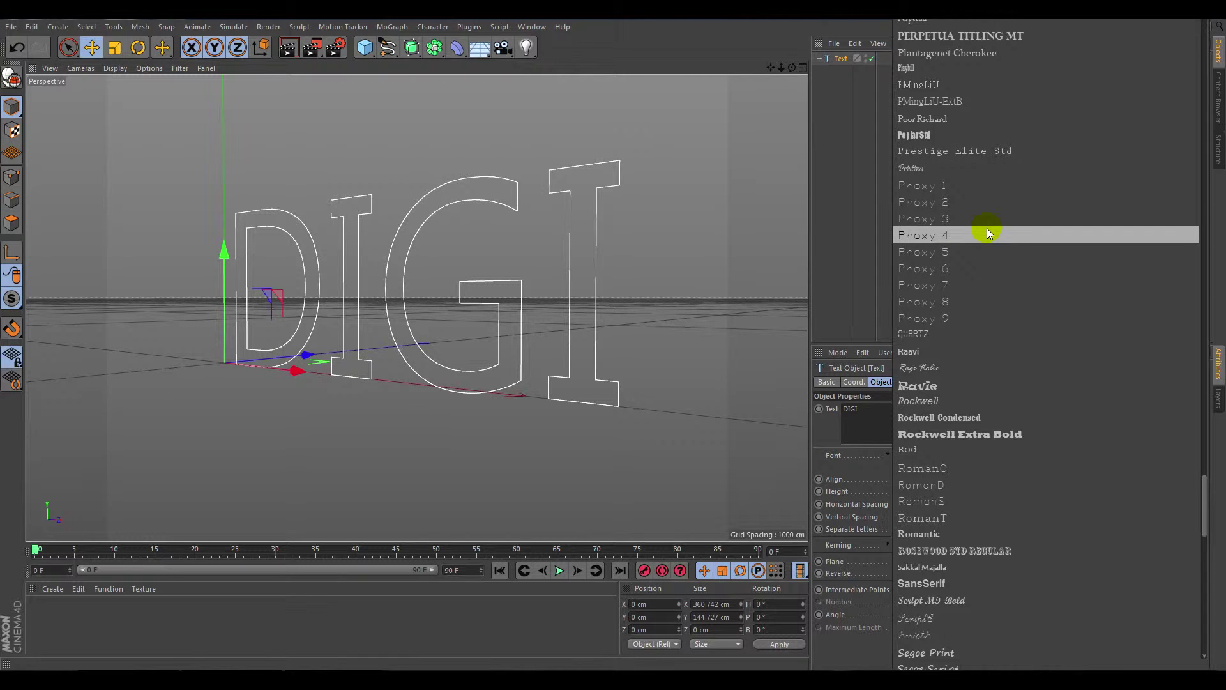
scroll(986, 228, "up", 2)
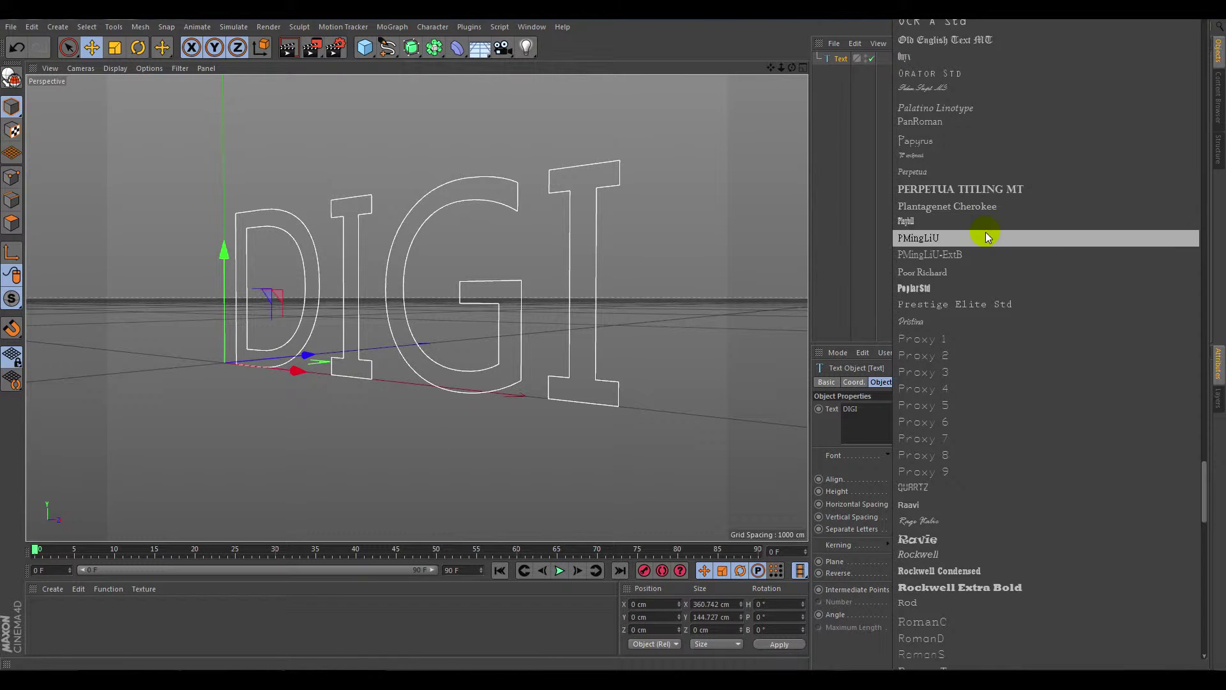
scroll(986, 232, "up", 2)
scroll(982, 239, "up", 2)
scroll(982, 249, "up", 2)
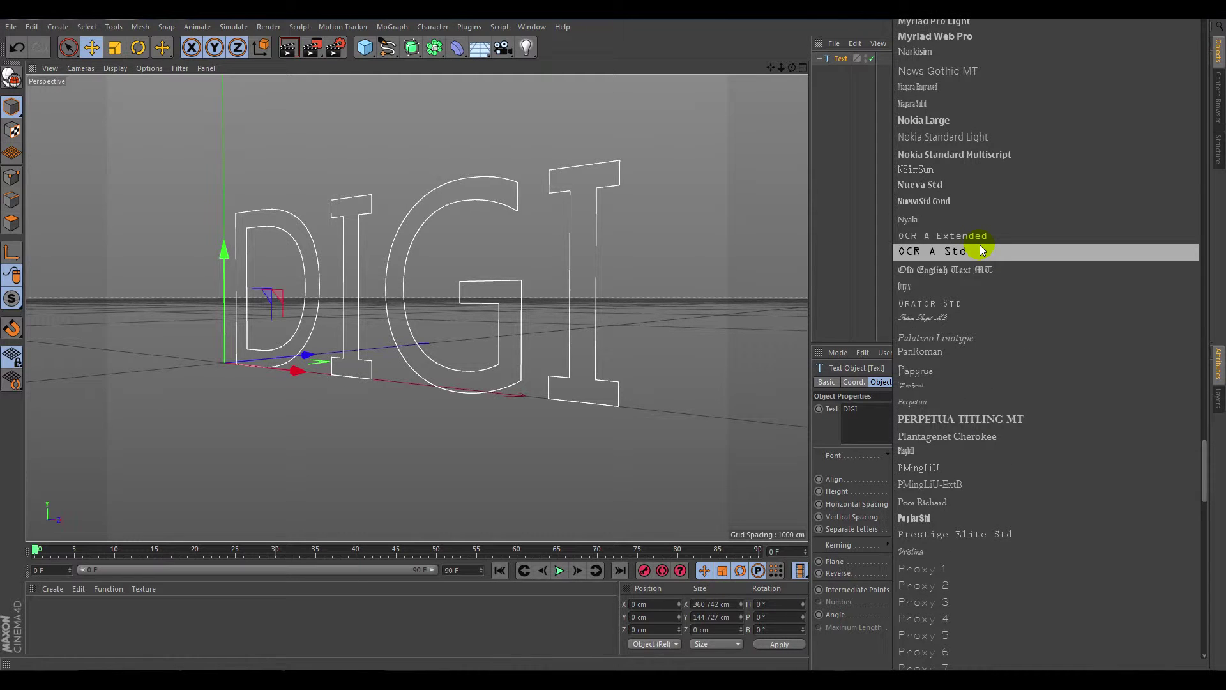
scroll(981, 250, "up", 2)
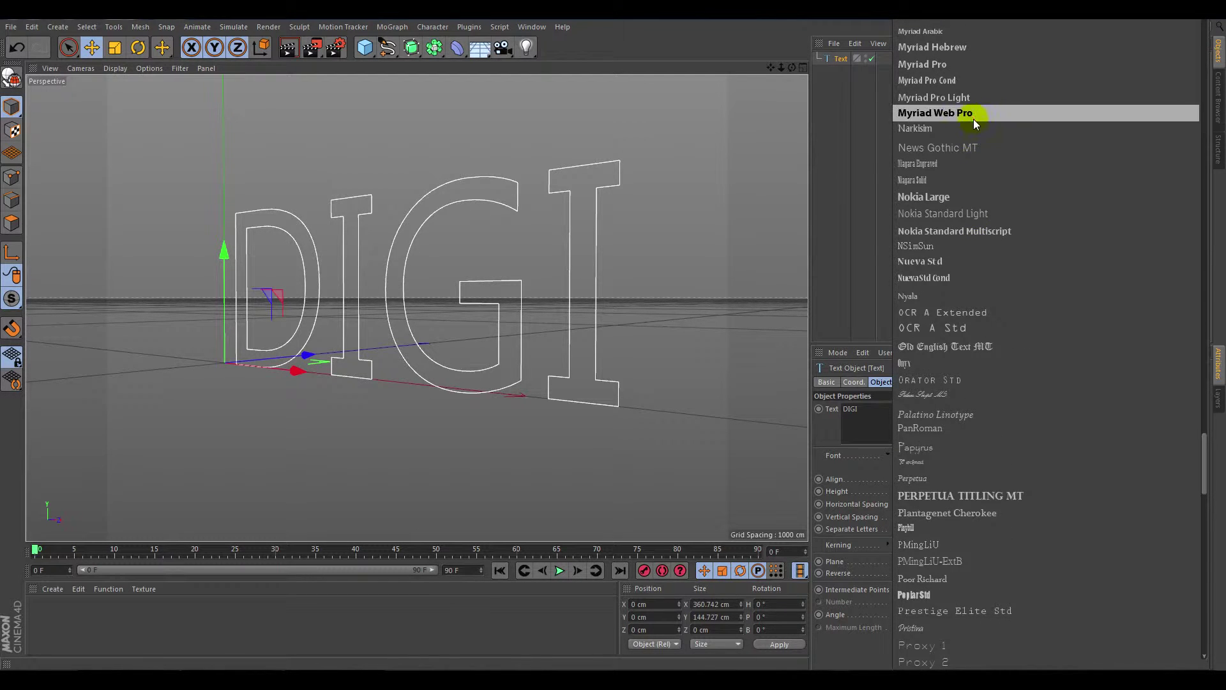
left_click(974, 122)
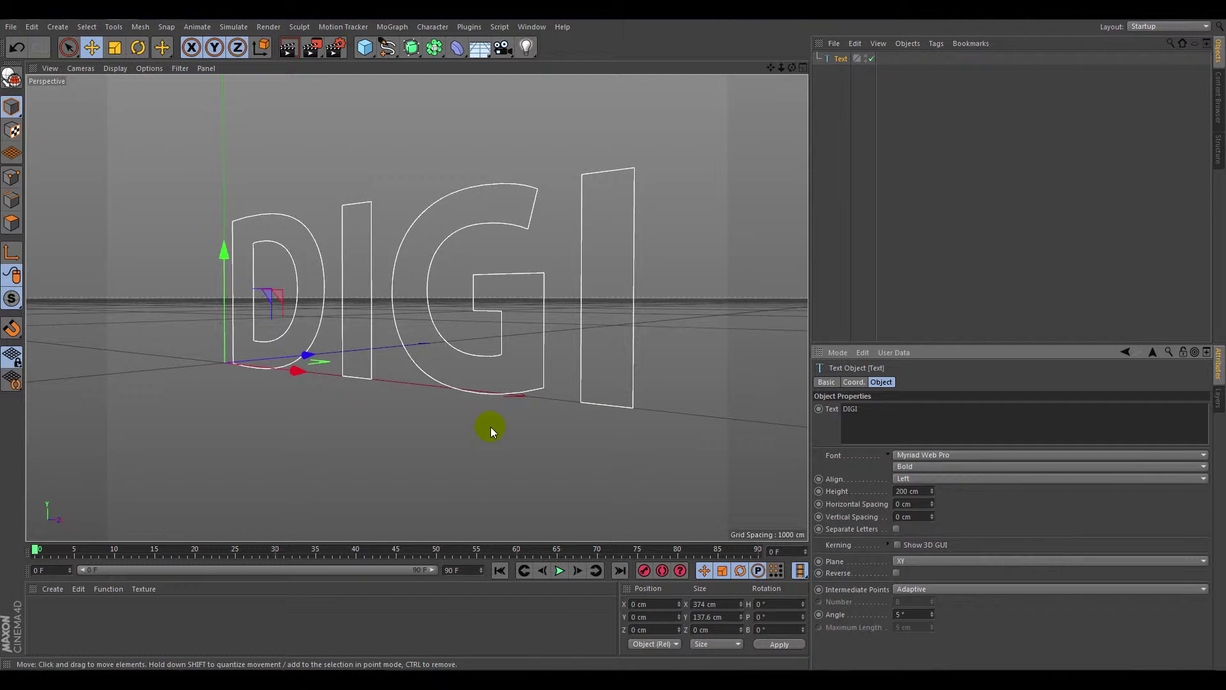
Add a Sphere with 12 segments and a 6 cm radius.
left_click(365, 48)
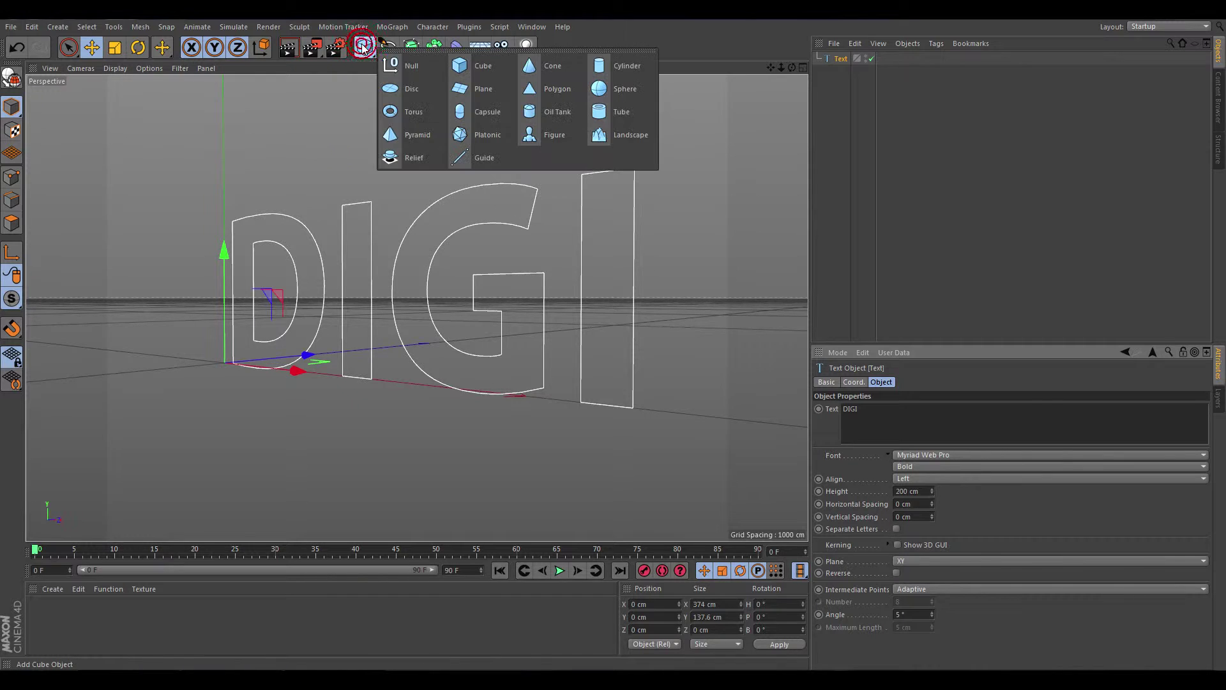
left_click(633, 94)
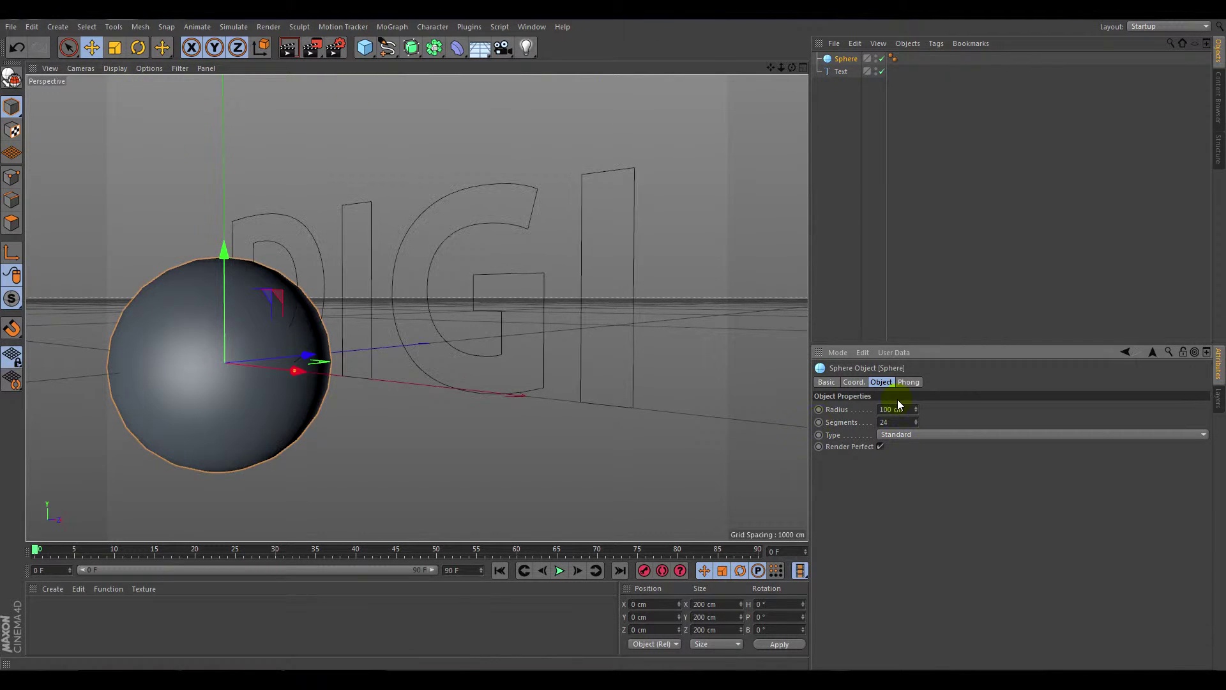
double_click(903, 419)
type("1")
double_click(908, 411)
type("6")
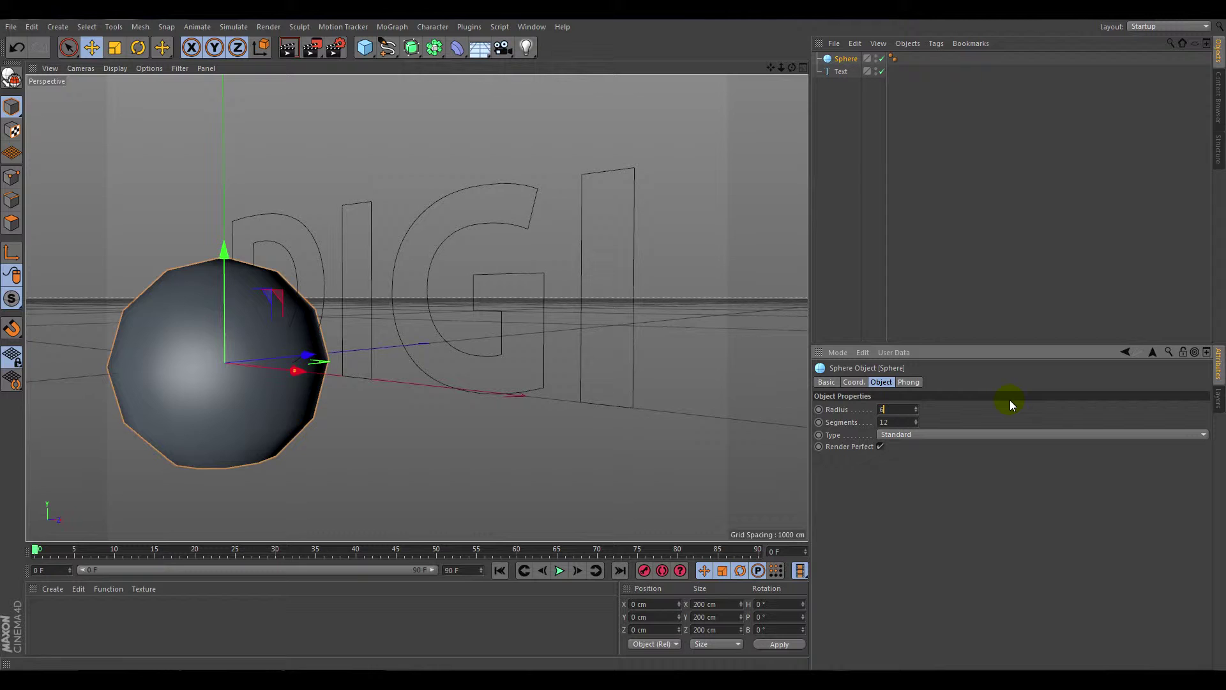
key("Return")
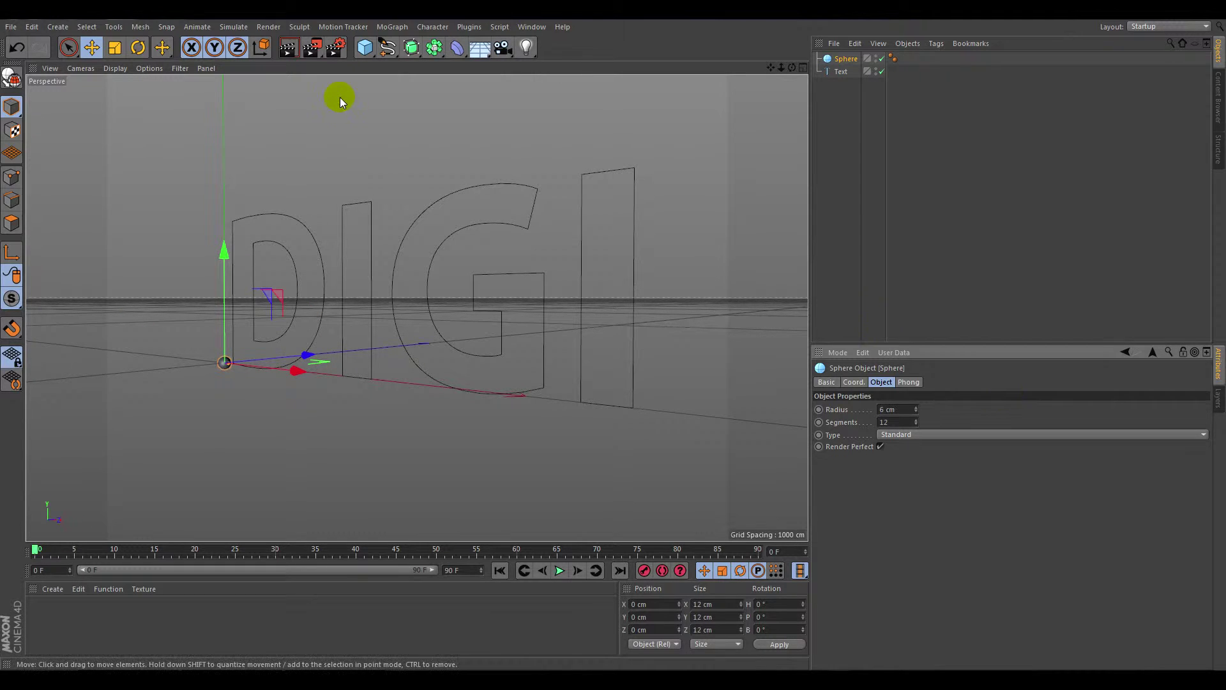
left_click(392, 26)
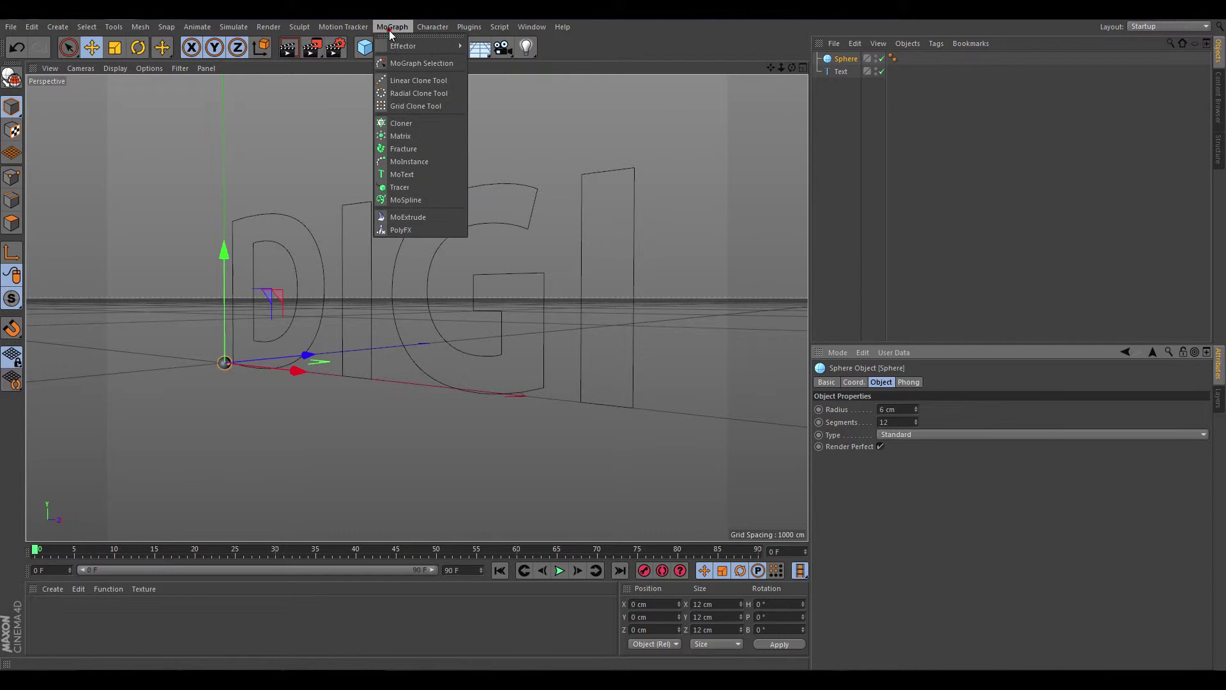
Add a Cloner holding the Sphere, in Object mode using the DIGI Text as its object.
left_click(416, 123)
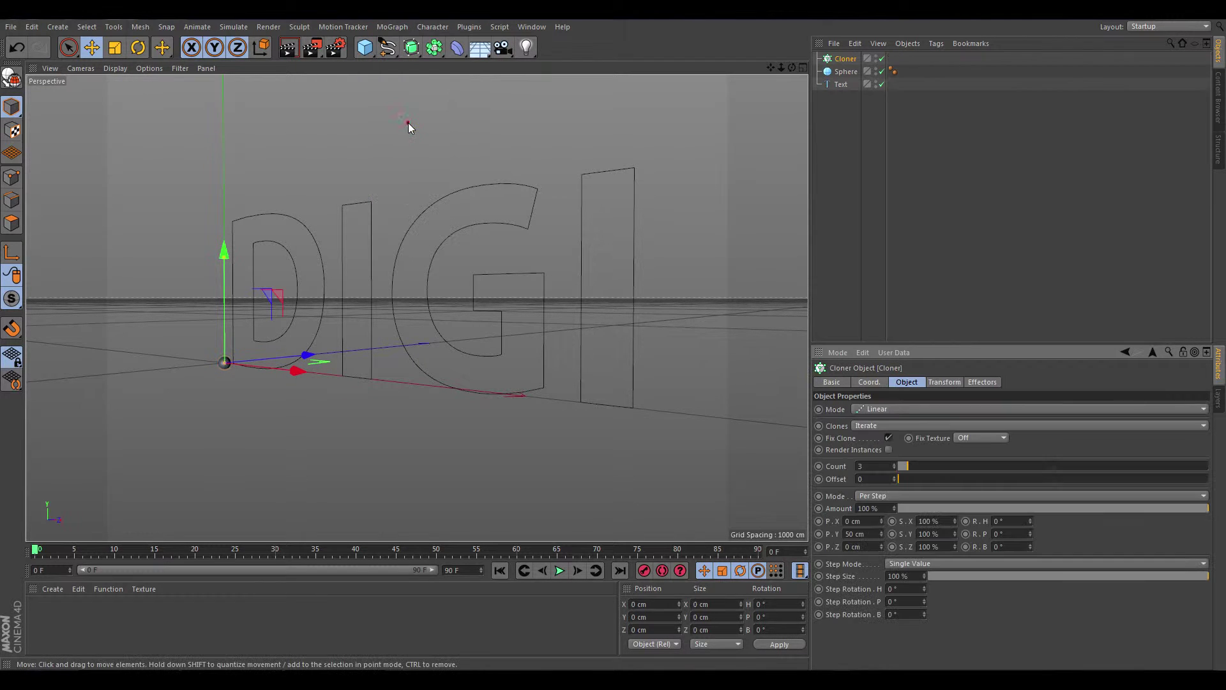
left_click(843, 73)
left_click_drag(843, 73, 864, 60)
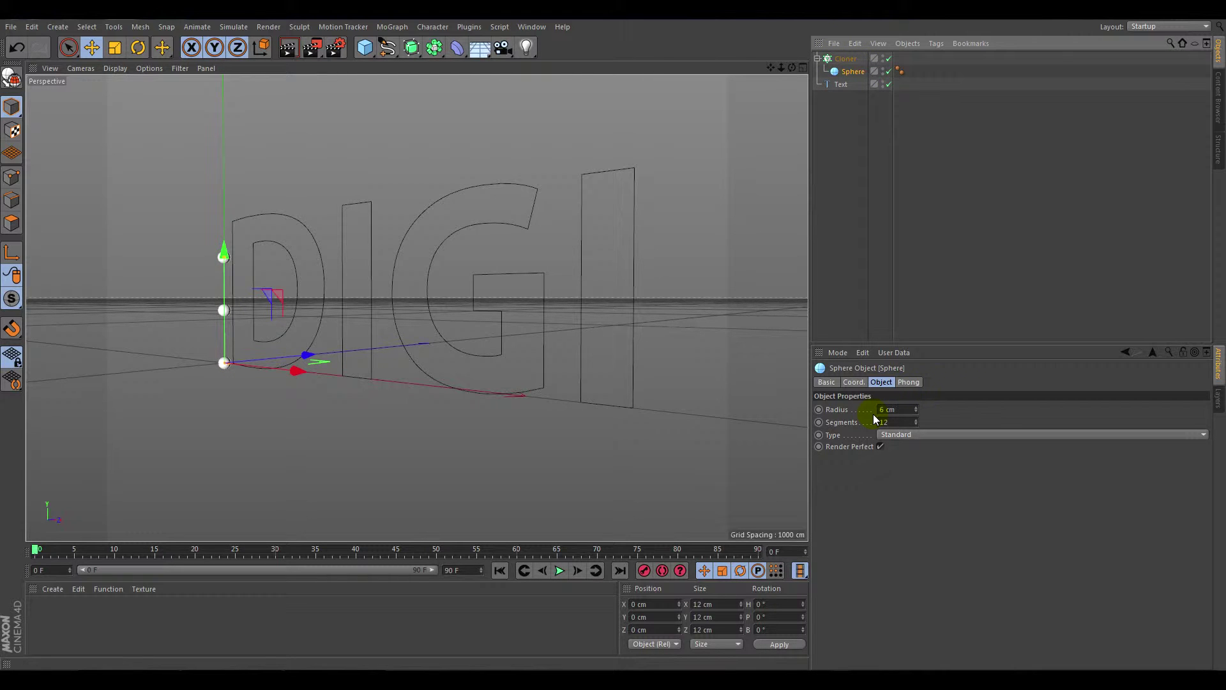
left_click(844, 59)
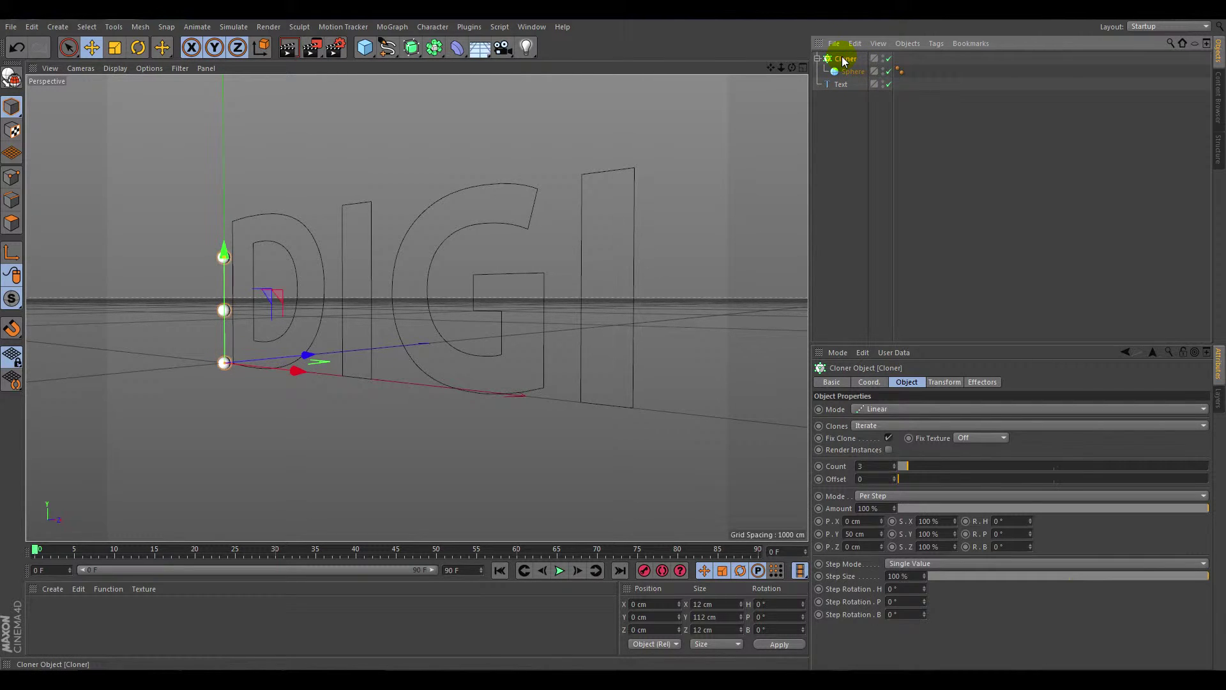
left_click(903, 410)
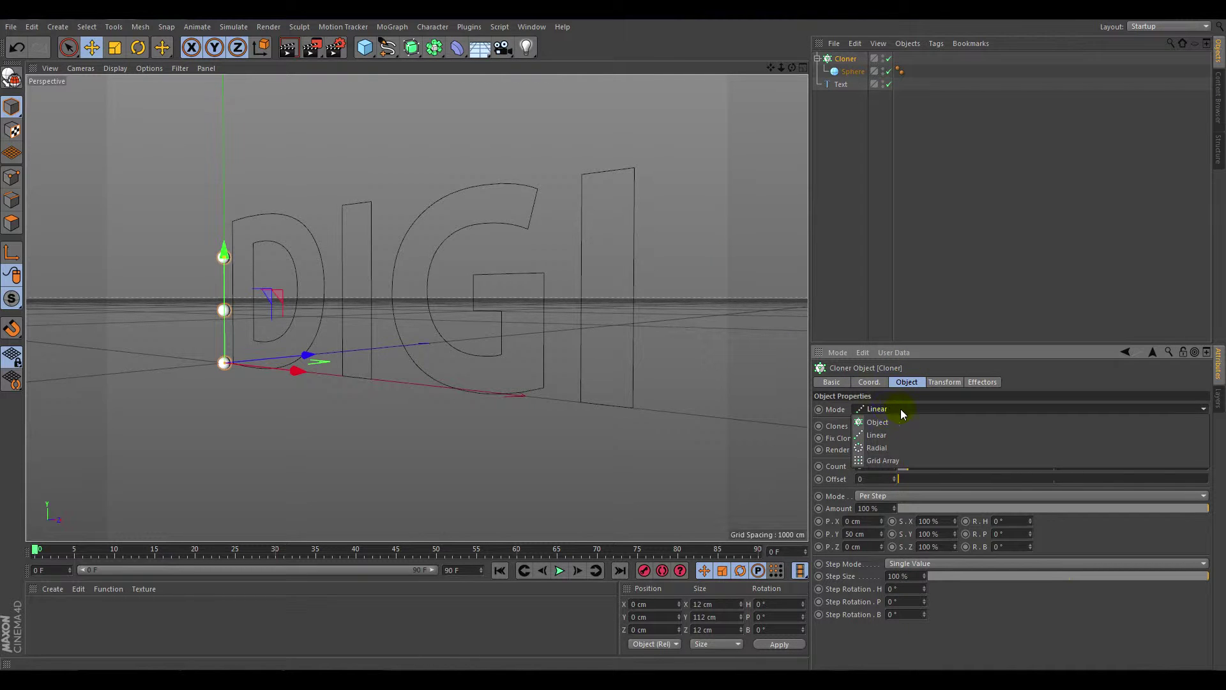
left_click(886, 420)
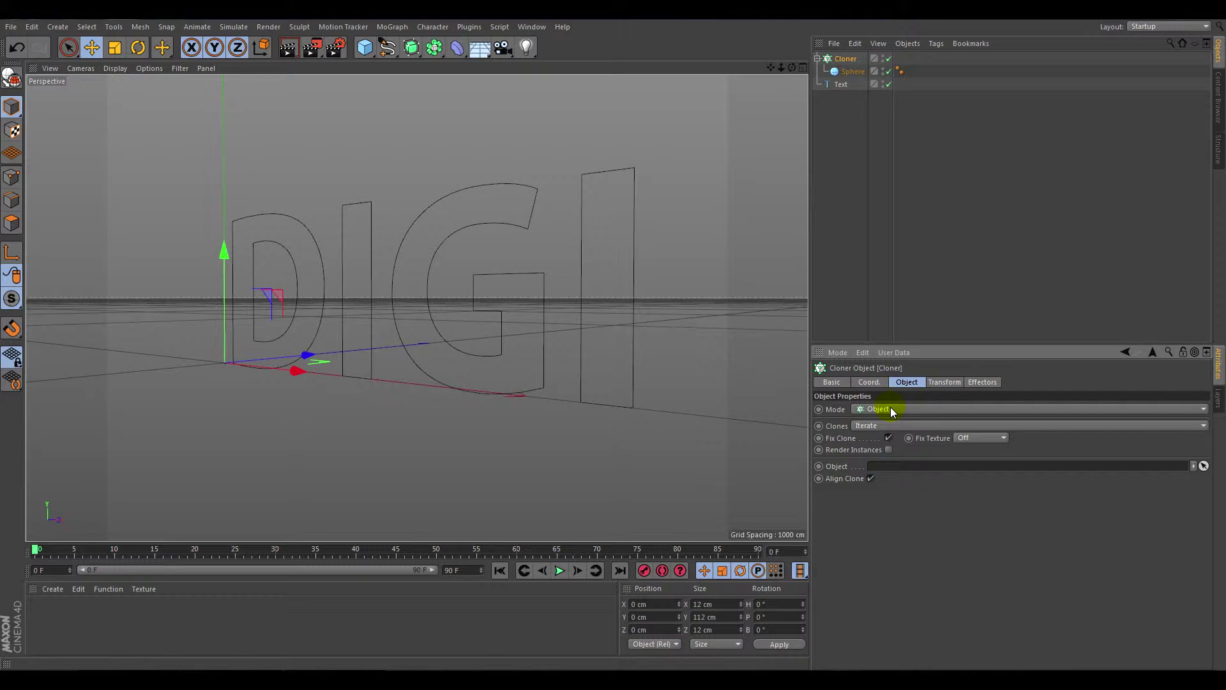
left_click(840, 85)
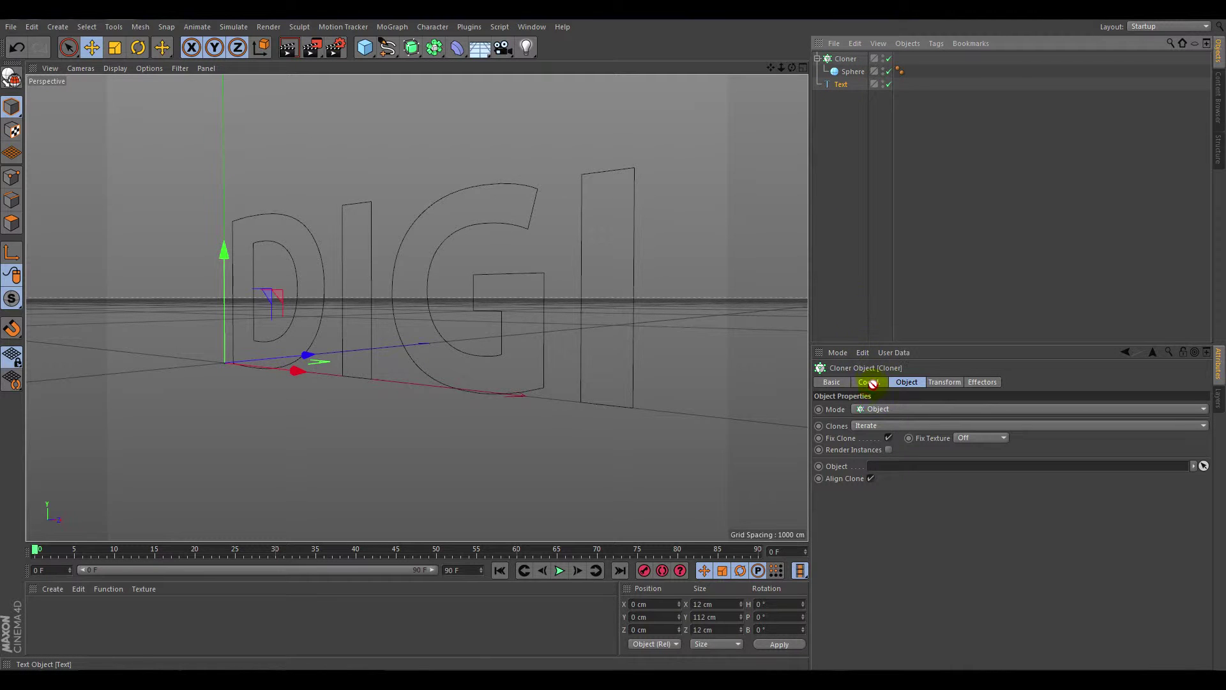
left_click_drag(854, 223, 902, 465)
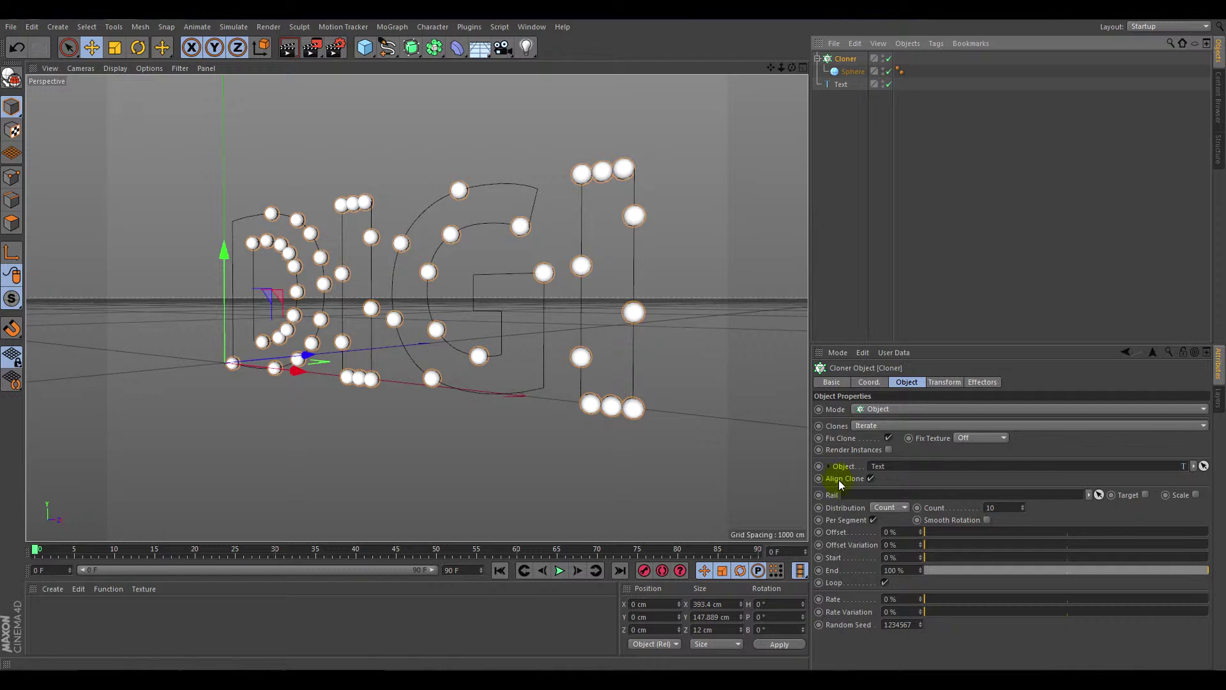
Set the Cloner distribution to Step with 10 cm spacing.
left_click(840, 509)
left_click(903, 507)
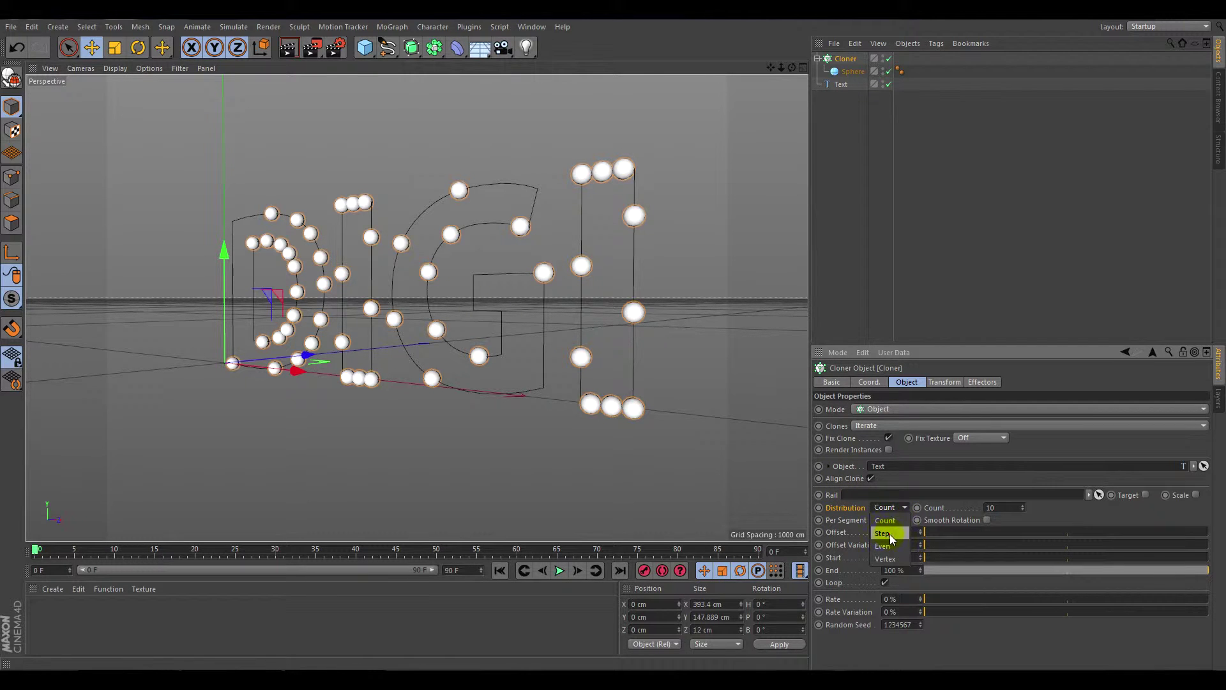
left_click(890, 534)
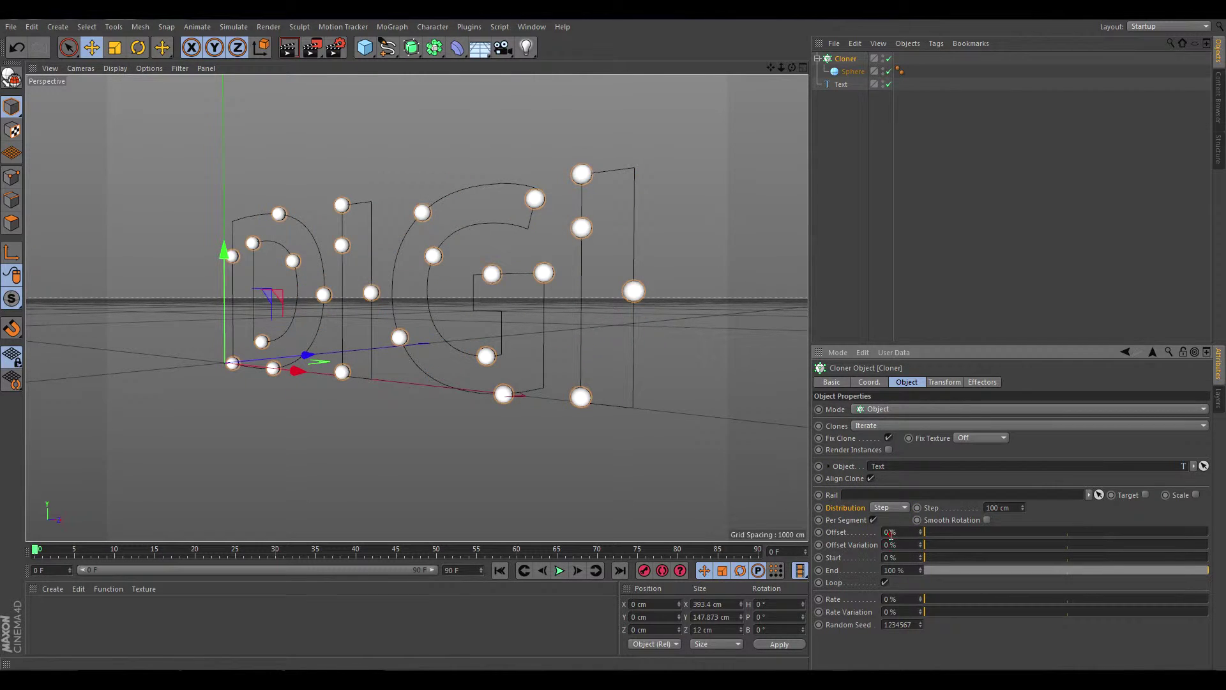
double_click(1016, 506)
type("10")
key("Return")
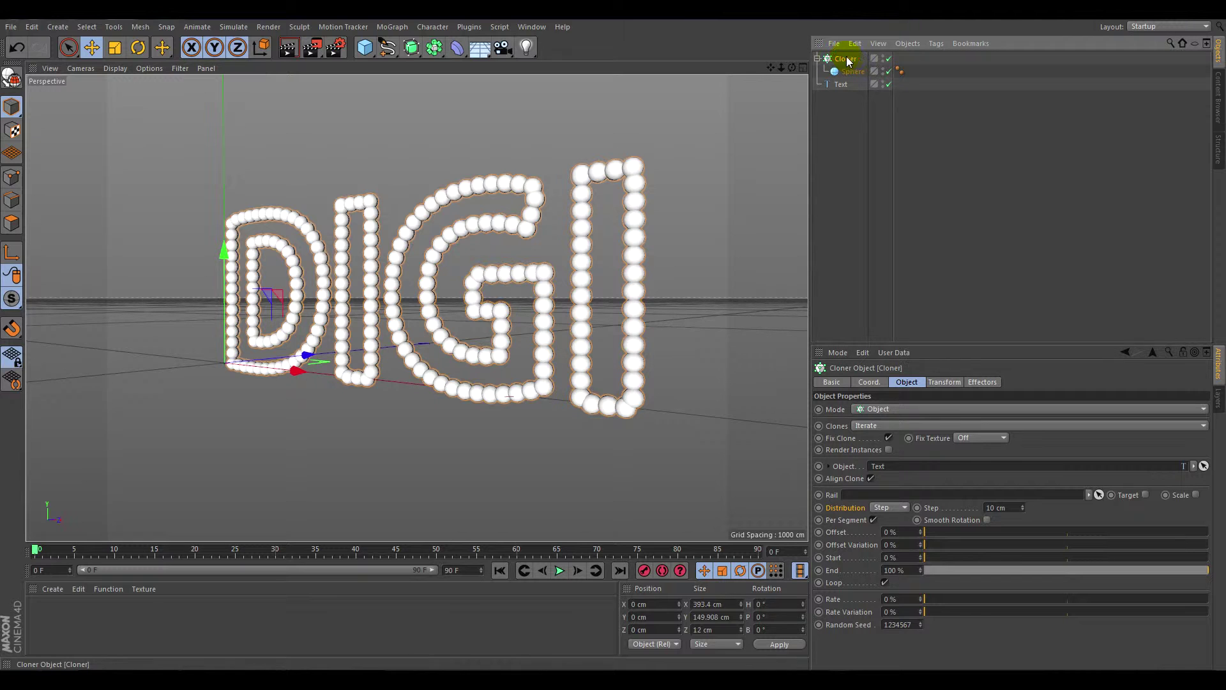
left_click(392, 27)
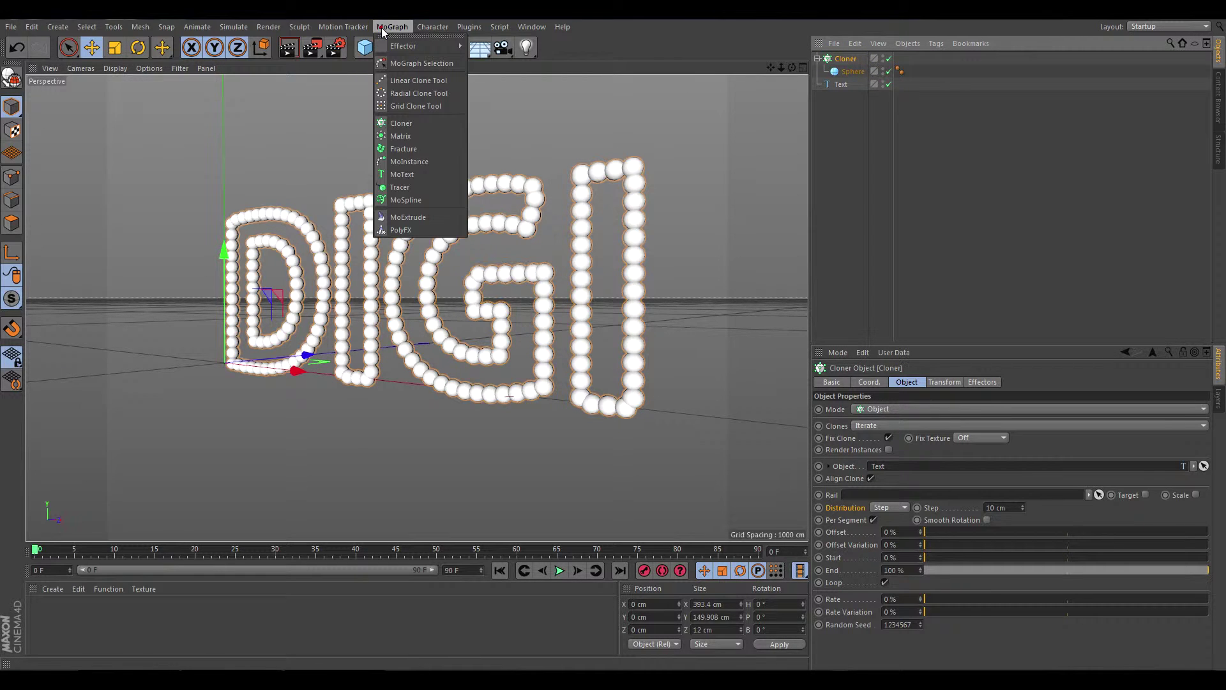
Add a Random effector with position off and uniform Scale of about 0.31.
mouse_move(404, 46)
left_click(501, 143)
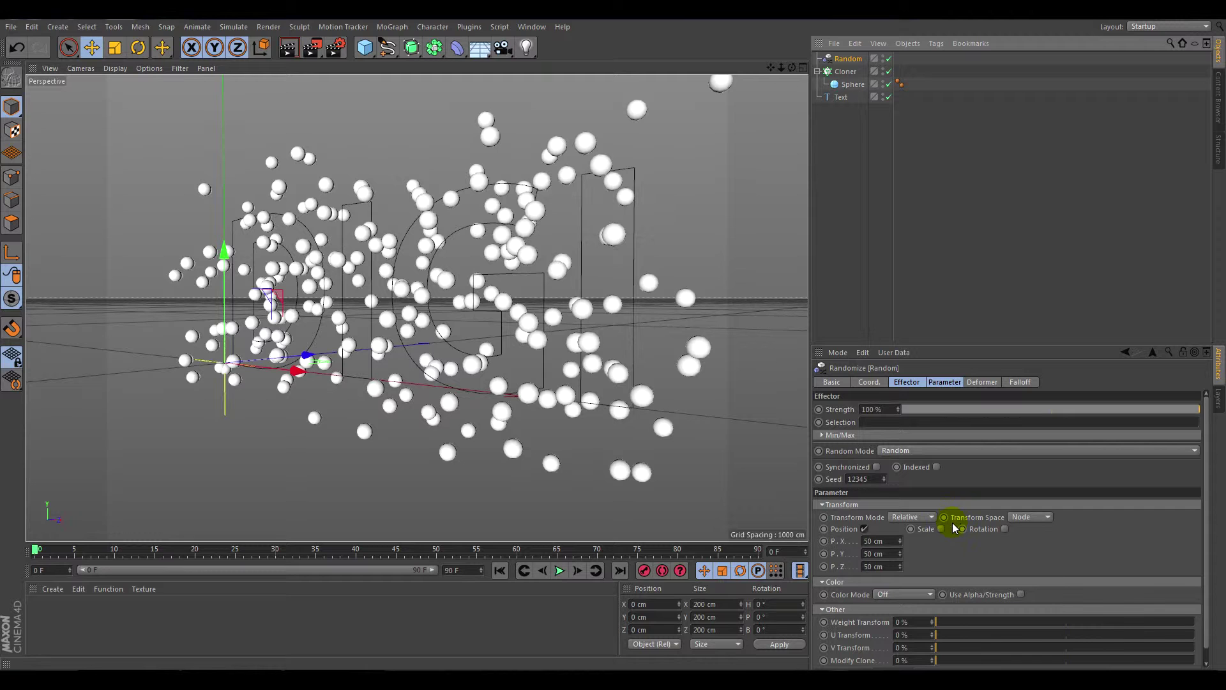
left_click(863, 529)
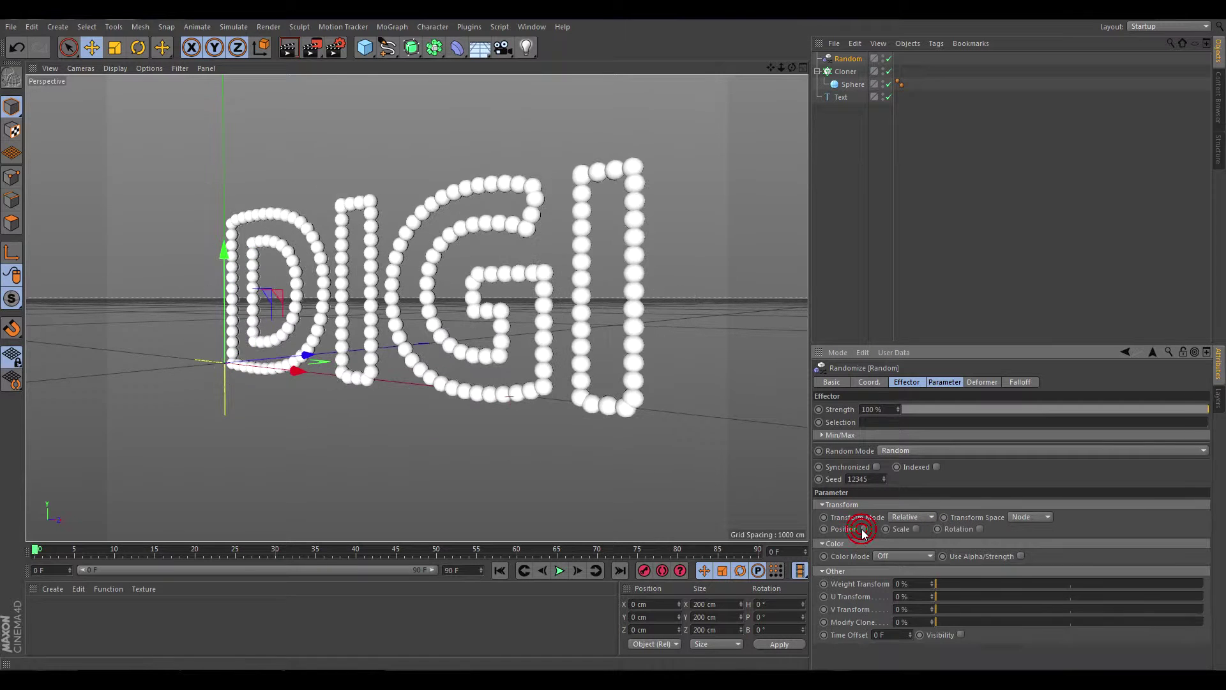
left_click(914, 529)
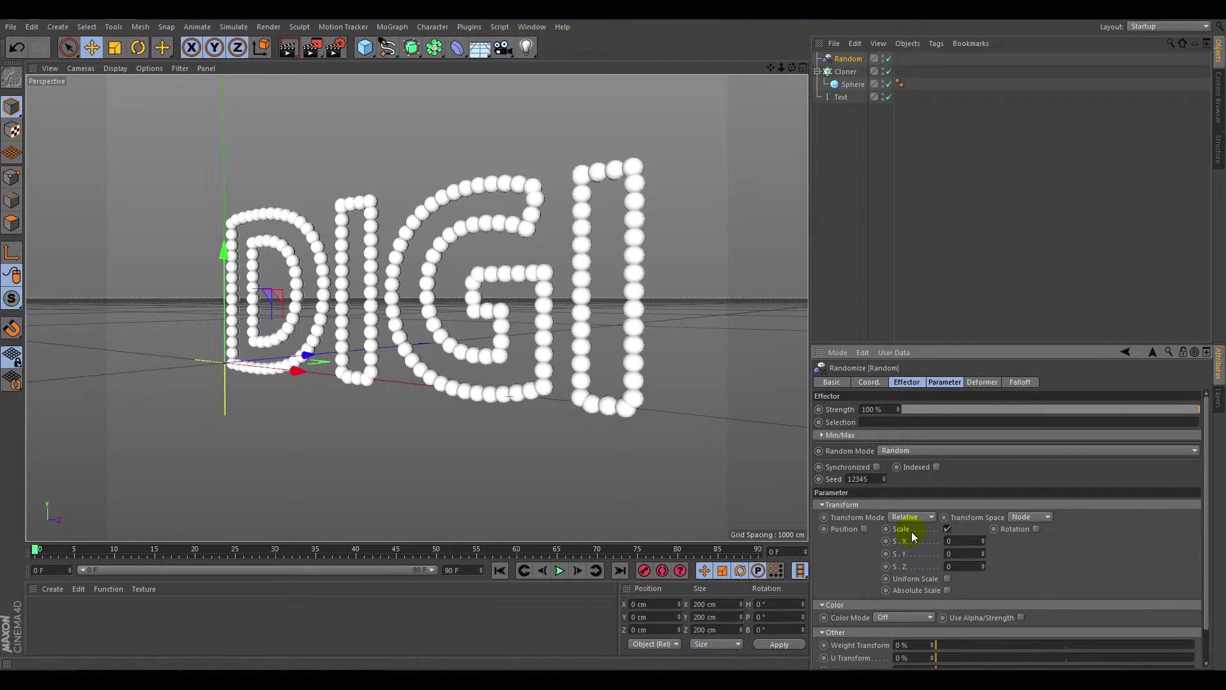
left_click(947, 579)
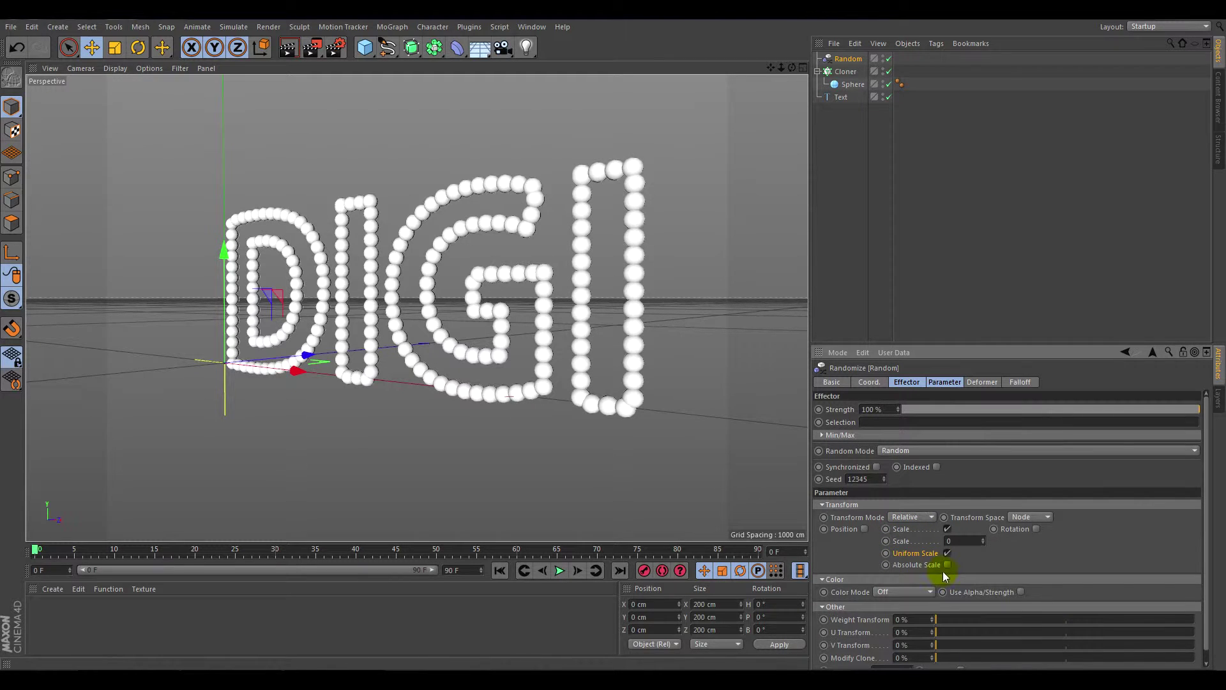
mouse_move(983, 541)
left_mouse_down()
mouse_move(983, 517)
mouse_move(983, 556)
mouse_move(983, 538)
left_mouse_up()
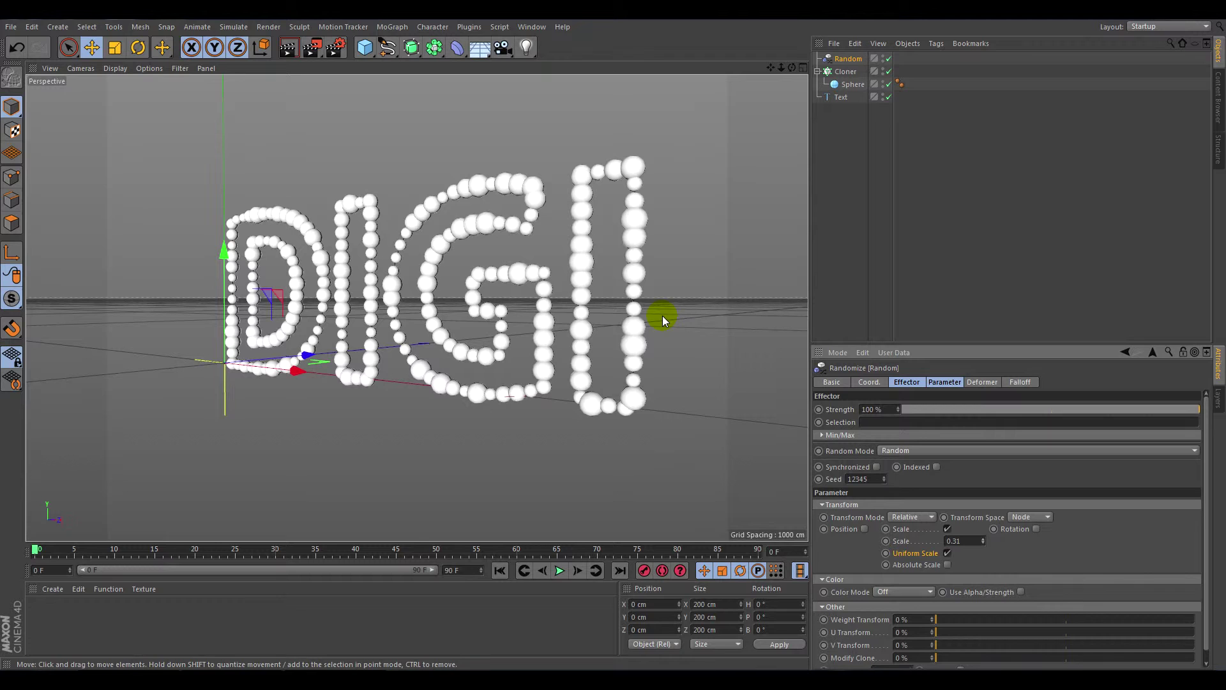
Create a default material named Mat and apply it to the Sphere.
double_click(156, 610)
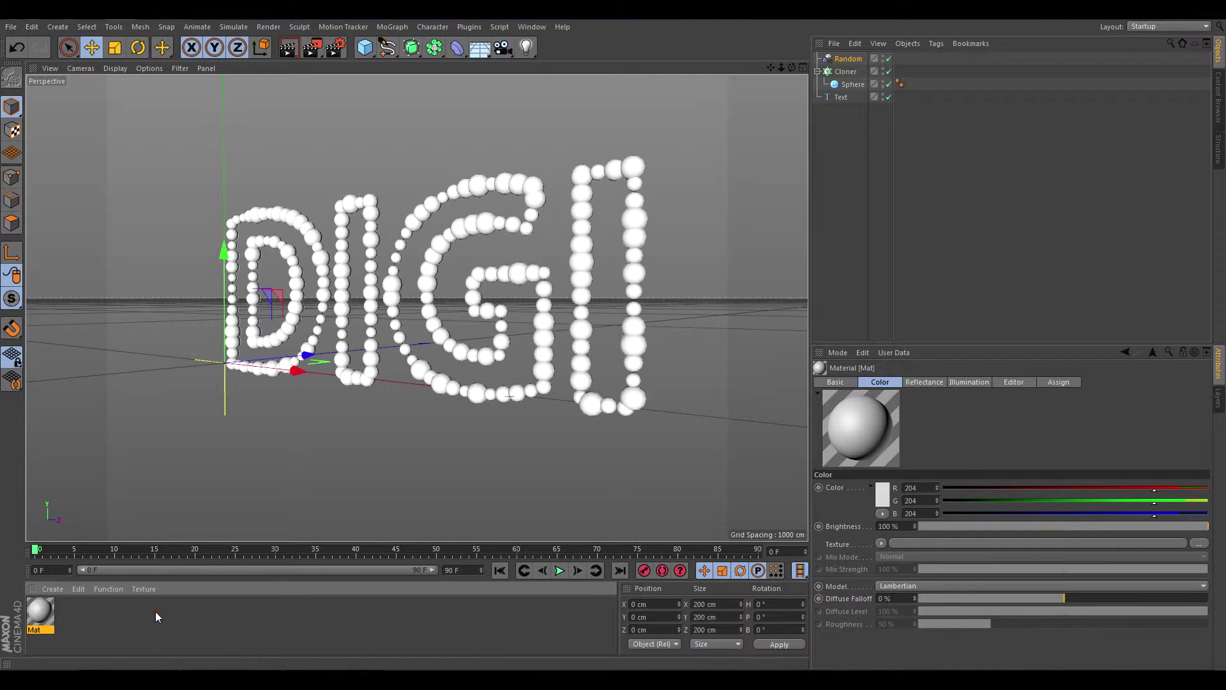
mouse_move(32, 608)
left_mouse_down()
mouse_move(925, 229)
mouse_move(859, 90)
left_mouse_up()
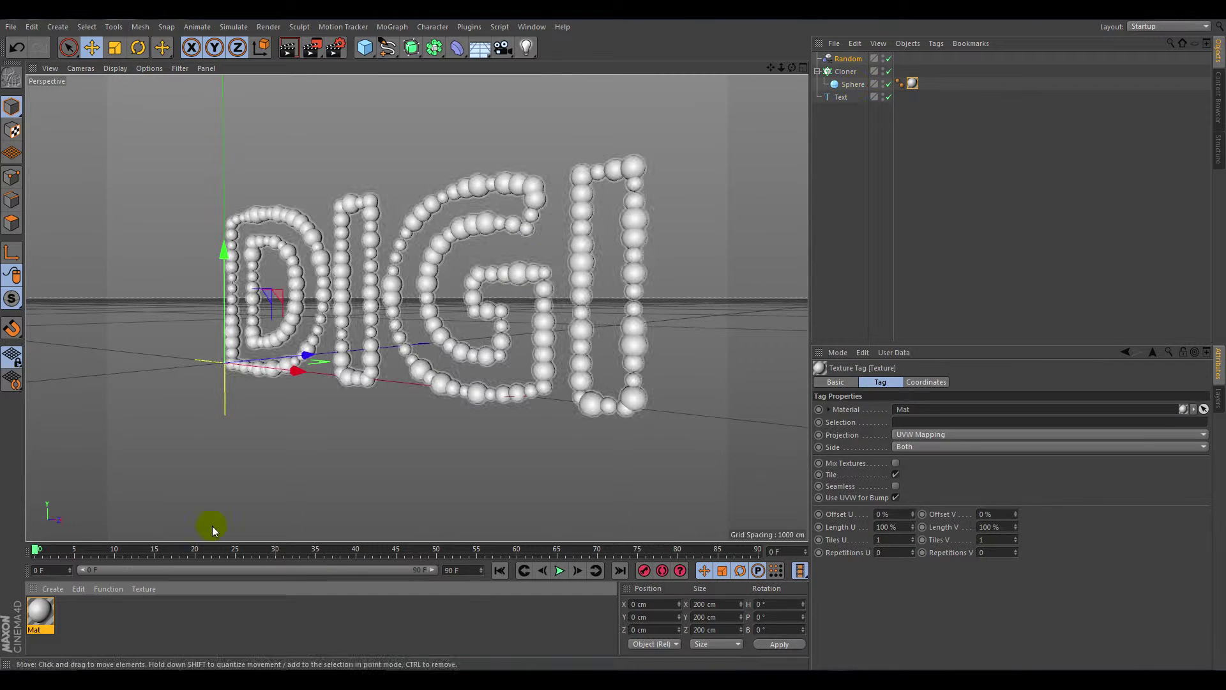
Set the Mat material's colour to red.
double_click(40, 615)
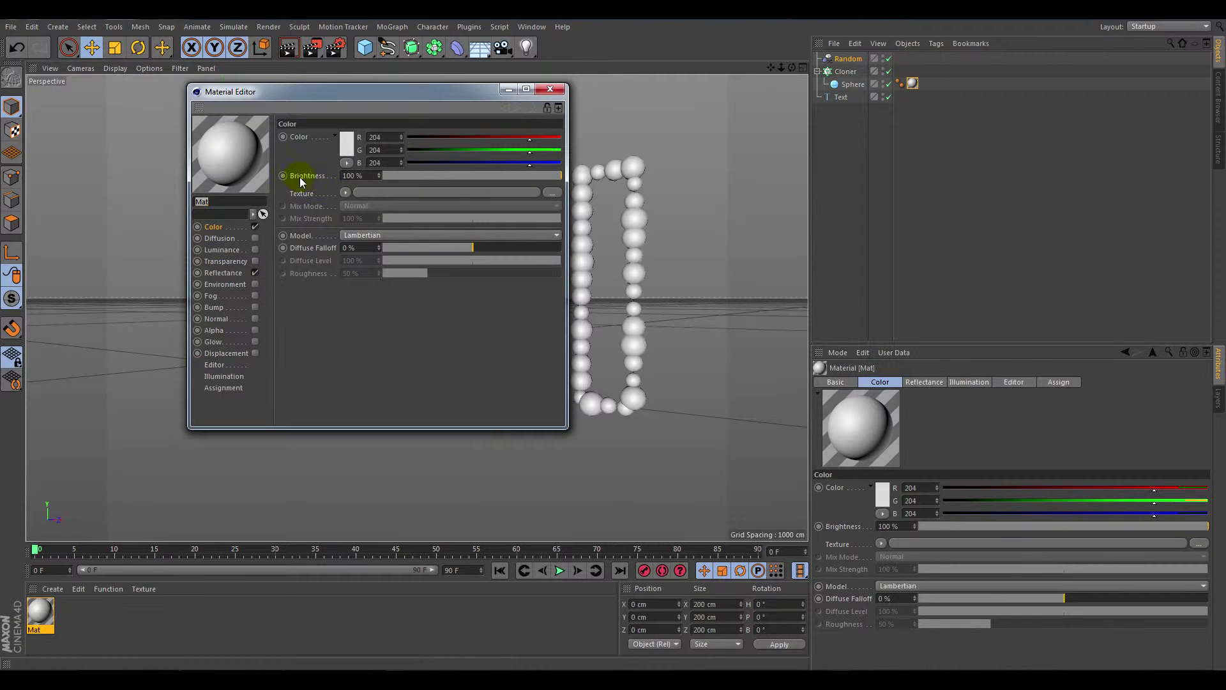
left_click_drag(509, 151, 393, 153)
left_click_drag(529, 163, 409, 164)
mouse_move(546, 139)
left_mouse_down()
mouse_move(532, 140)
mouse_move(550, 138)
left_mouse_up()
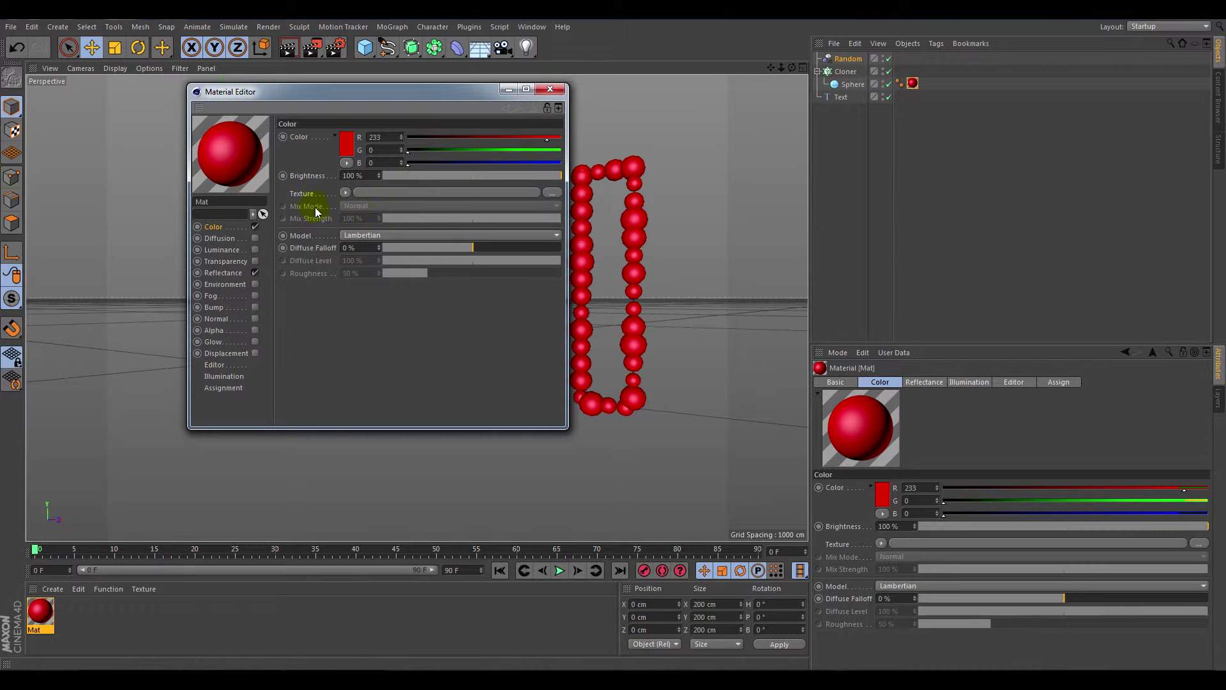
Enable red Luminance at 53% brightness and turn on Environment.
left_click_drag(345, 149, 345, 149)
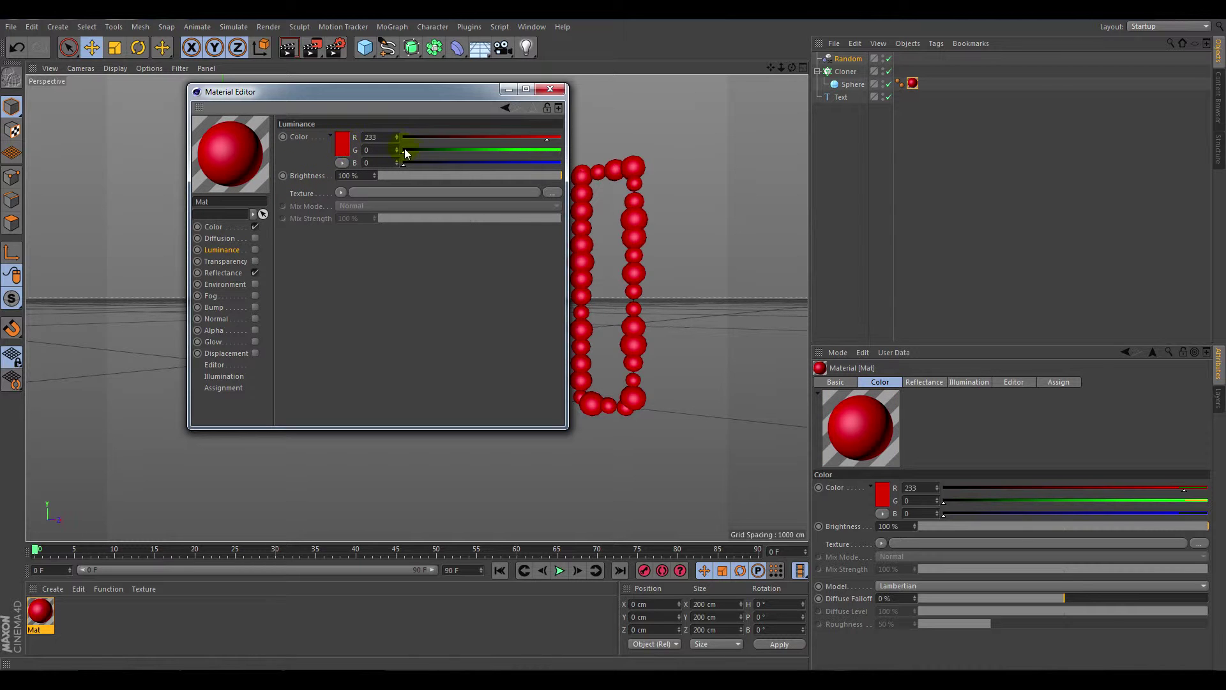
left_click(254, 249)
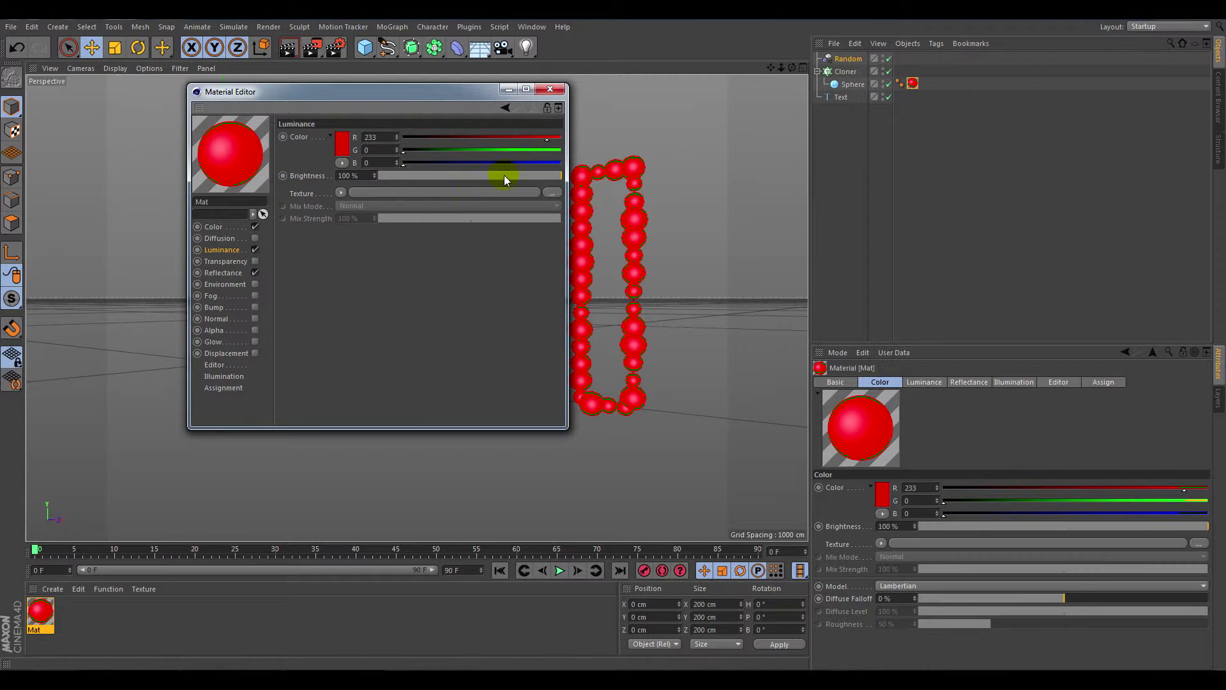
left_click_drag(543, 184, 477, 181)
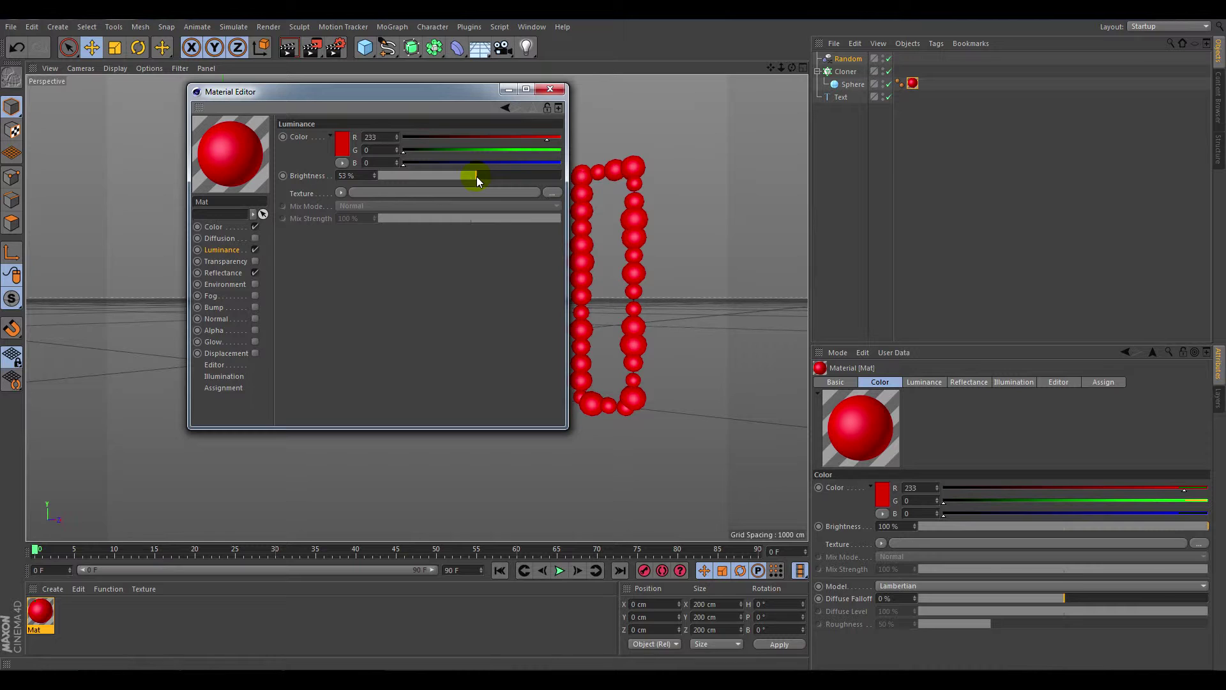
left_click(217, 285)
left_click(254, 285)
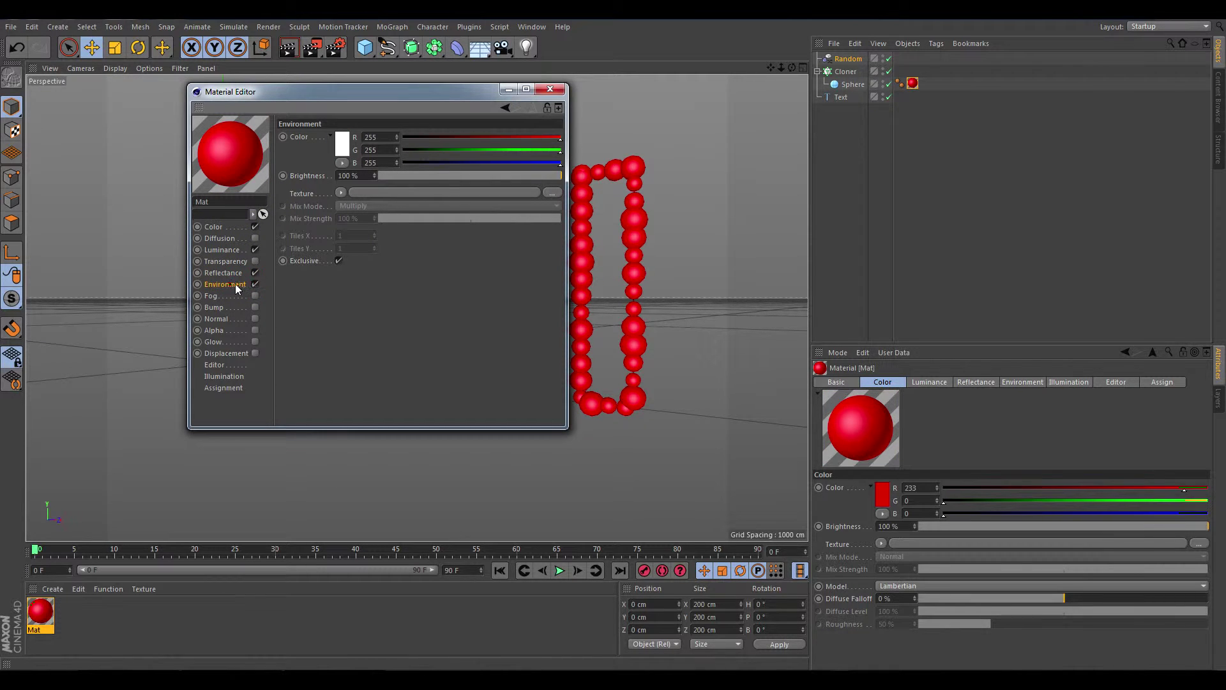
Load HDR017.hdr from Prime Presets > Light Setups > HDRI as Mat's environment texture.
left_click(1216, 96)
left_click(1181, 42)
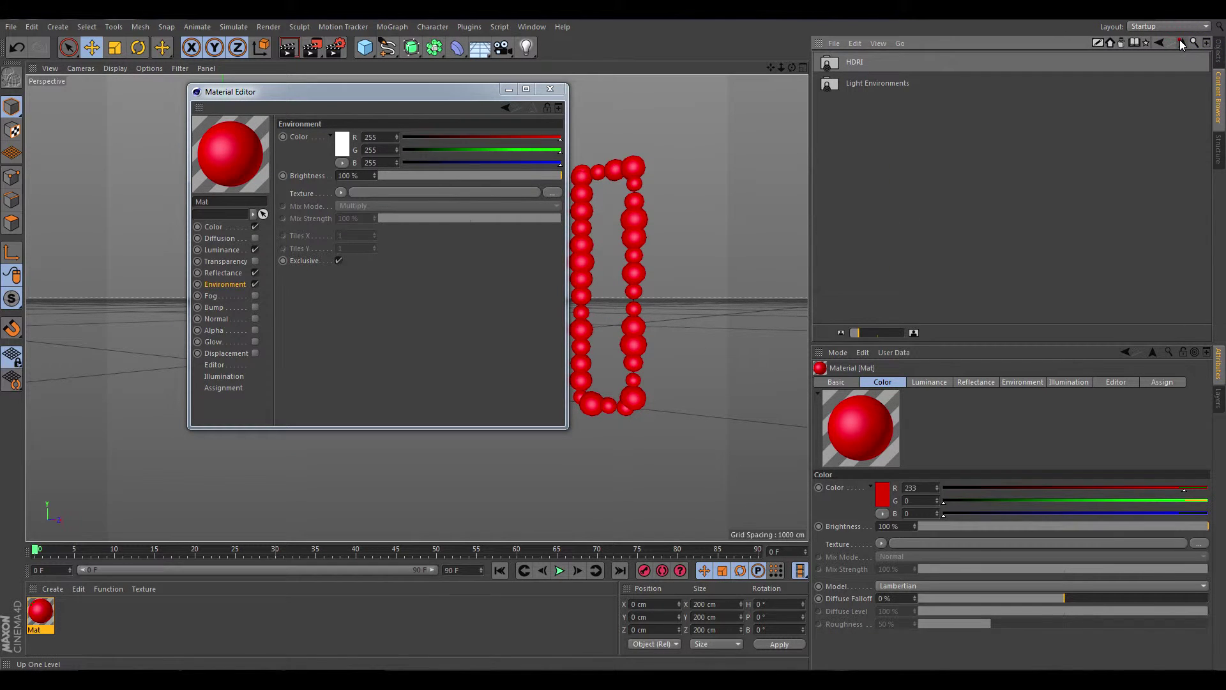
left_click(1180, 43)
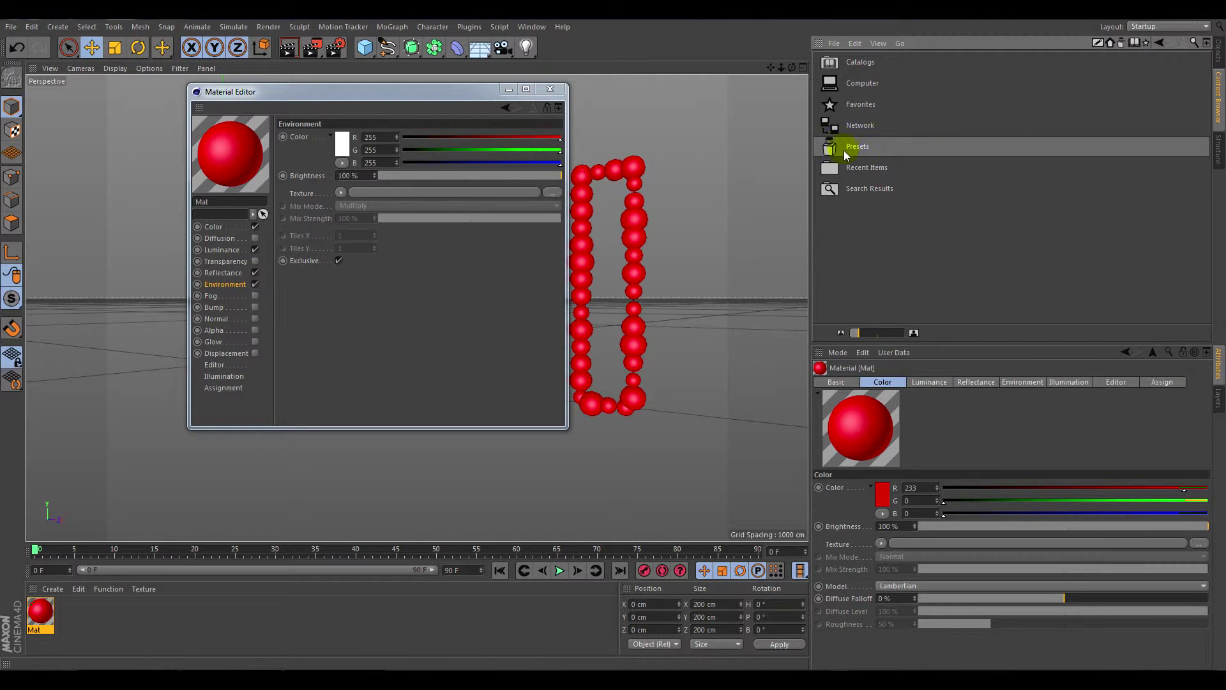
double_click(880, 146)
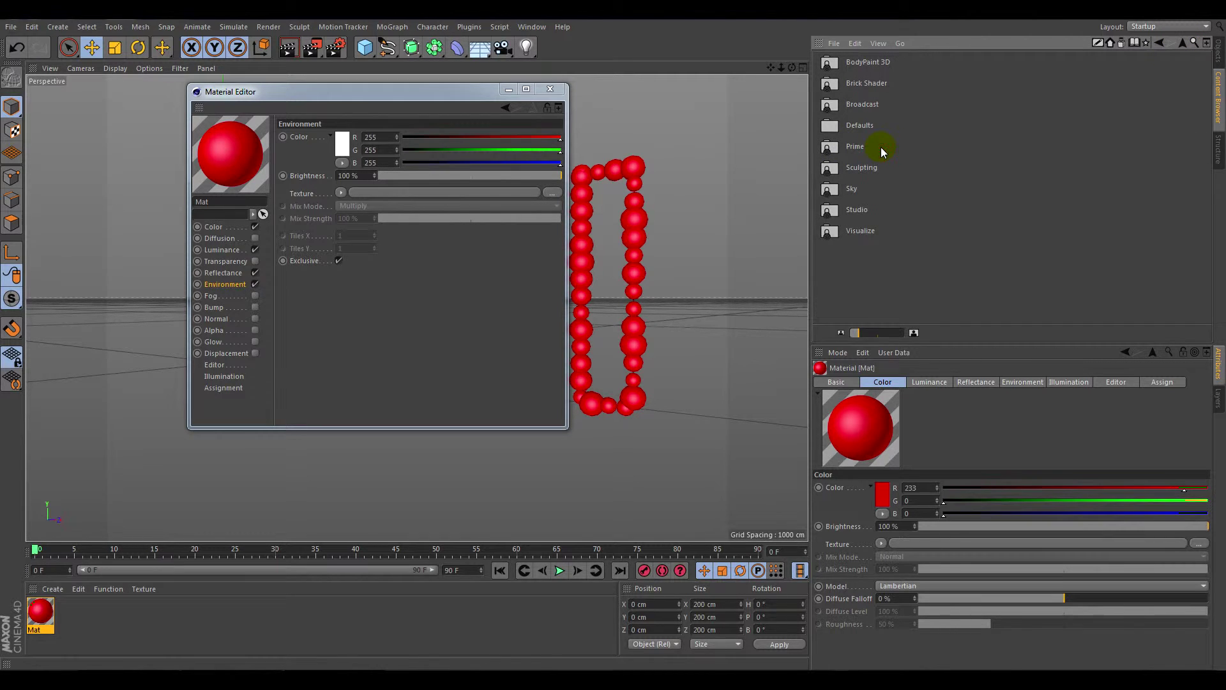
double_click(880, 146)
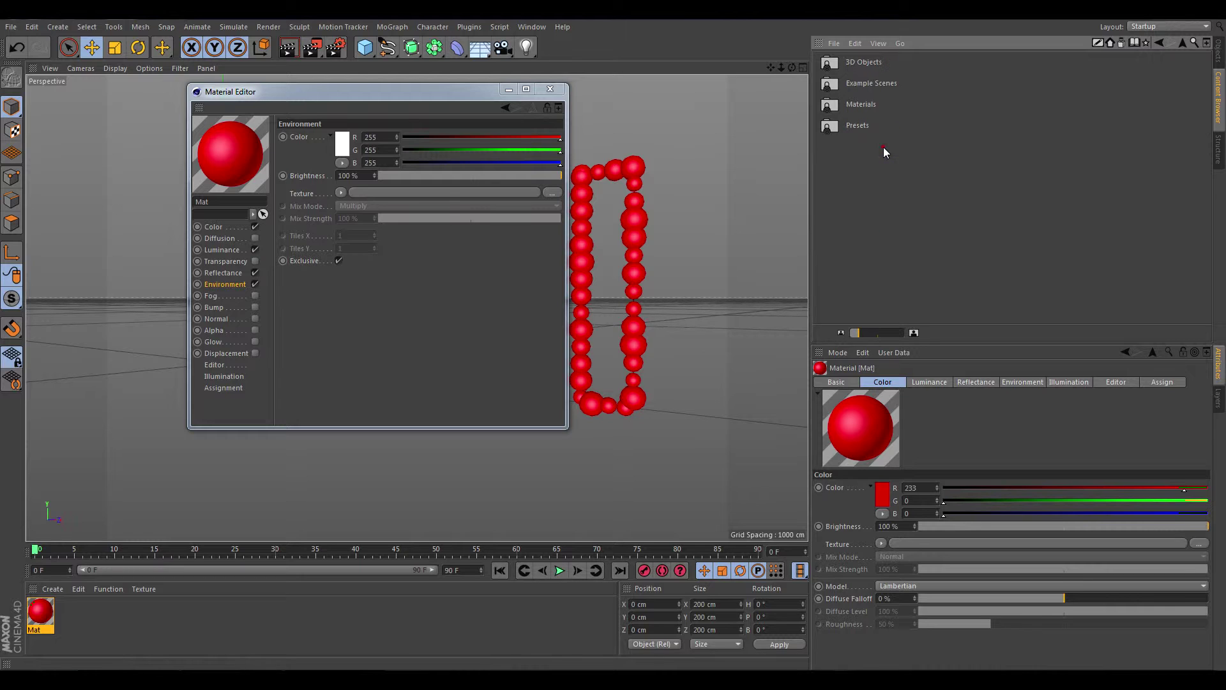
double_click(880, 124)
double_click(890, 124)
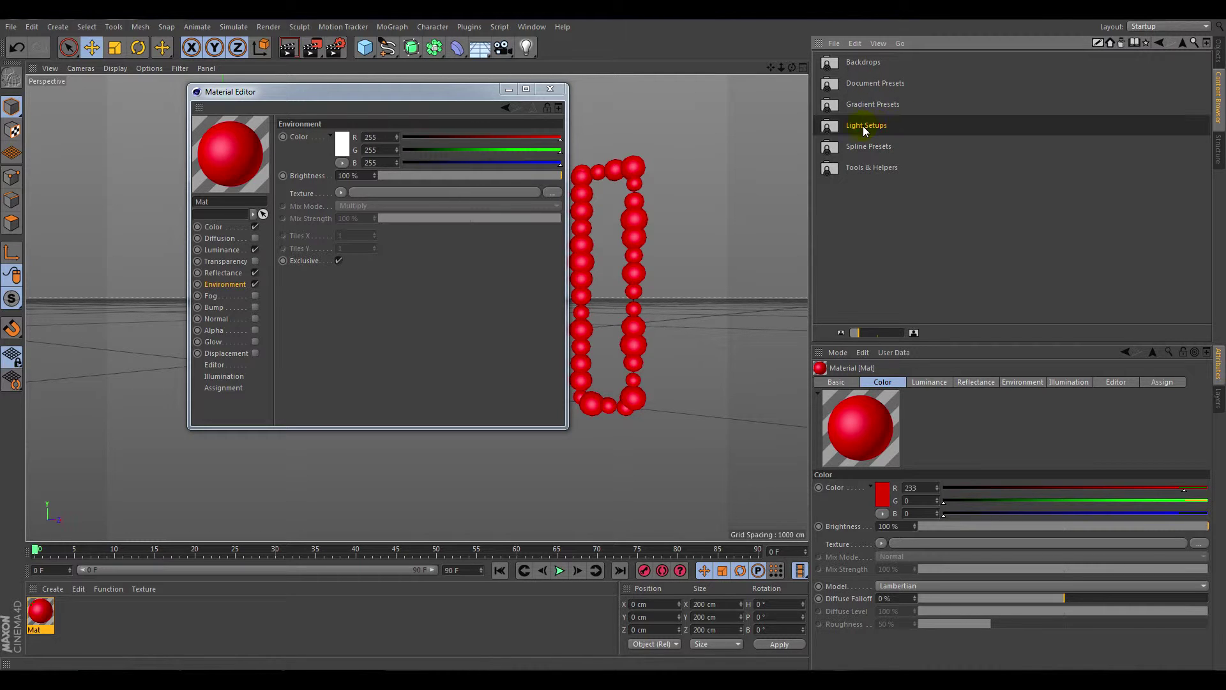
double_click(855, 62)
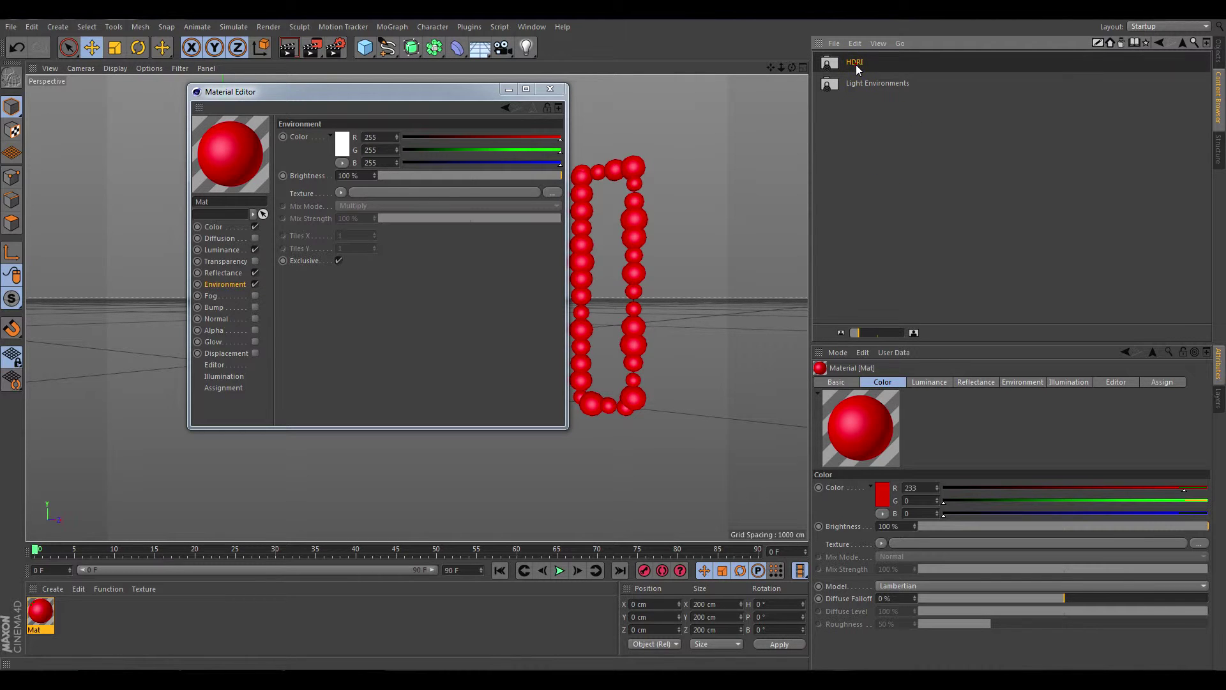
left_click(866, 187)
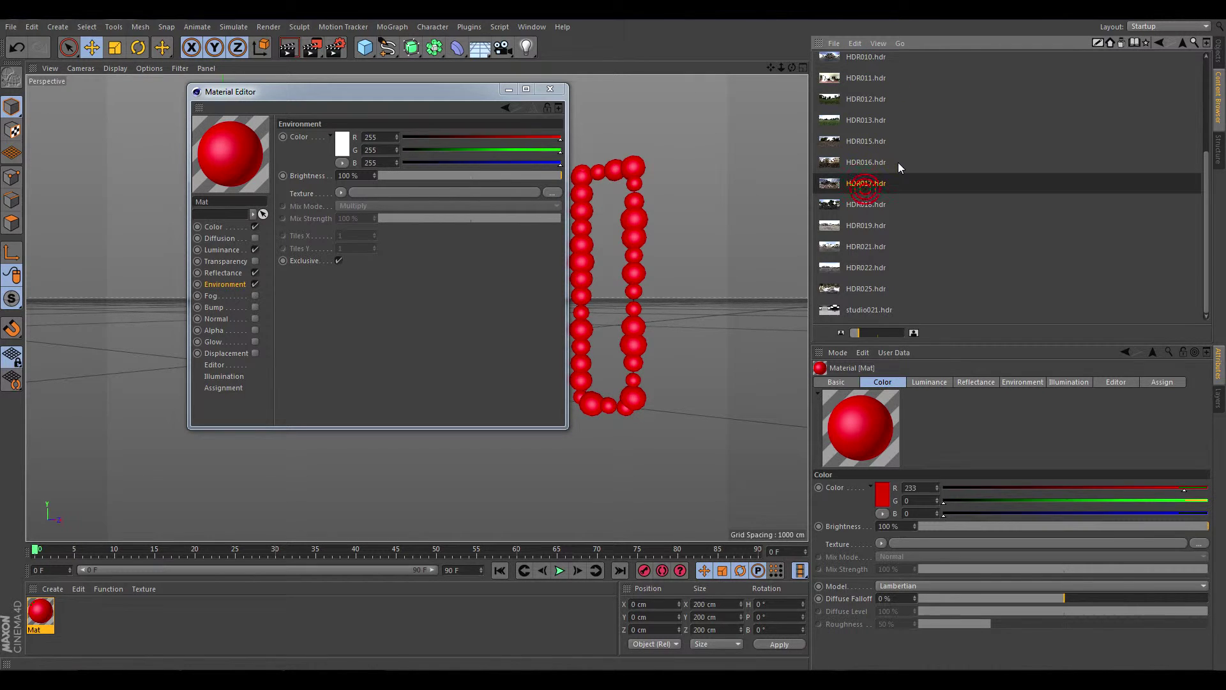
left_click_drag(881, 184, 410, 197)
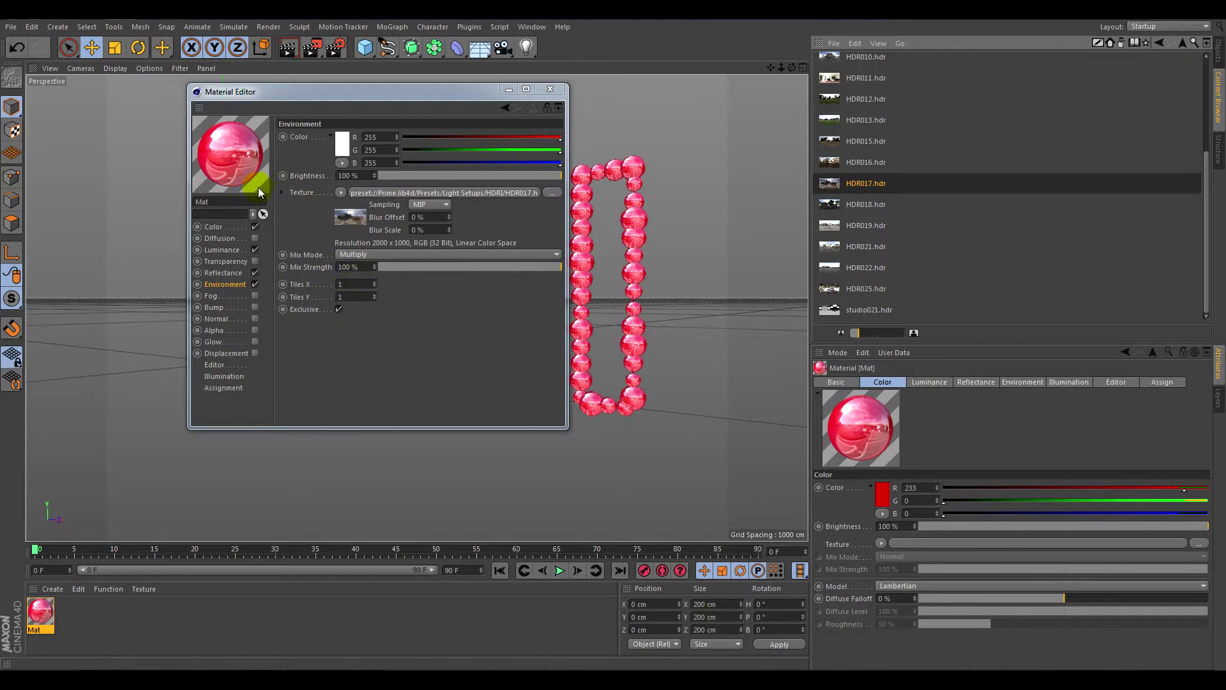
Wrap the environment texture in a Layer shader with Hue/Sat/Lightness at -100% saturation.
left_click(341, 192)
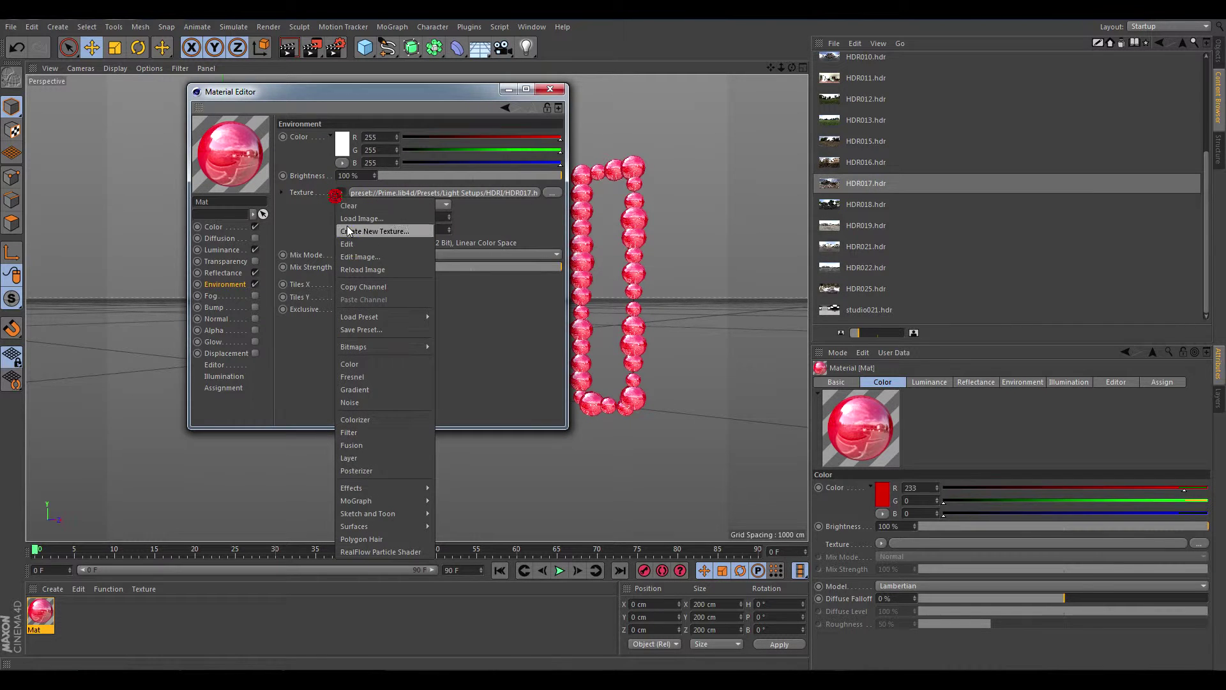
left_click(374, 457)
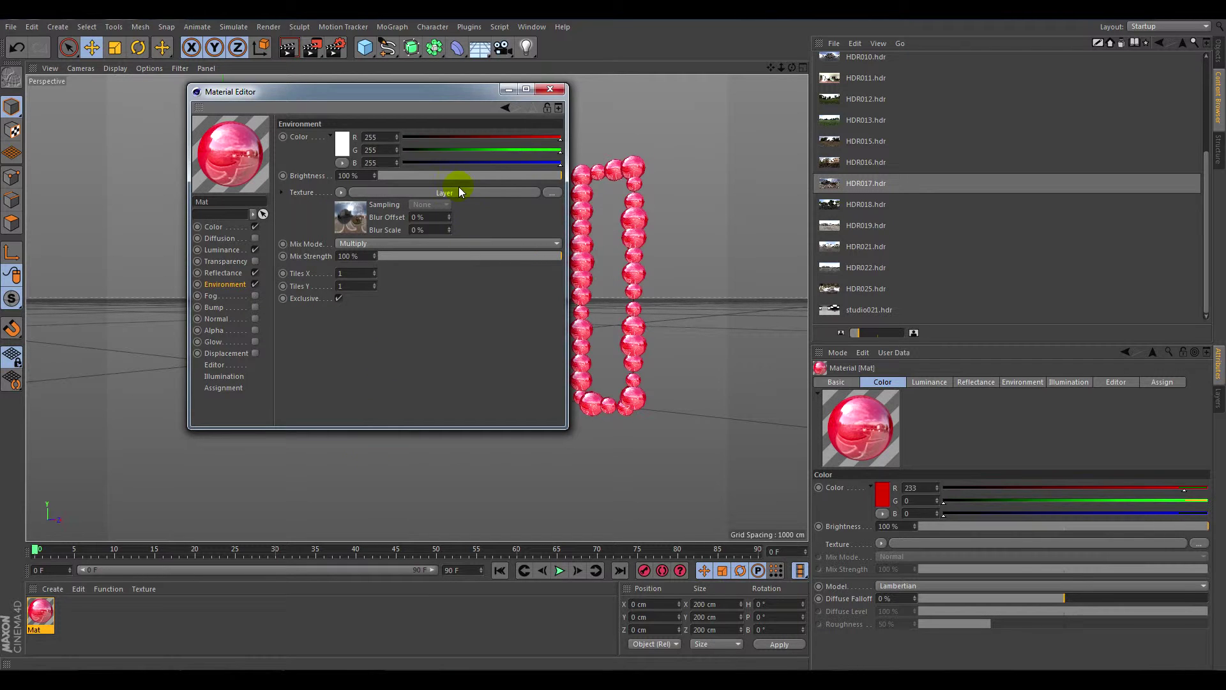
left_click(443, 193)
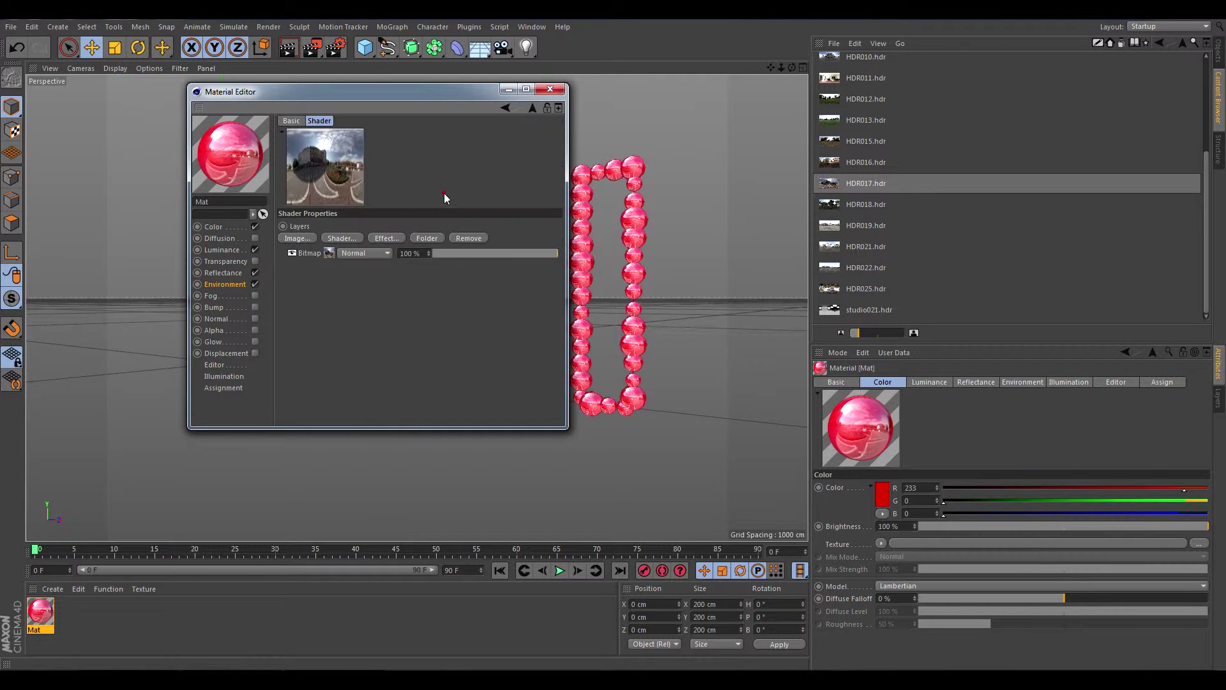
left_click(376, 238)
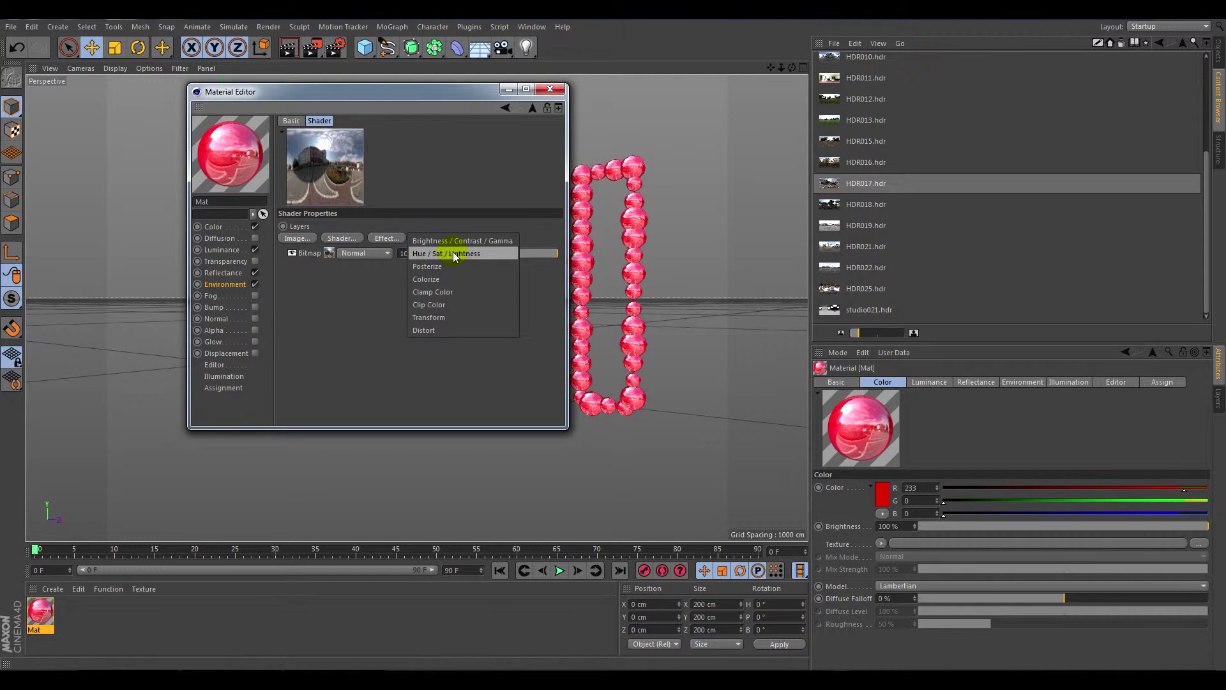
left_click(493, 253)
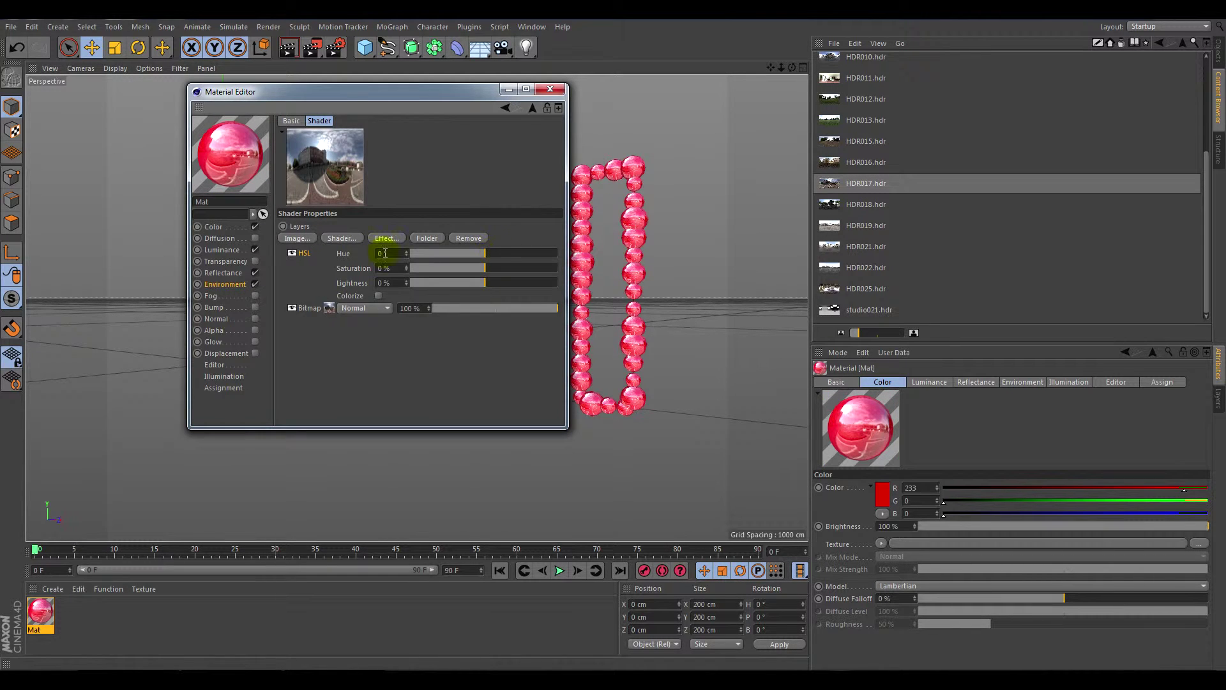
left_click_drag(485, 267, 409, 269)
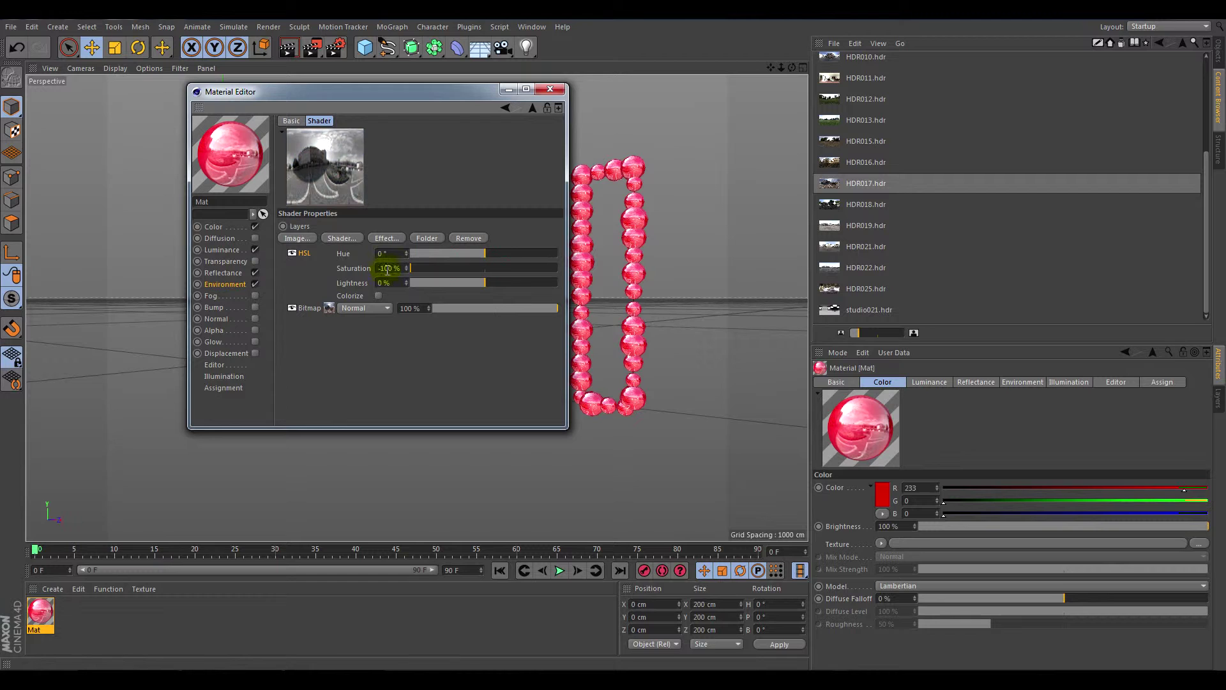
Set the layer's blur offset to 13% and lower the environment brightness.
left_click(299, 122)
left_click_drag(368, 262, 381, 261)
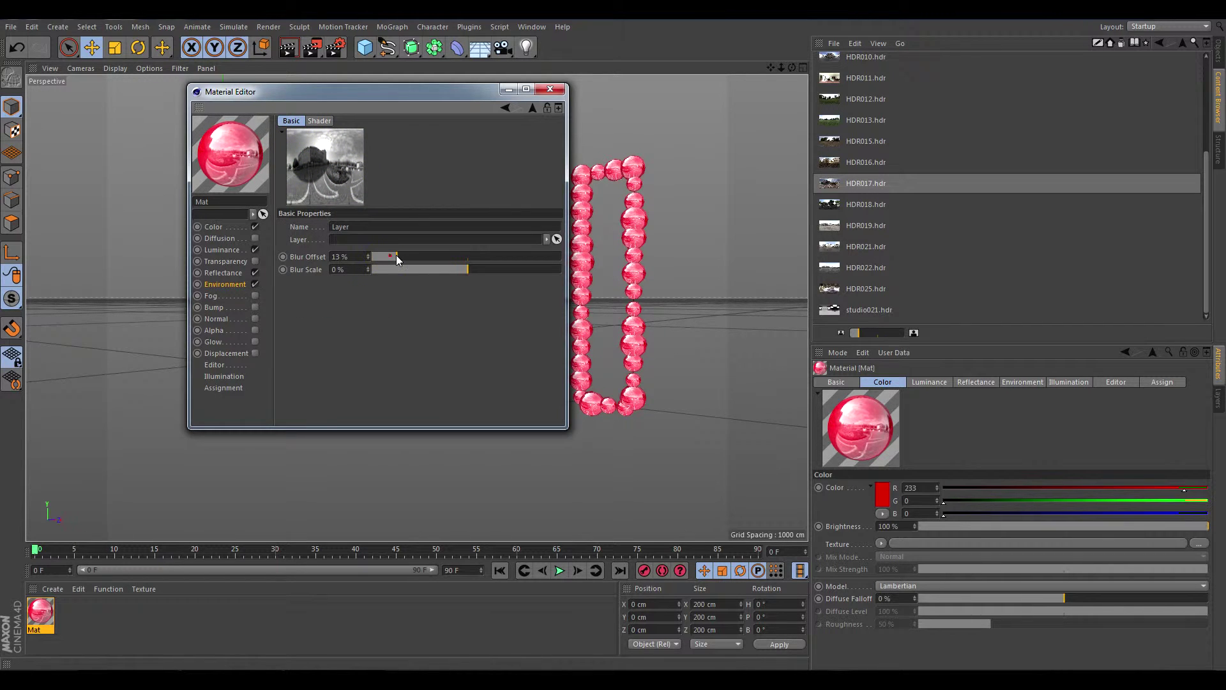
left_click(337, 164)
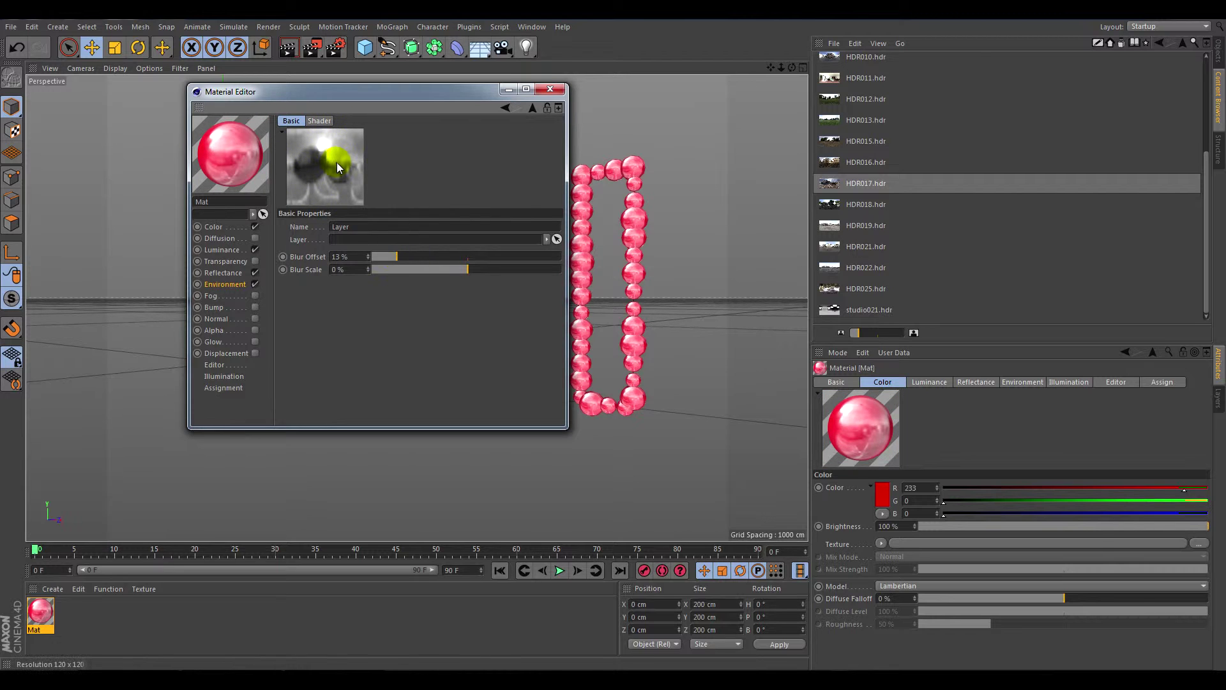
left_click(219, 285)
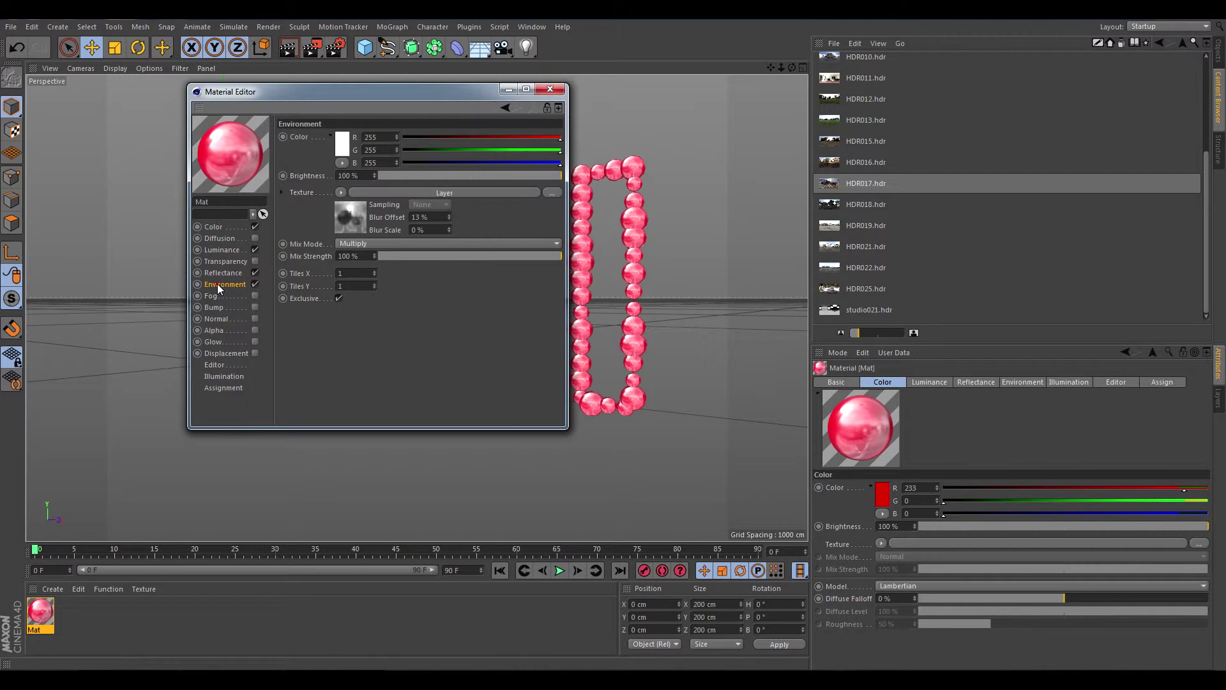
left_click_drag(450, 177, 470, 172)
Minimise the Material Editor and do a quick viewport render of the current scene.
left_click(509, 89)
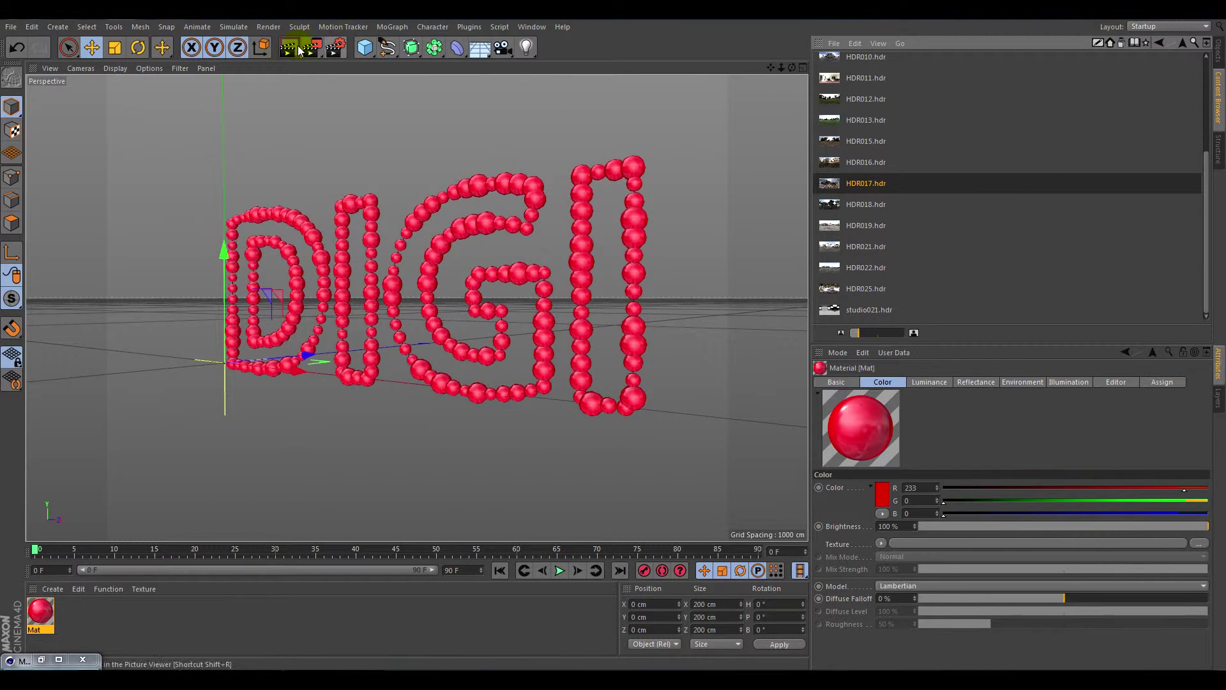
left_click(293, 47)
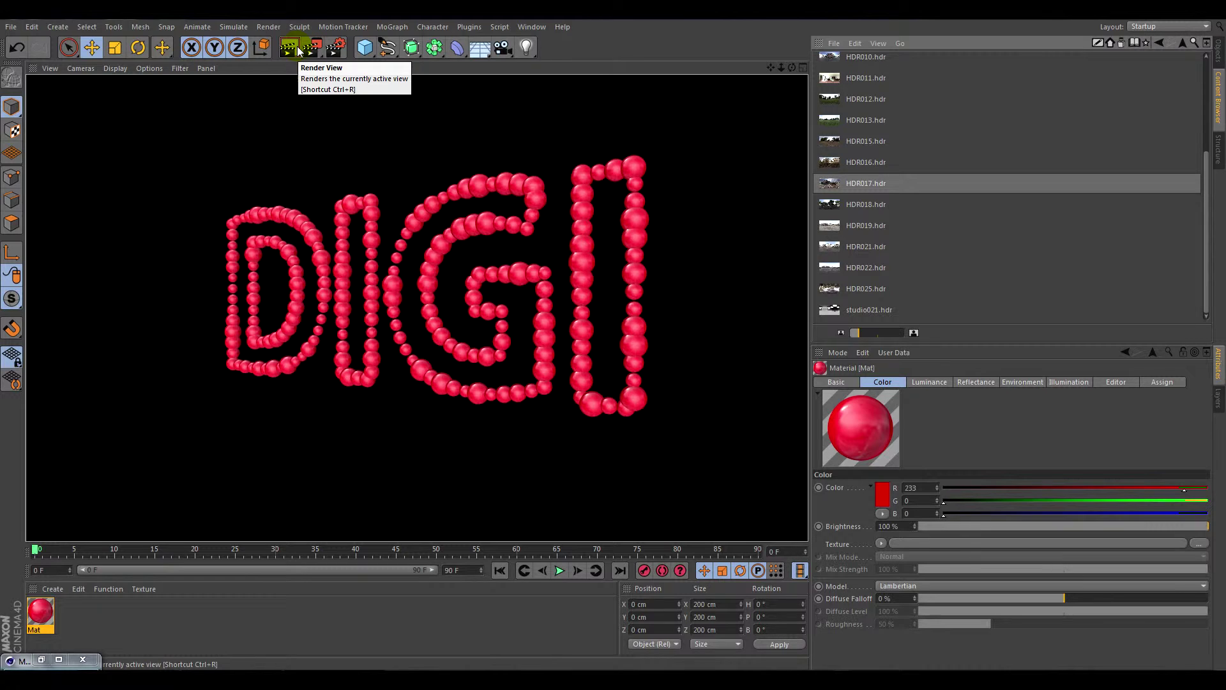
left_click(333, 120)
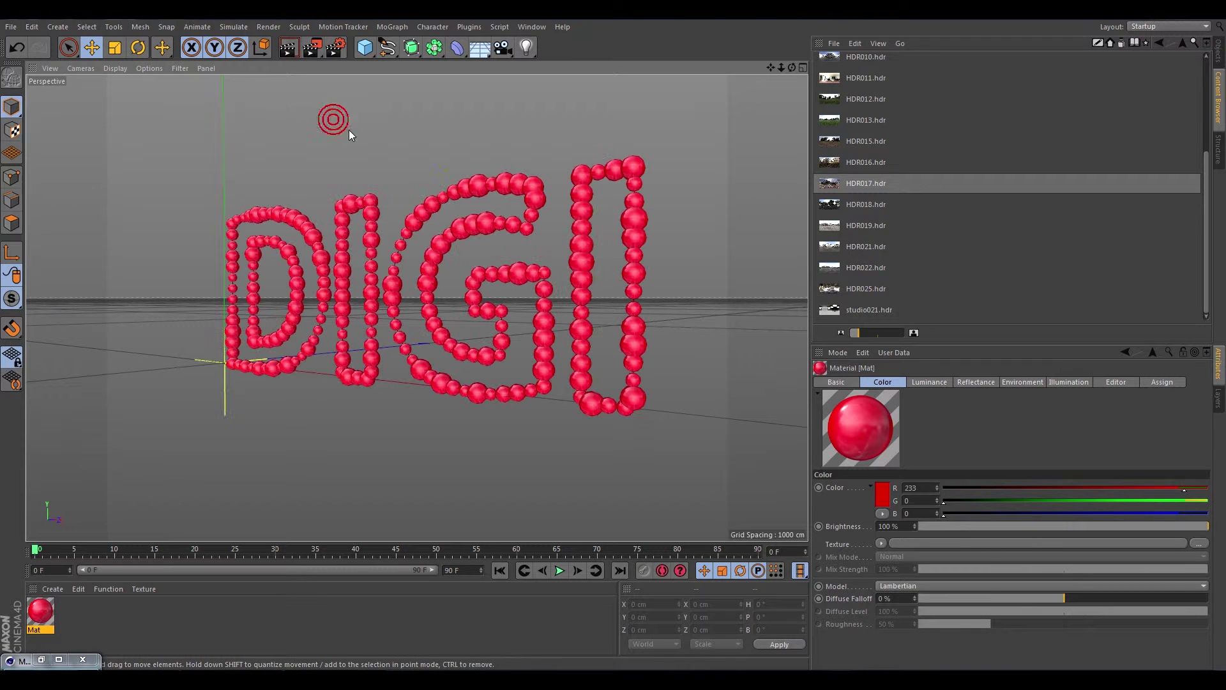
Add a Background object and move it below Text in the Object Manager.
left_click(532, 26)
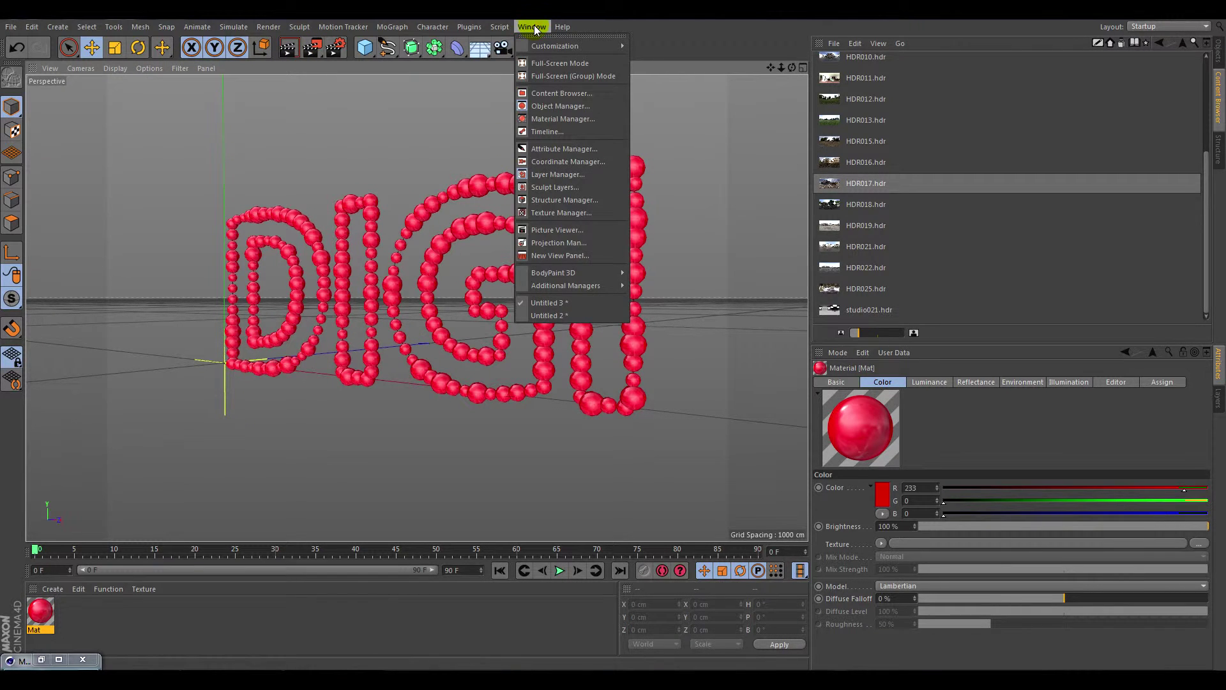
left_click(486, 46)
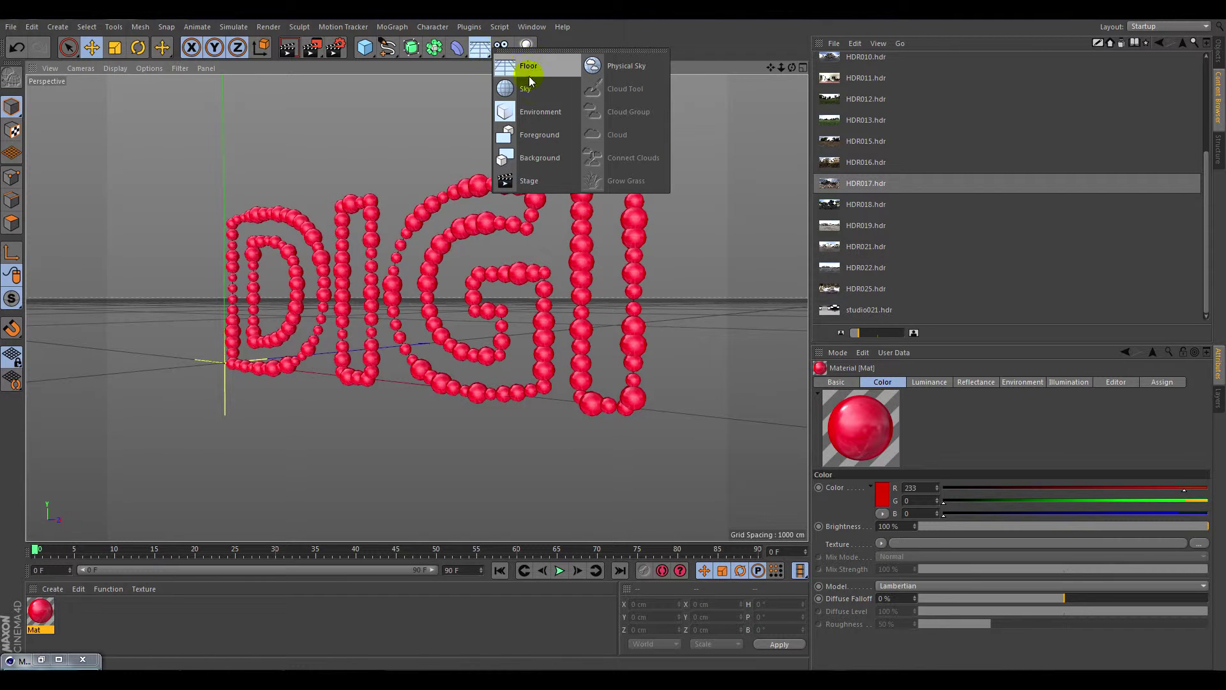
left_click(547, 158)
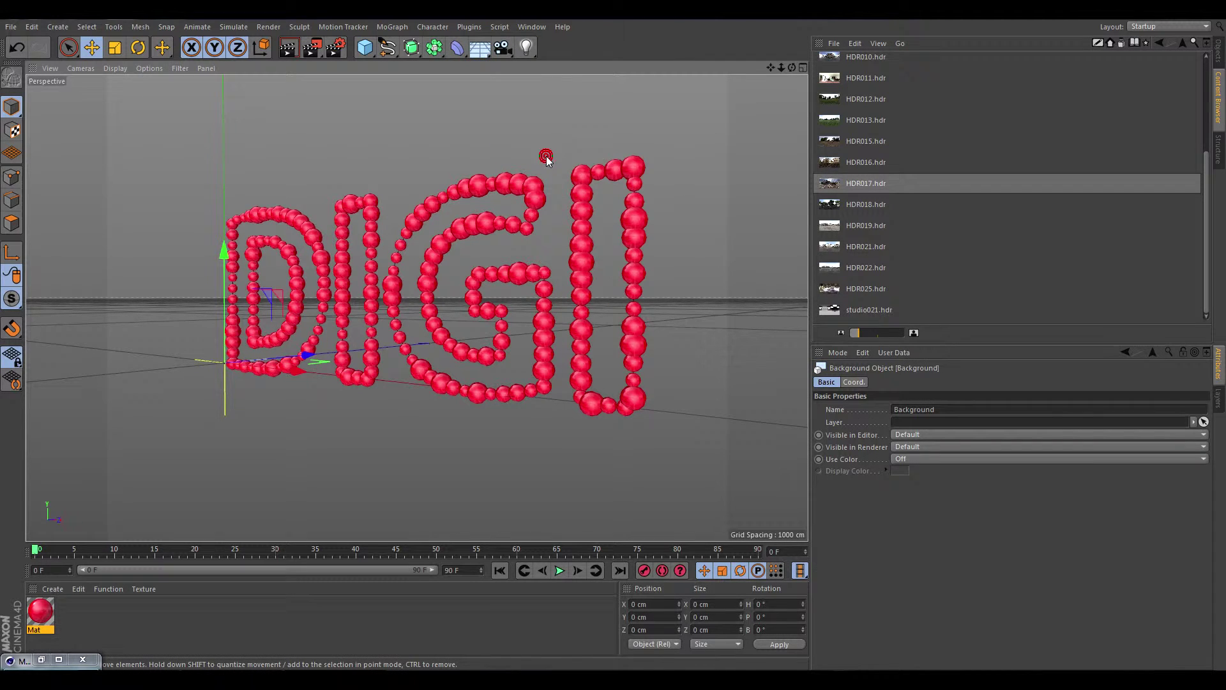
left_click(1220, 55)
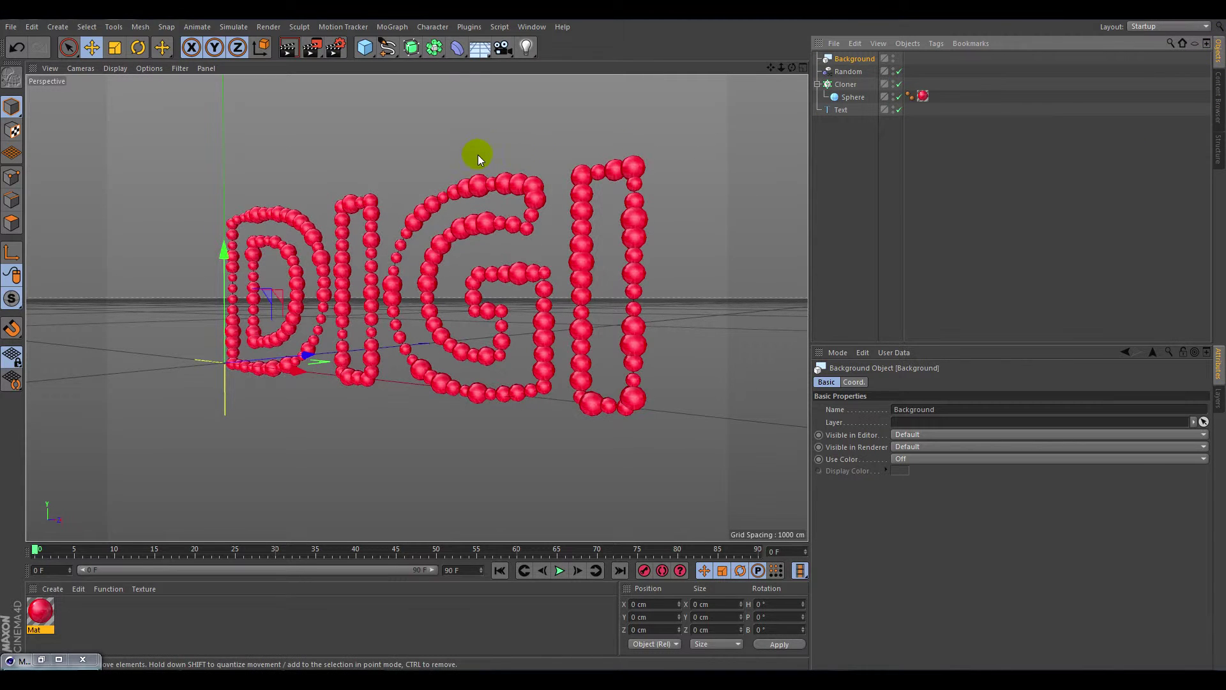
left_click_drag(857, 61, 852, 129)
Create a new material, Mat.1, apply it to Background, and open it for editing.
left_click(853, 109)
double_click(125, 618)
left_click_drag(39, 611, 863, 111)
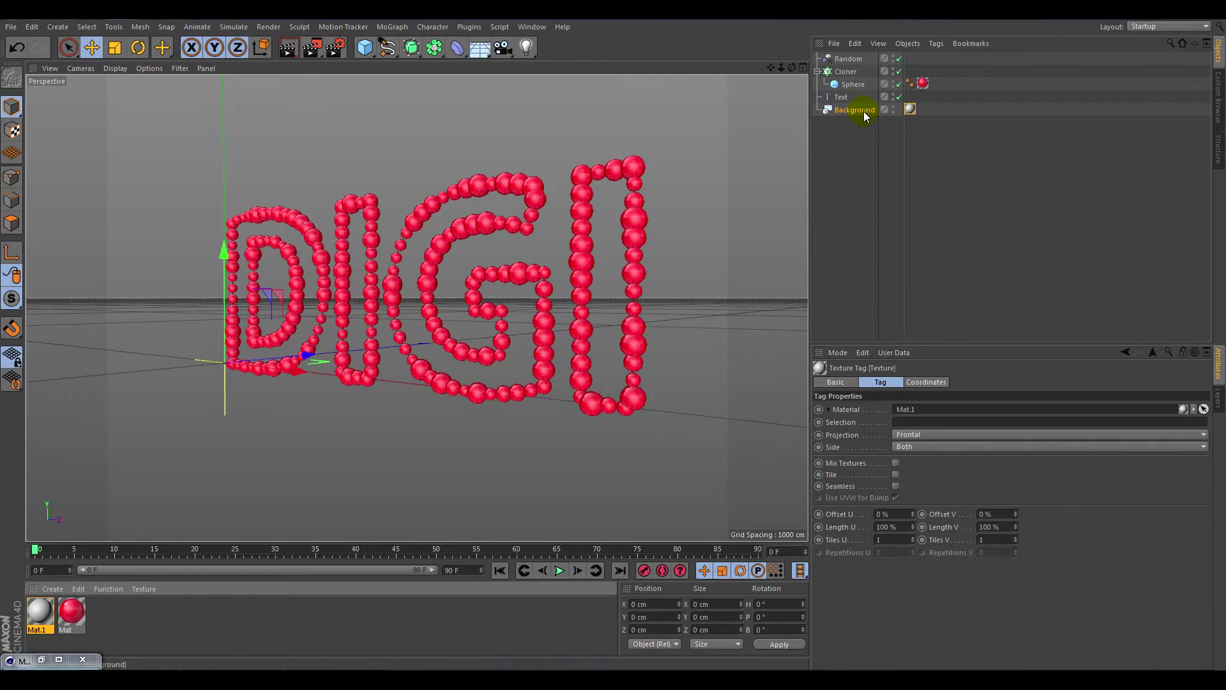
left_click(36, 604)
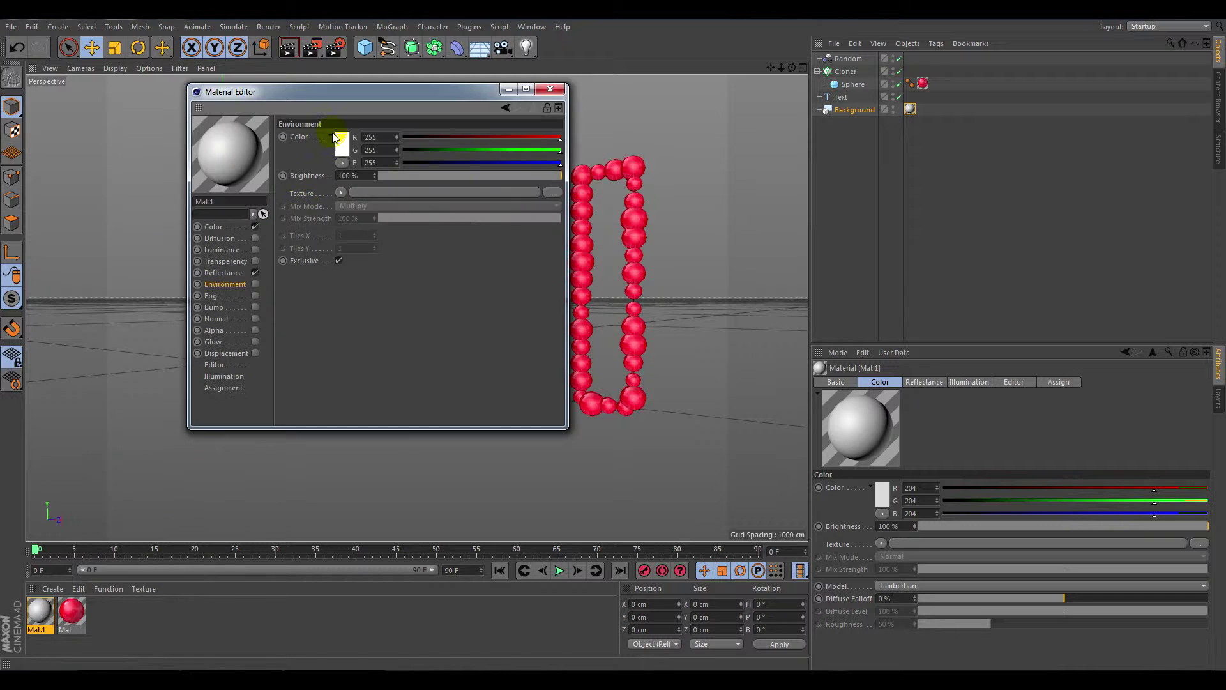
Turn off Mat.1's reflectance and load a Gradient as its Color texture.
left_click_drag(351, 91, 626, 129)
left_click(503, 310)
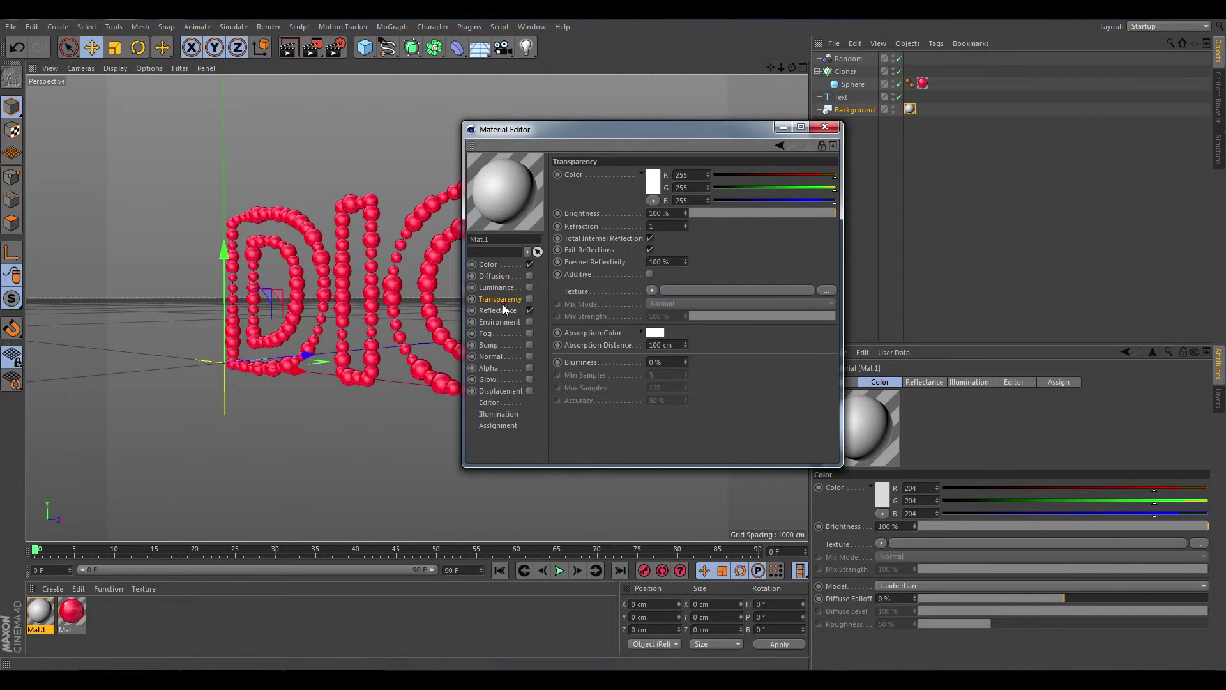
left_click(530, 310)
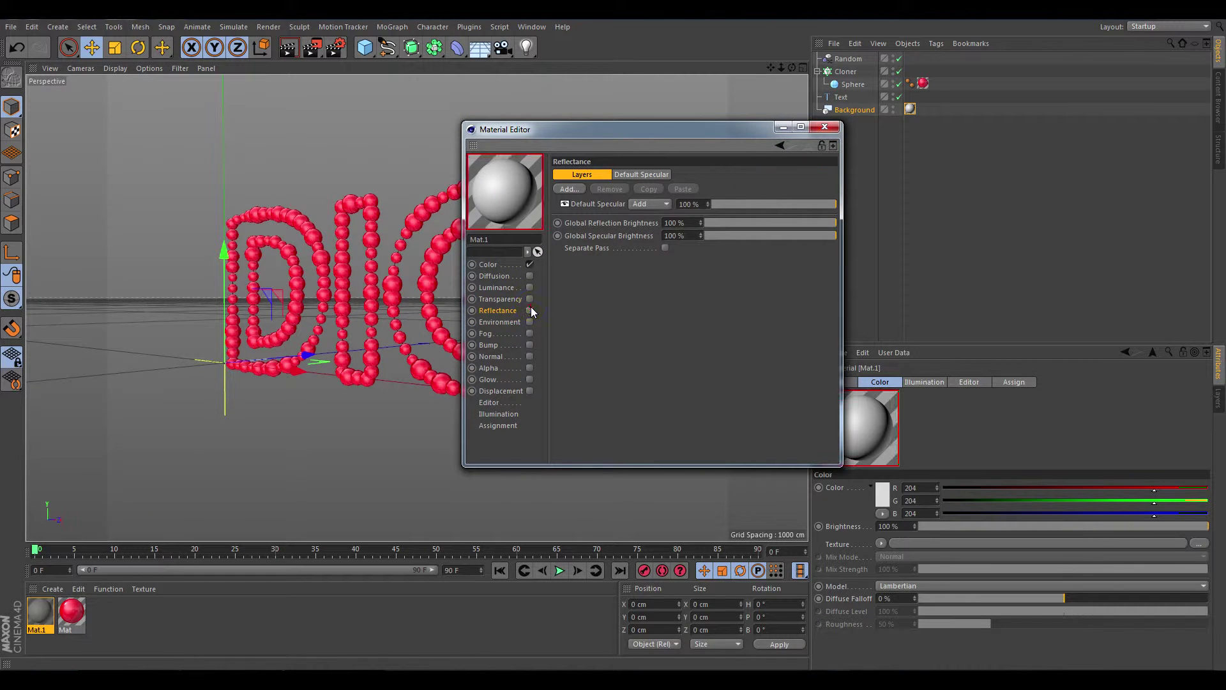
left_click(495, 265)
left_click(620, 230)
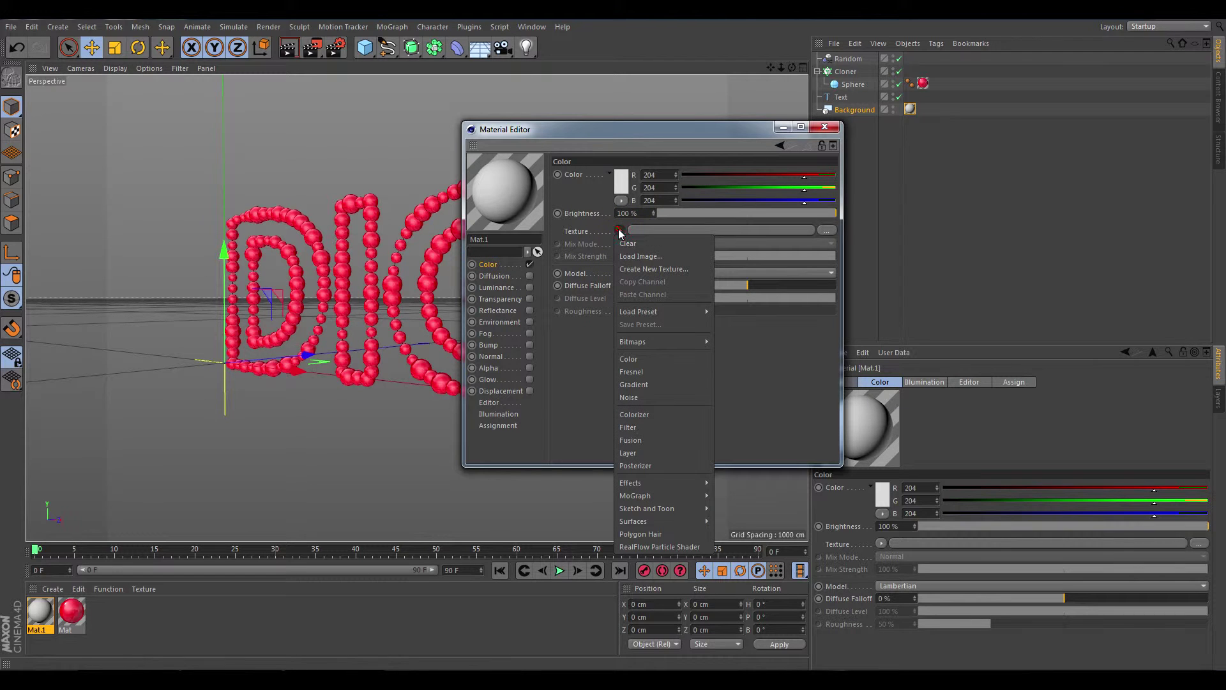
left_click(649, 385)
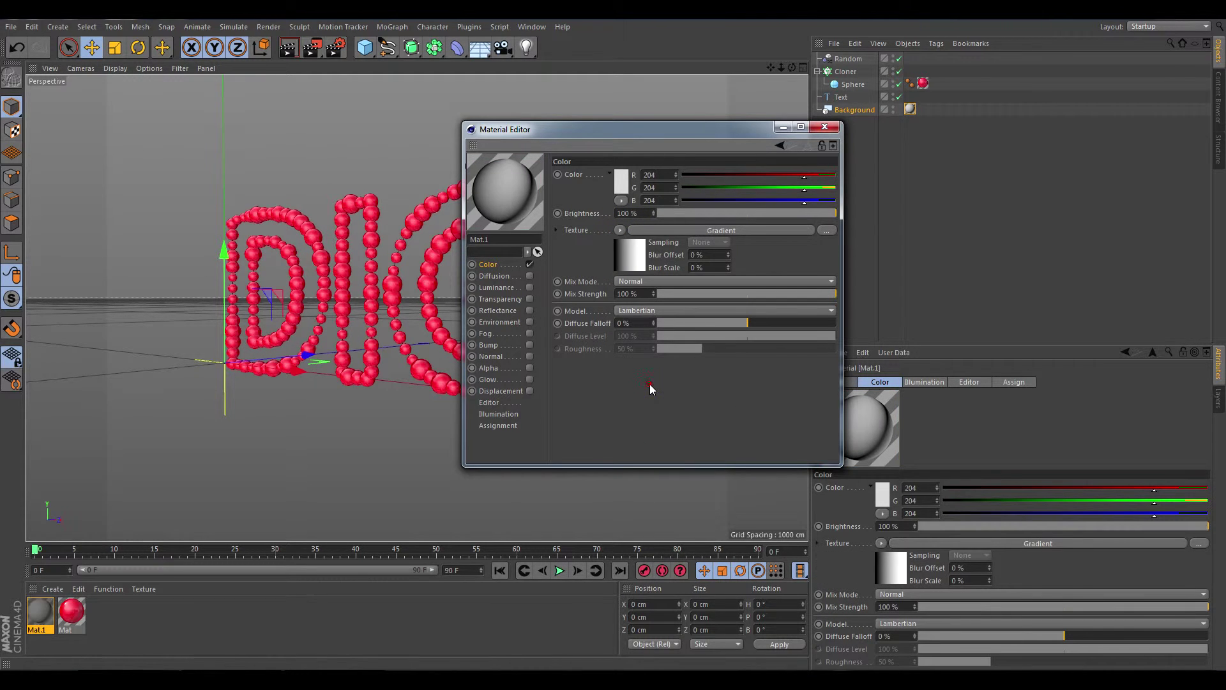
left_click(635, 258)
left_click(605, 161)
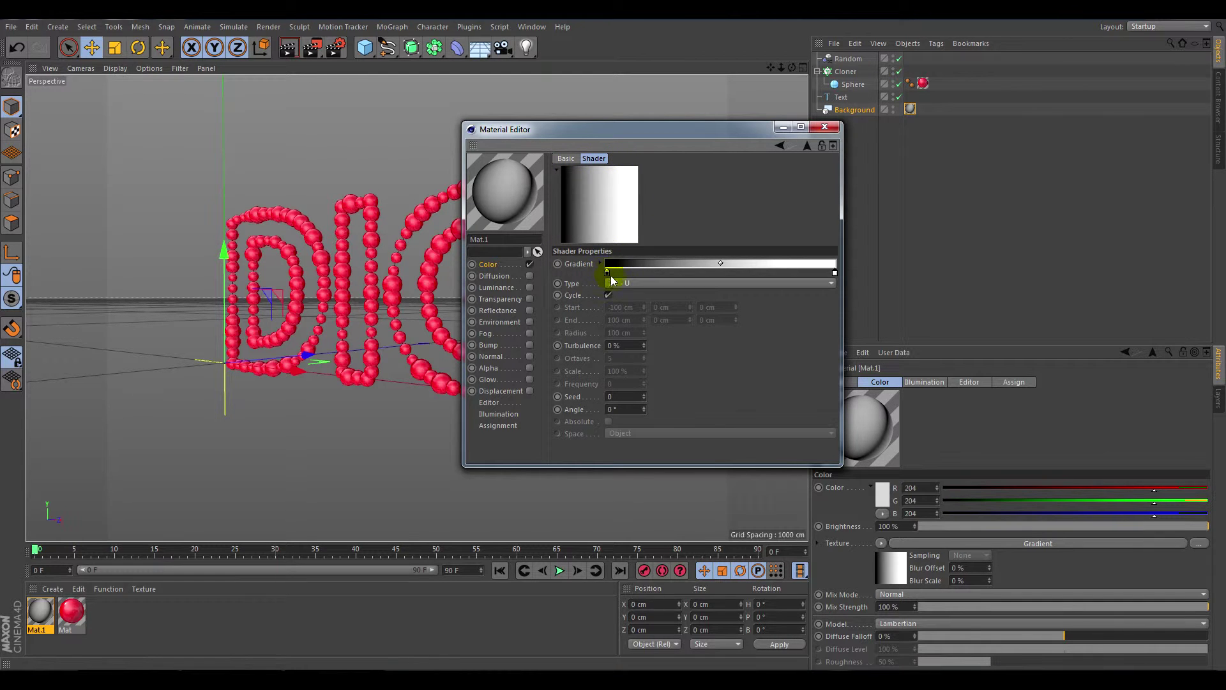
Set the gradient's left knot to saturated cyan and its right knot to blue.
double_click(607, 272)
left_click(639, 225)
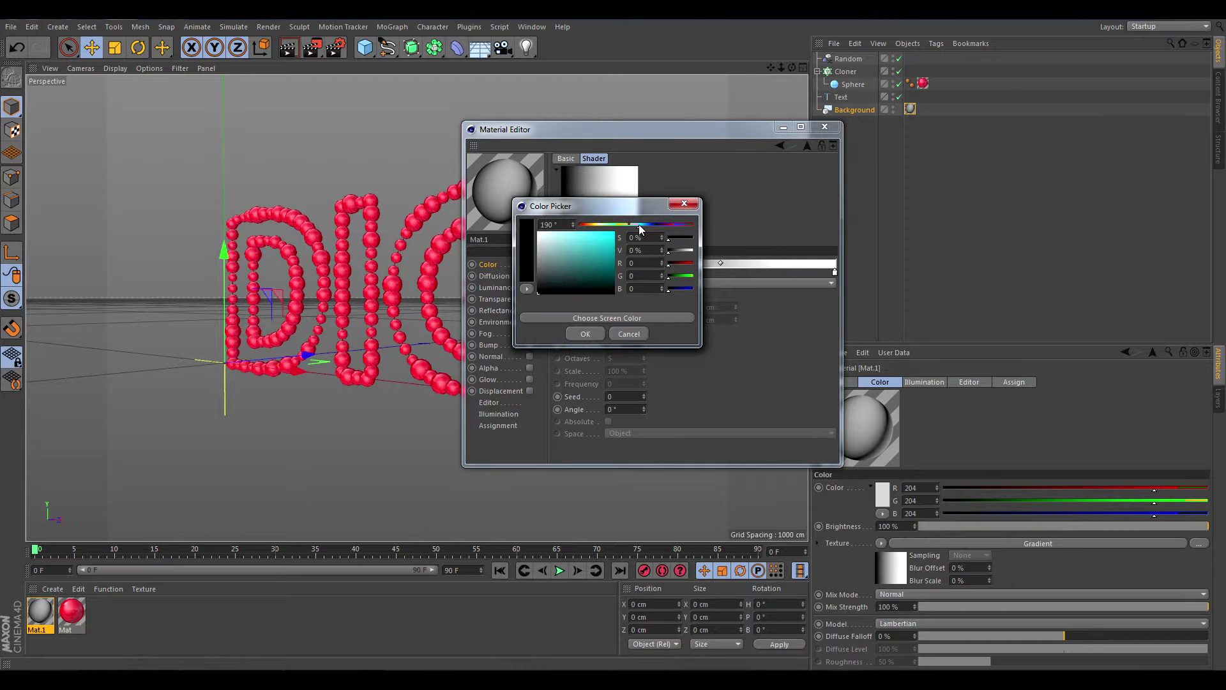
left_click(606, 245)
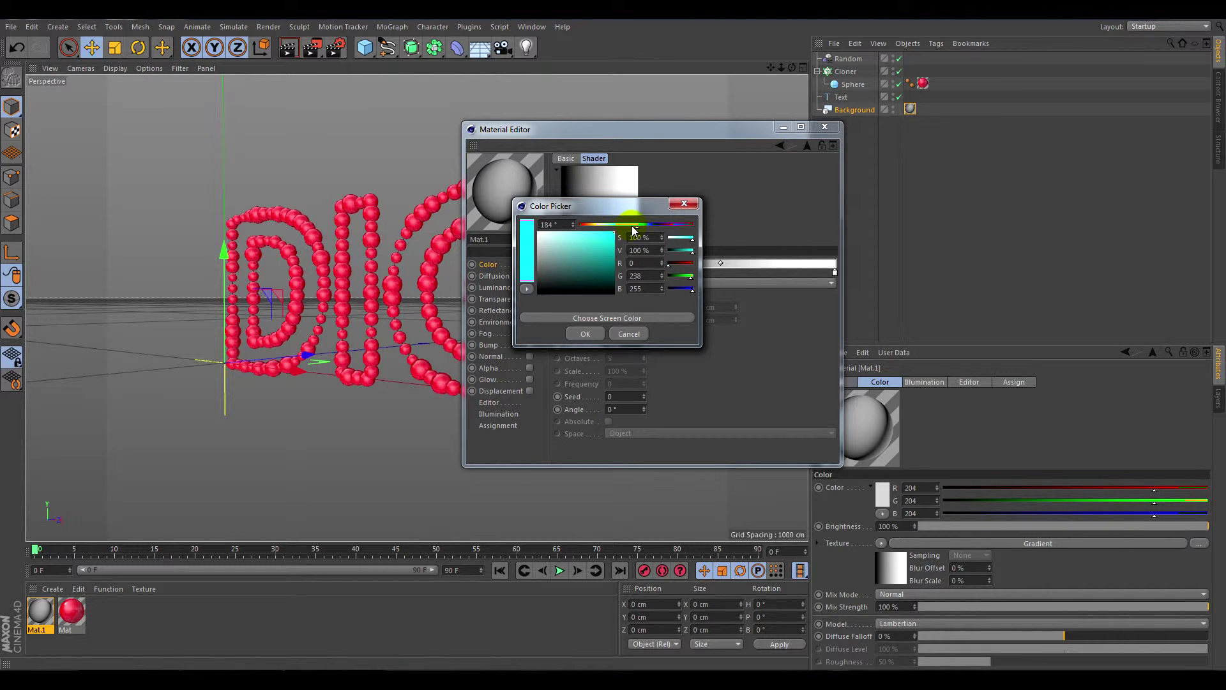
left_click_drag(637, 227, 641, 226)
left_click(599, 234)
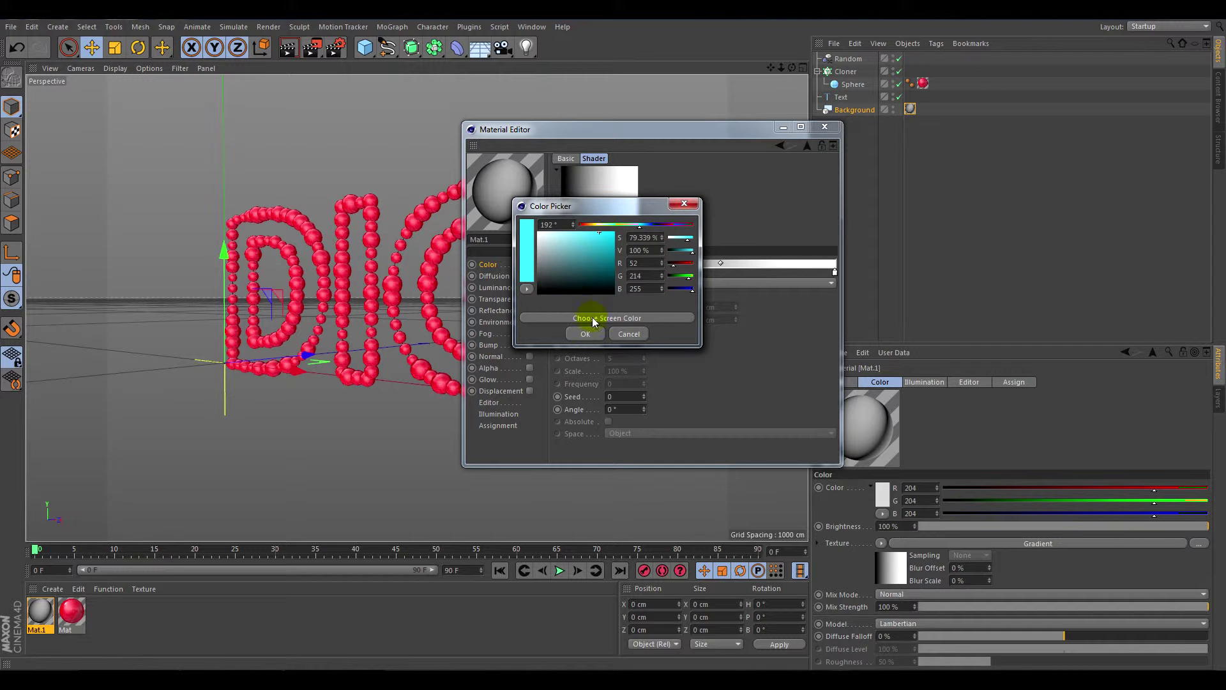
left_click(586, 333)
double_click(834, 272)
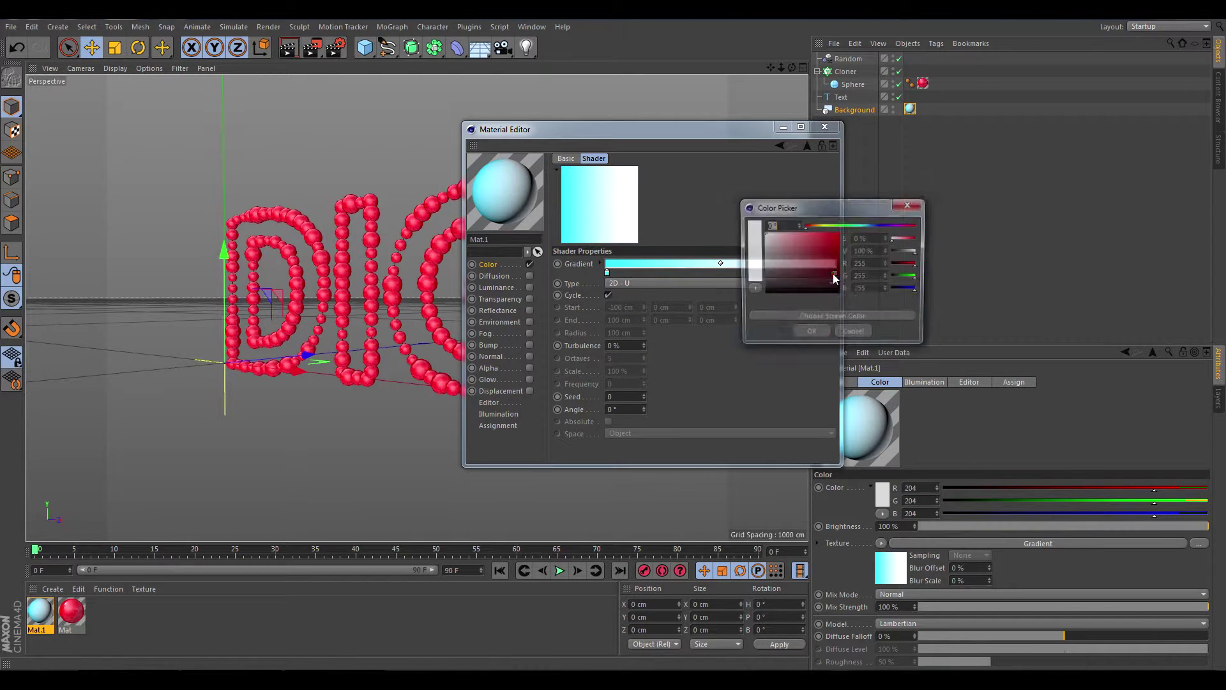
left_click(878, 227)
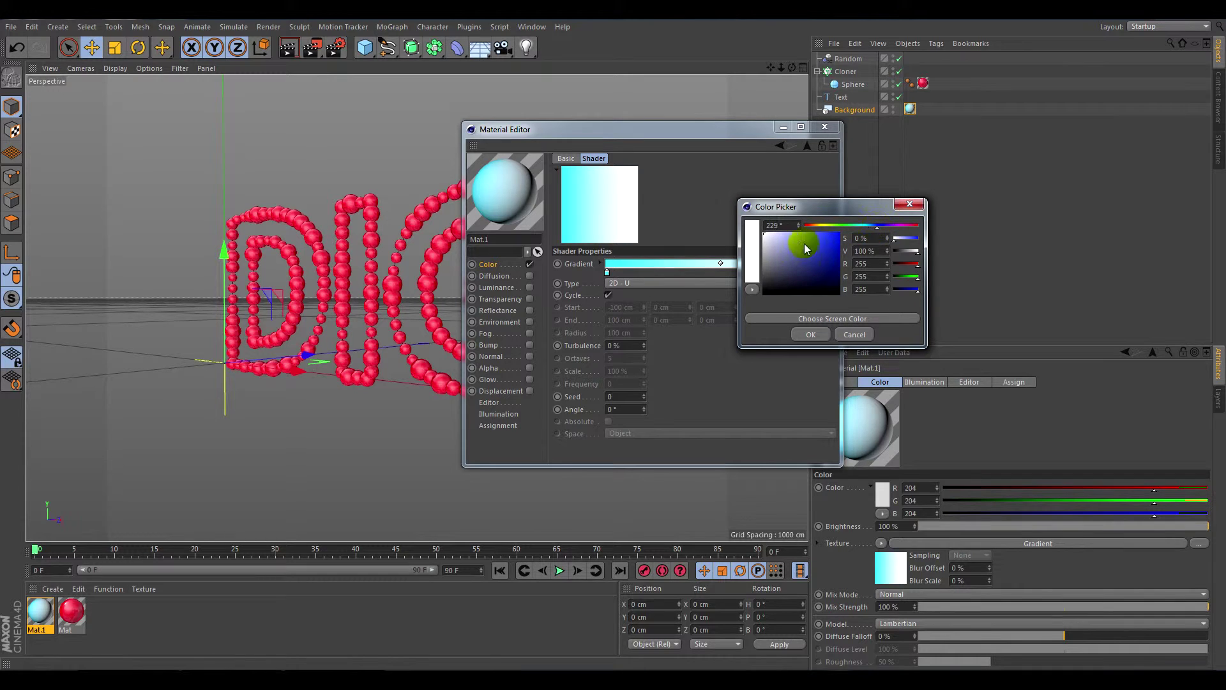
left_click(837, 235)
left_click(811, 334)
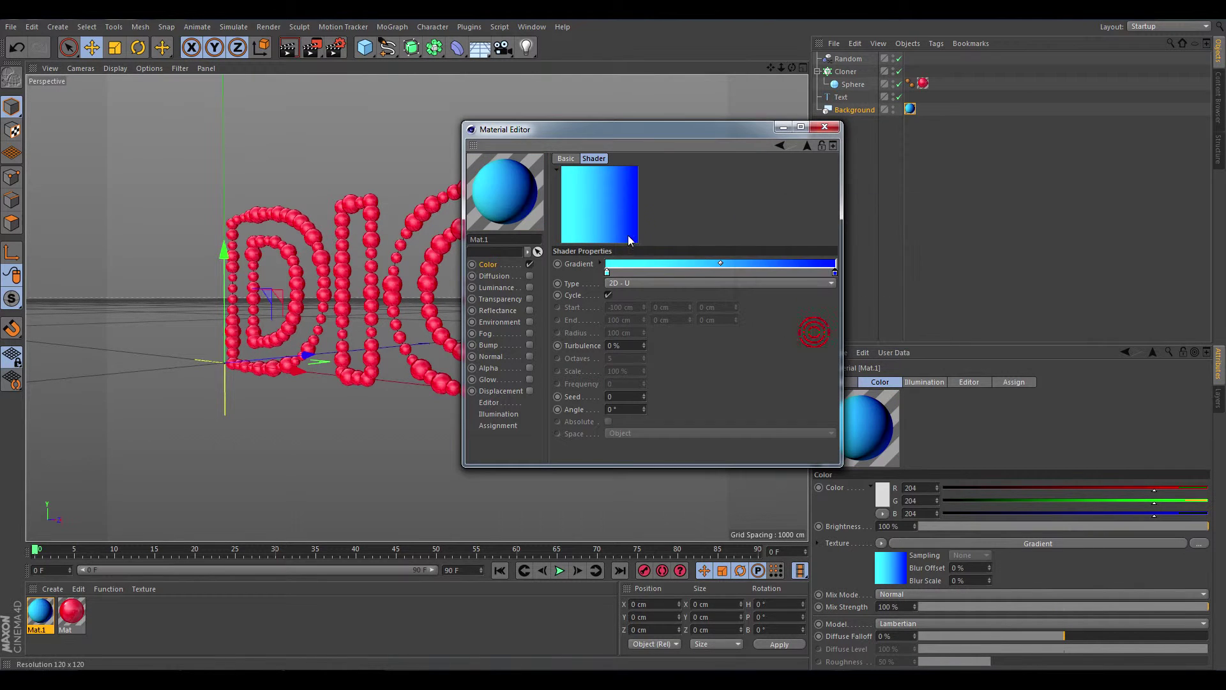
Make the gradient 2D - Circular, pull the blue knot inward, and render the view.
left_click(669, 285)
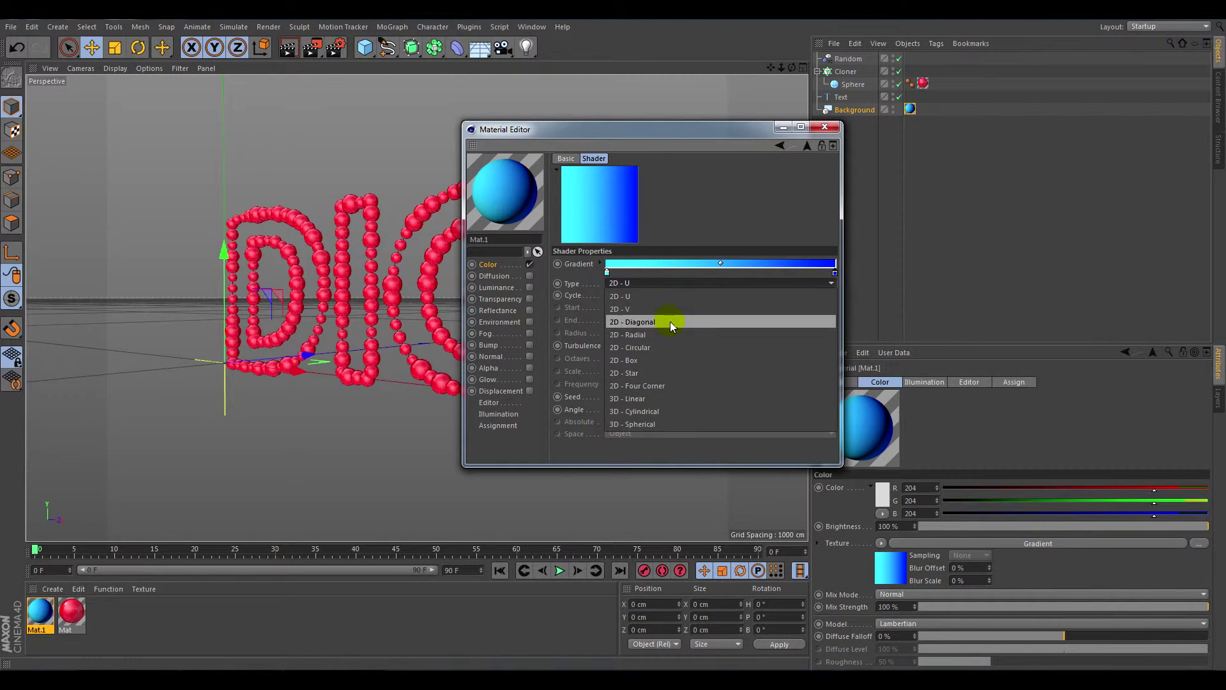
left_click(656, 348)
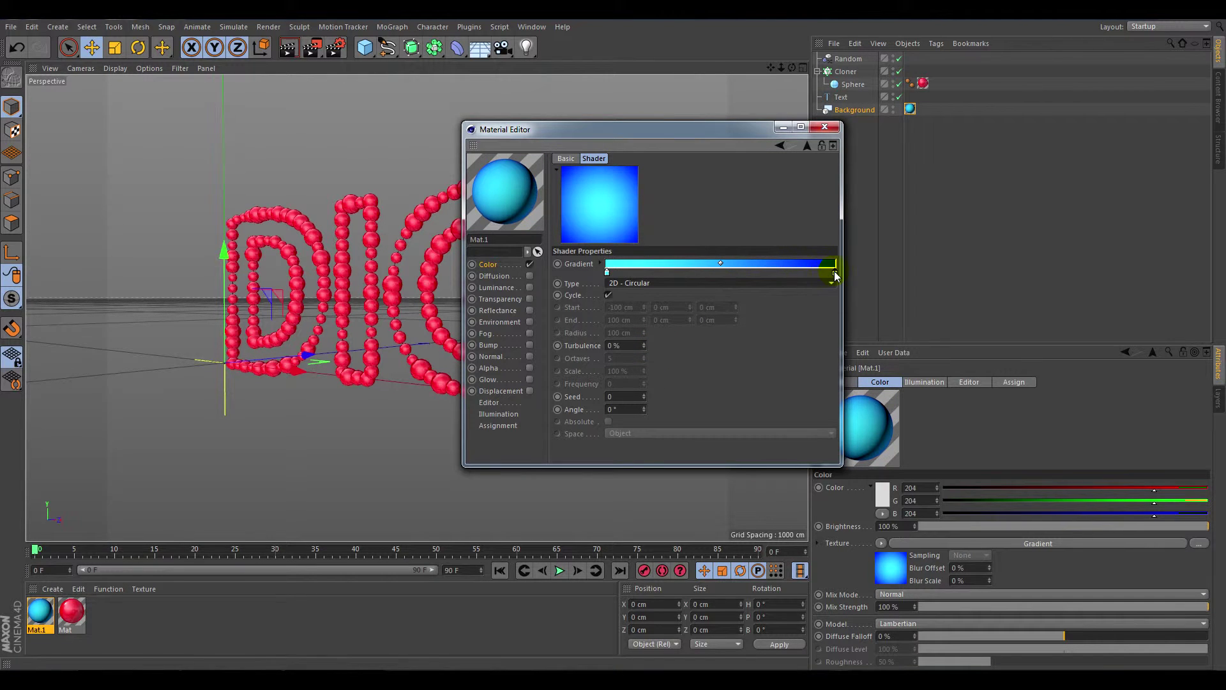
left_click_drag(834, 273, 813, 273)
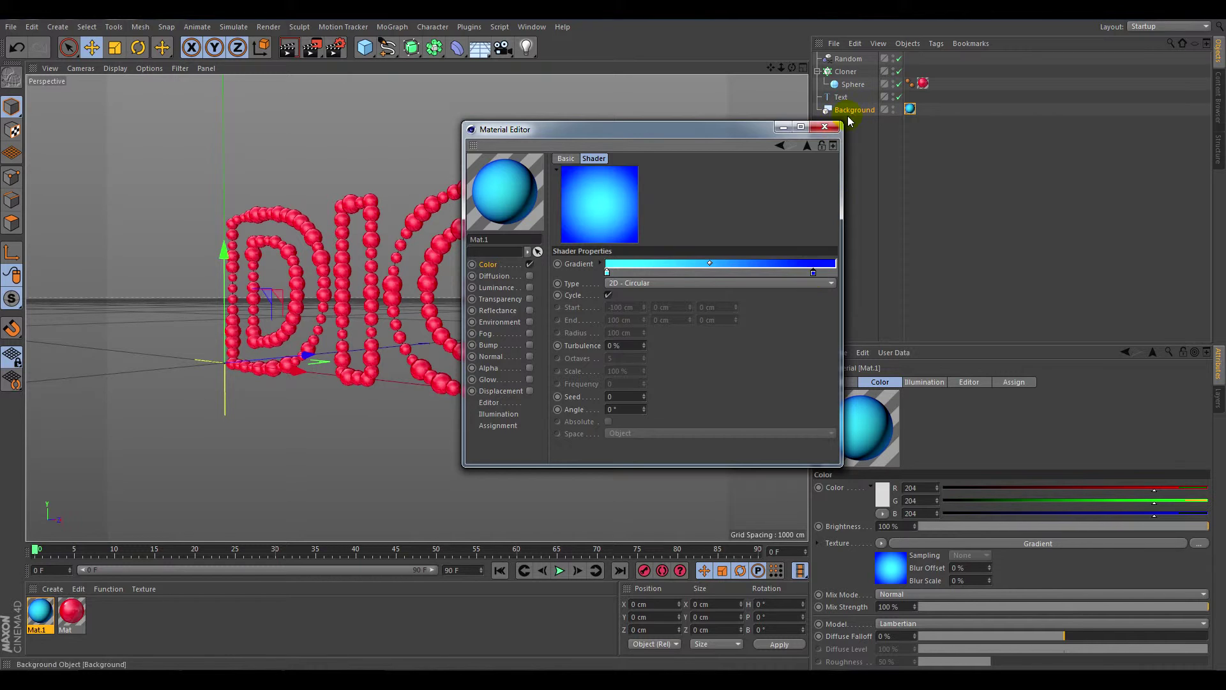
left_click(824, 127)
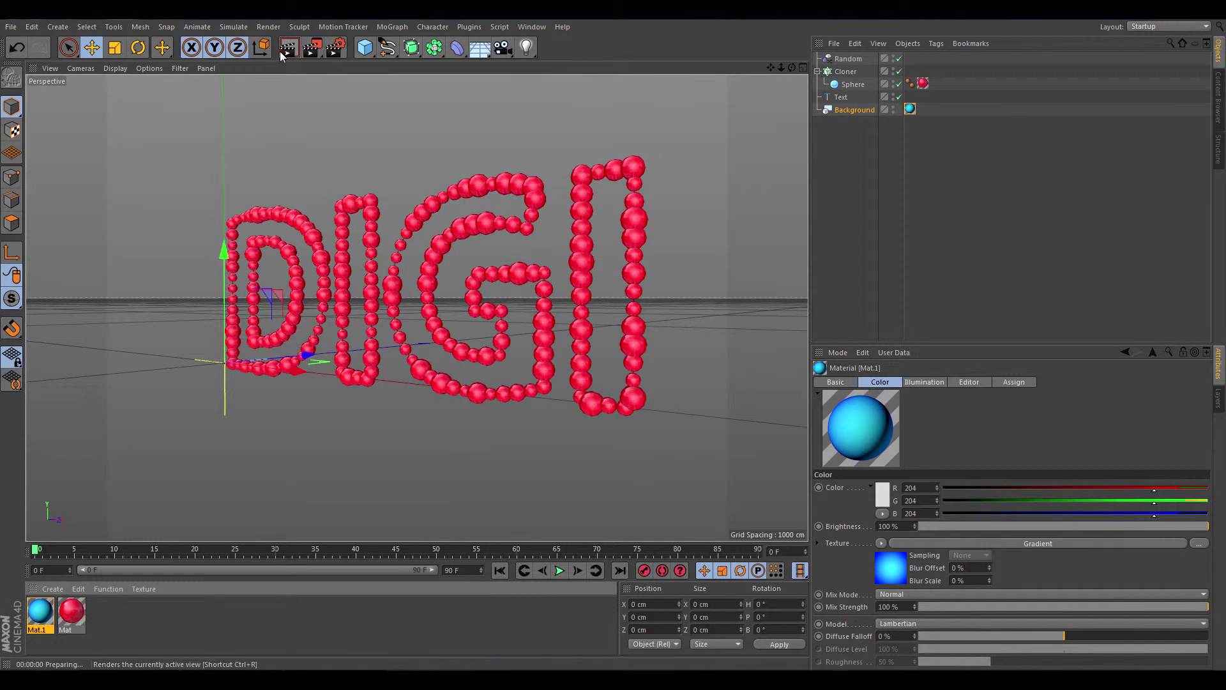
left_click(281, 56)
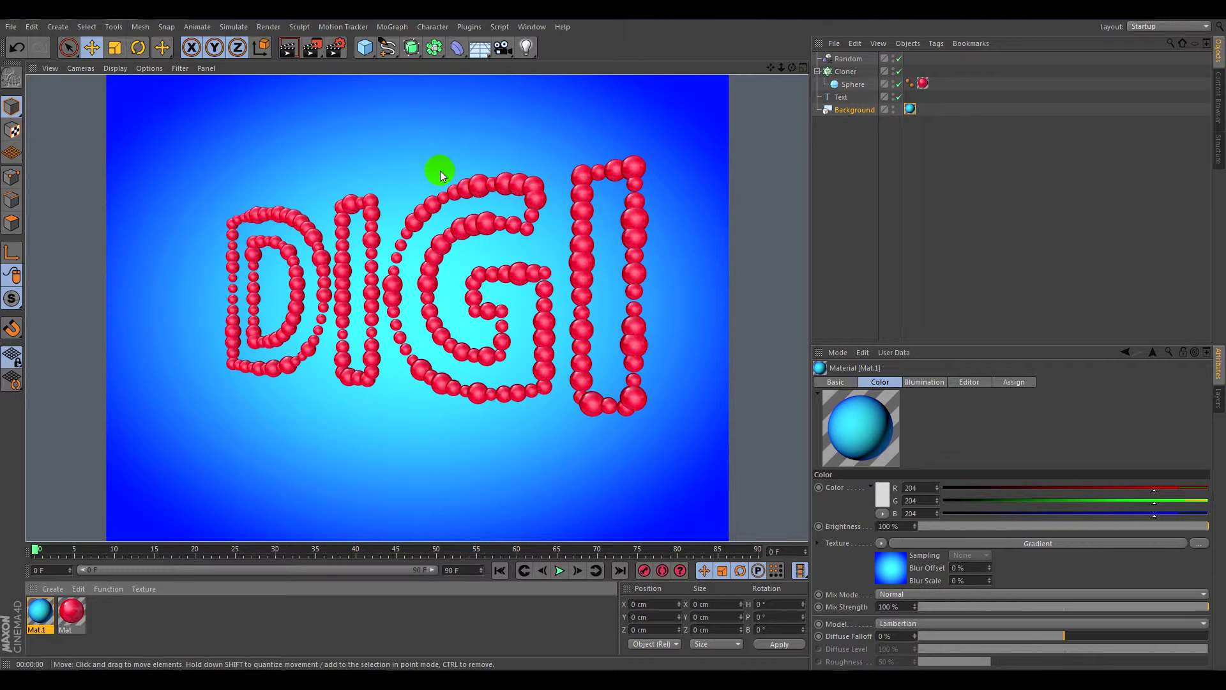
Lower Mat's Environment layer Blur Offset to 5% and render the red spheres.
left_click(72, 611)
double_click(80, 611)
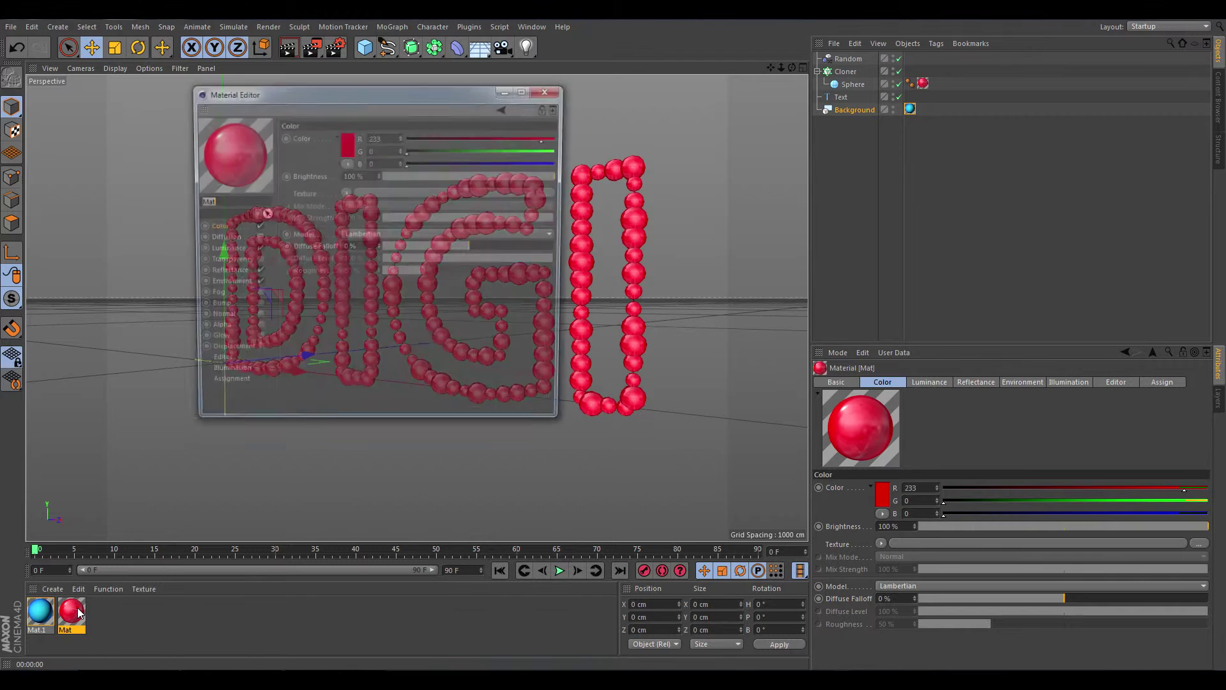
left_click_drag(351, 96, 834, 105)
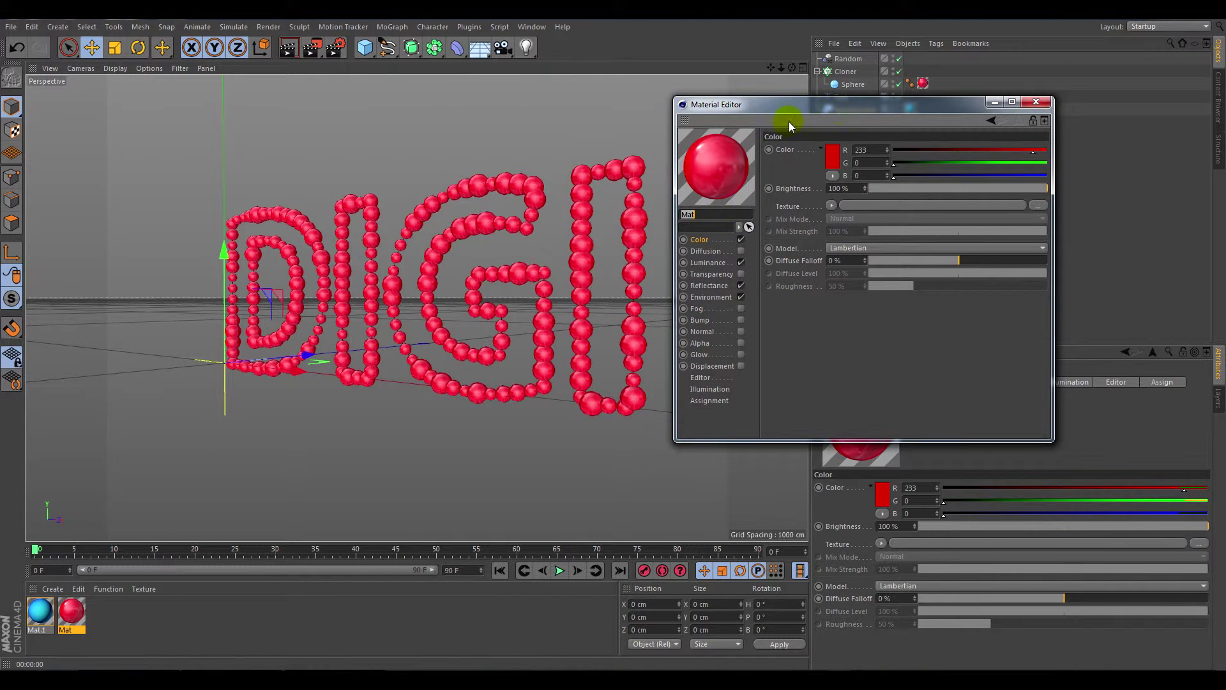
left_click(708, 296)
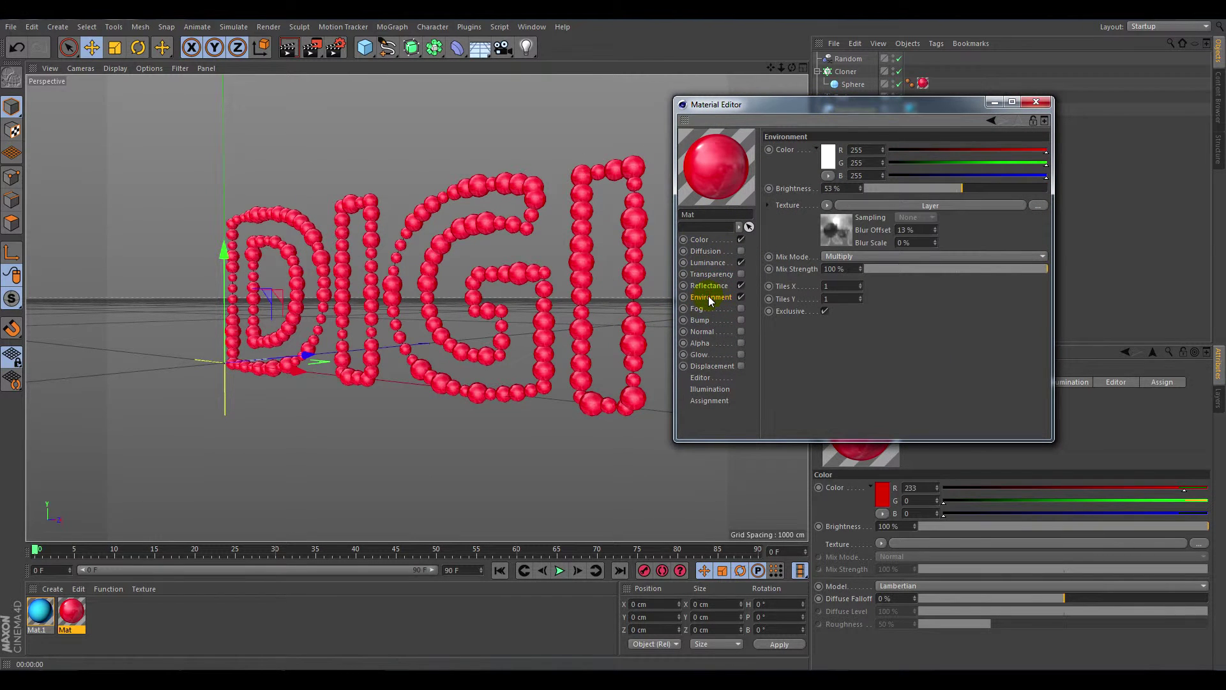
left_click(844, 227)
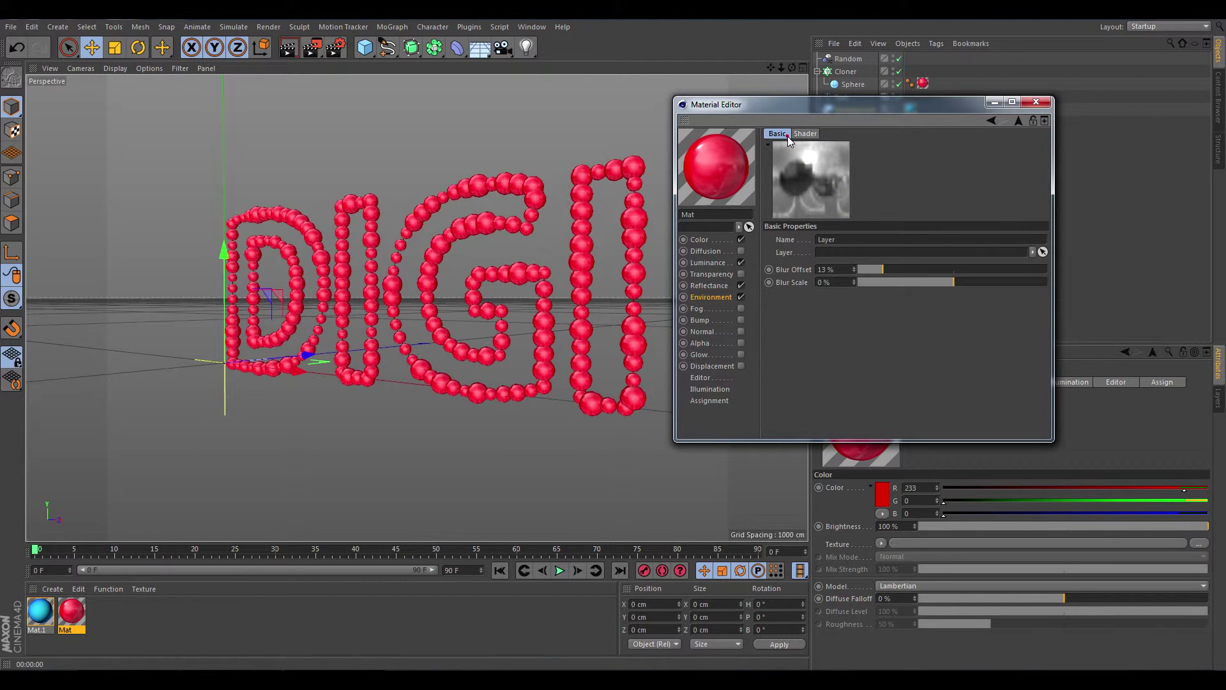
left_click_drag(871, 269, 867, 269)
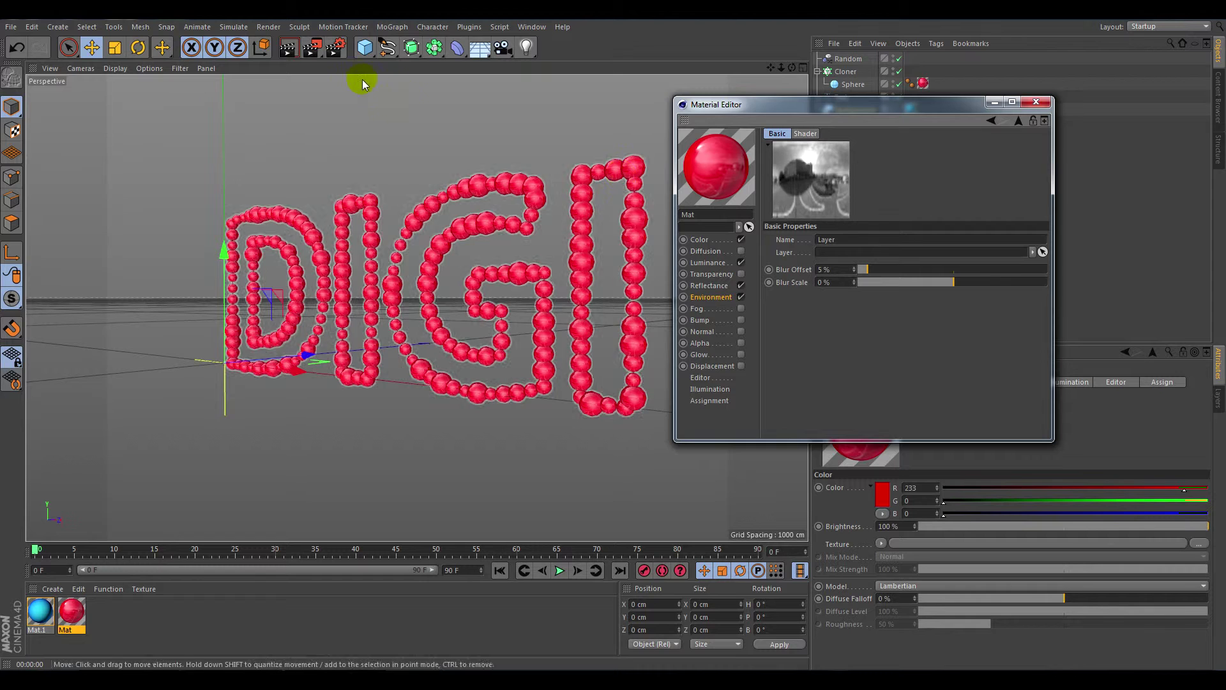
left_click(288, 49)
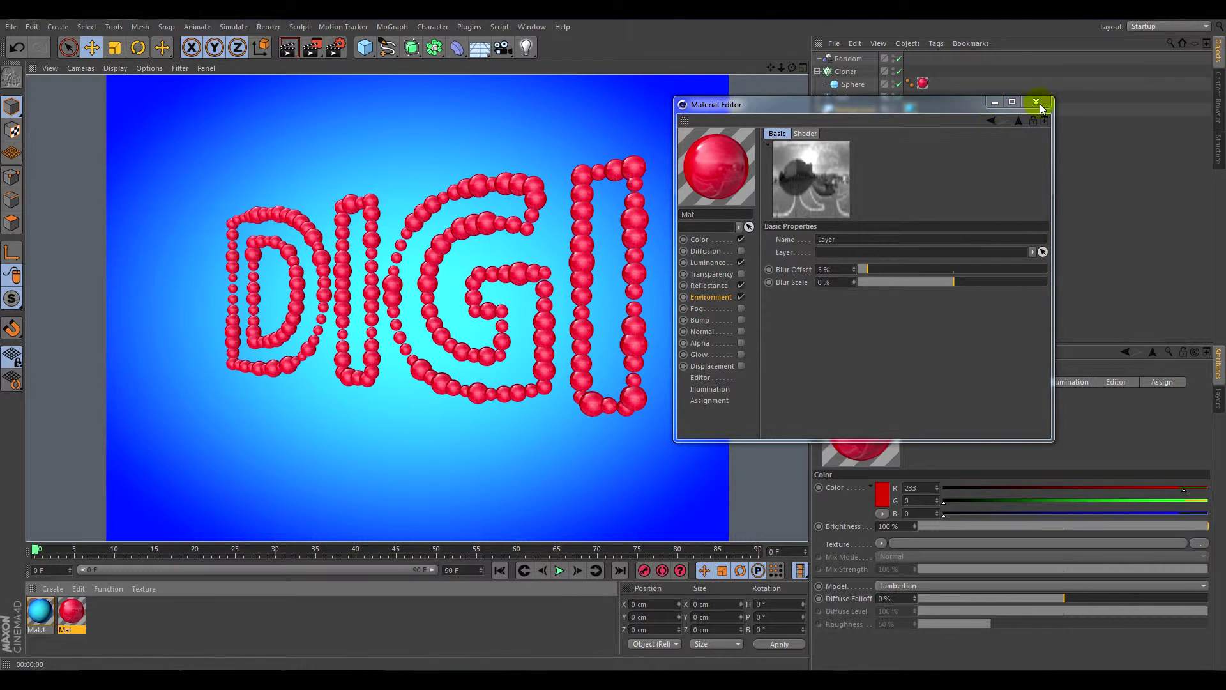
left_click(1037, 103)
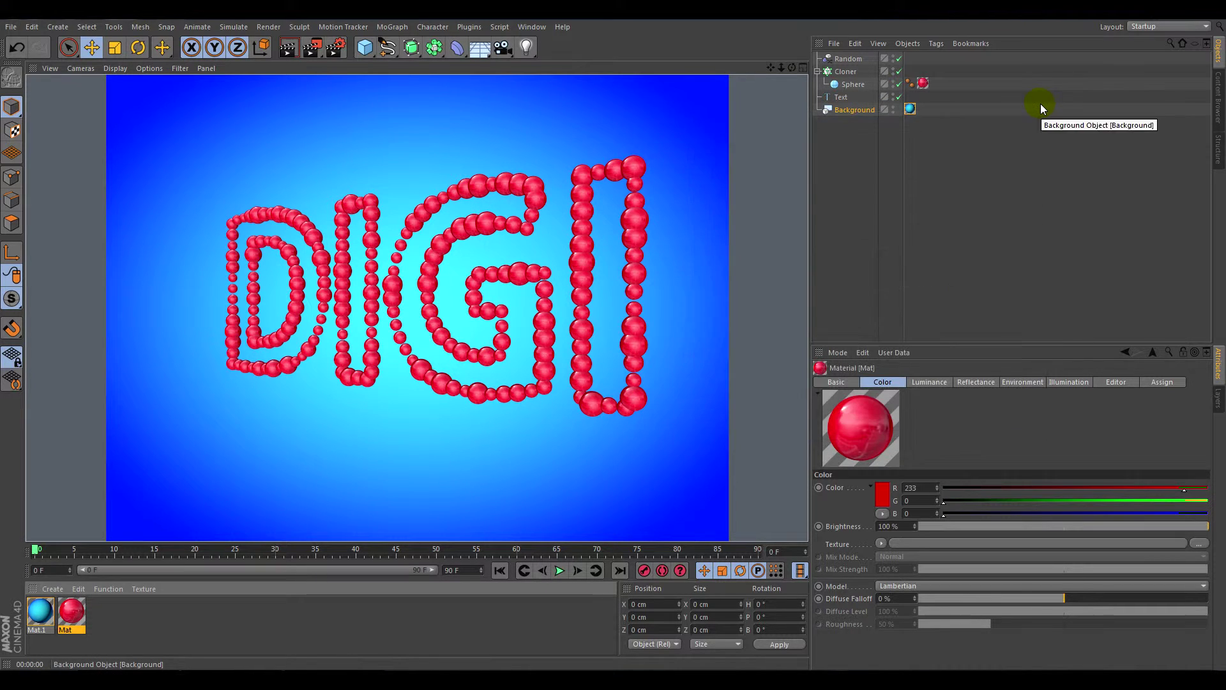
Add a Plain effector to the Cloner and set its P.Y offset to 0 cm.
left_click(843, 72)
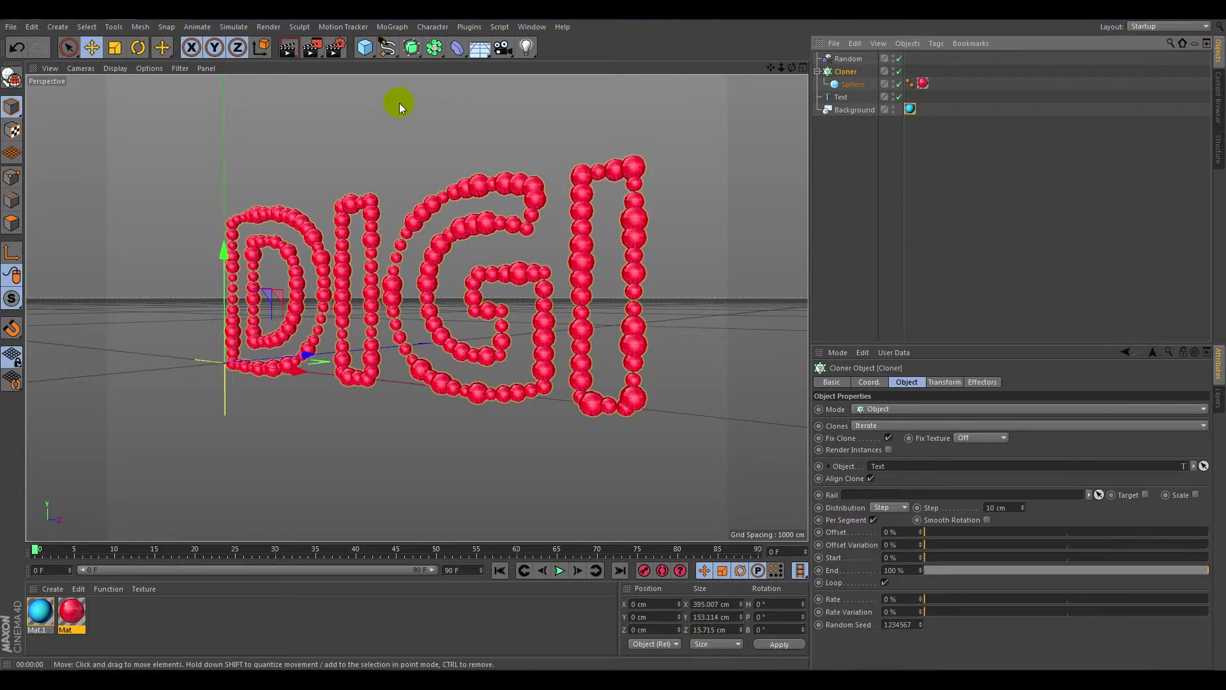
left_click(392, 27)
mouse_move(404, 46)
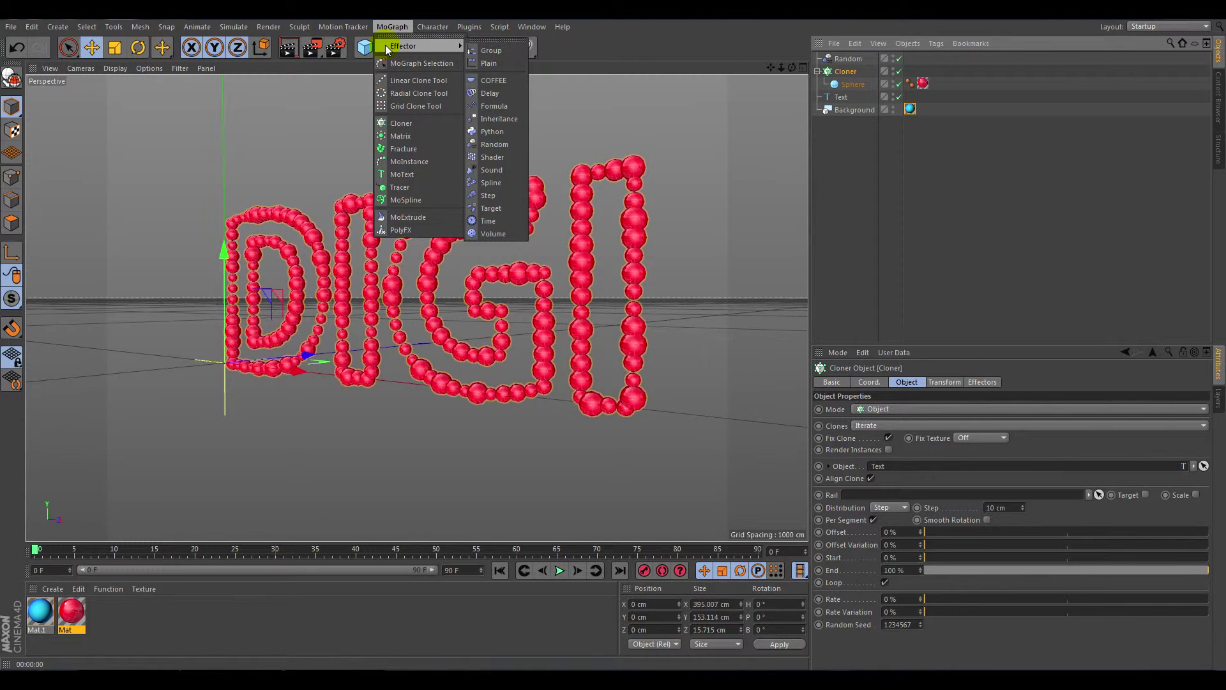
left_click(488, 62)
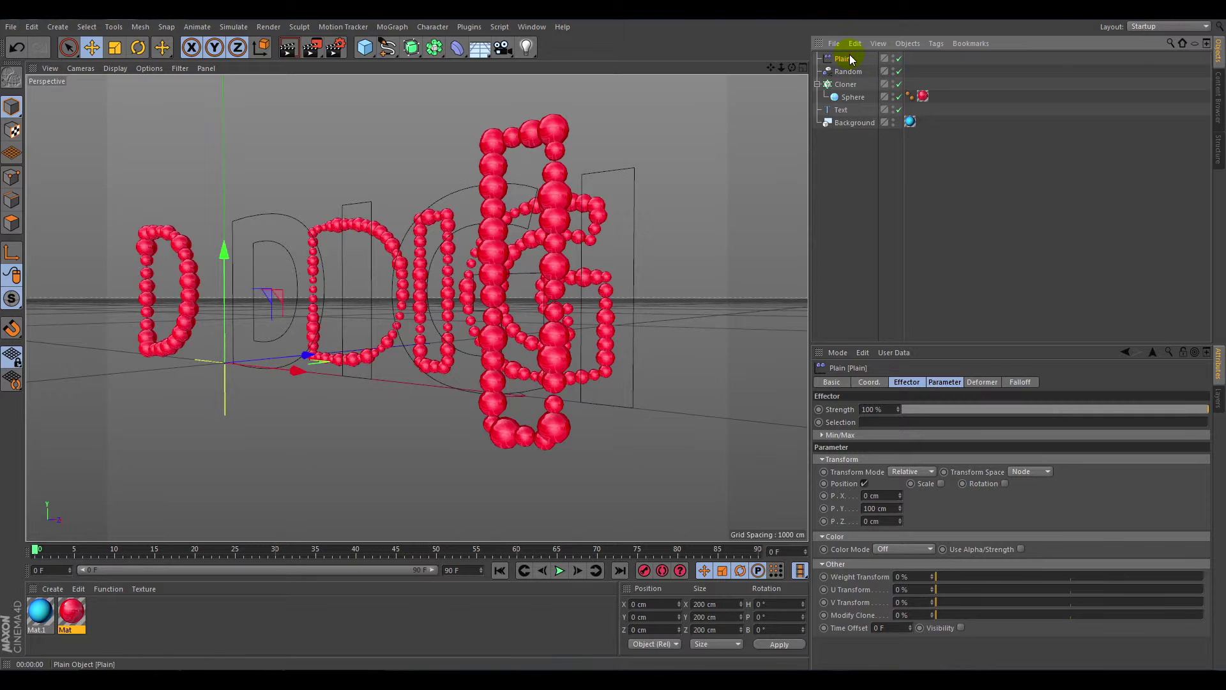
left_click(884, 508)
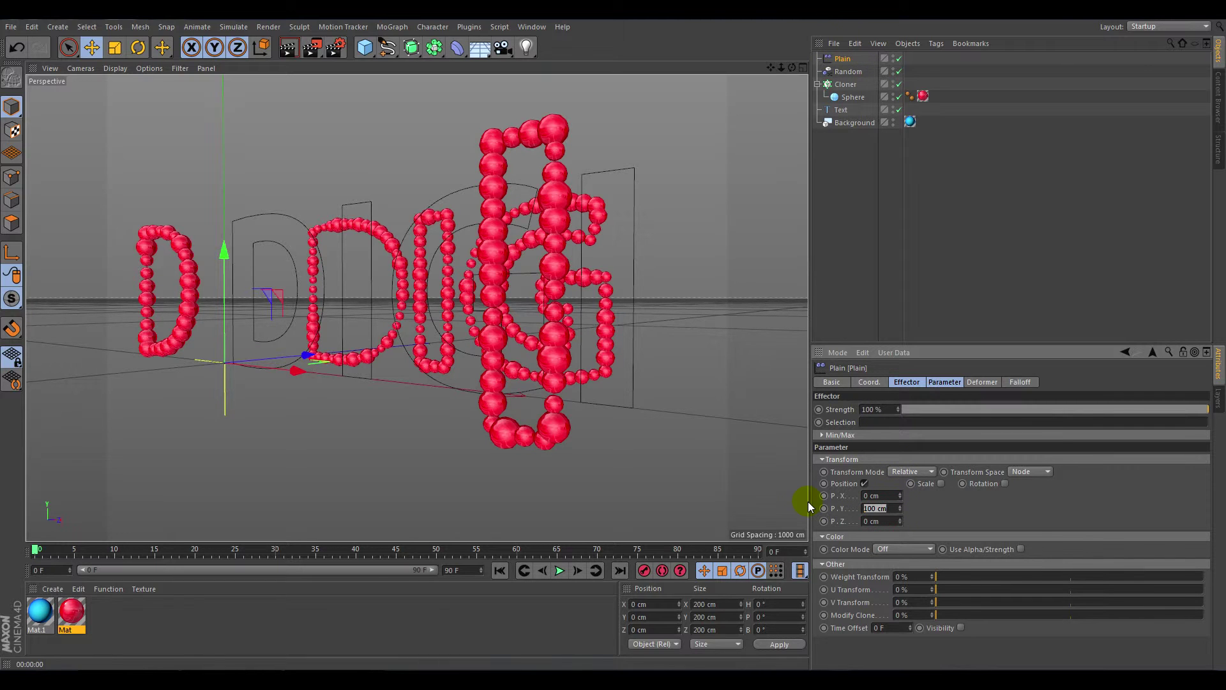
type("0")
key("Return")
Set the Plain effector's falloff shape to Linear.
left_click(846, 59)
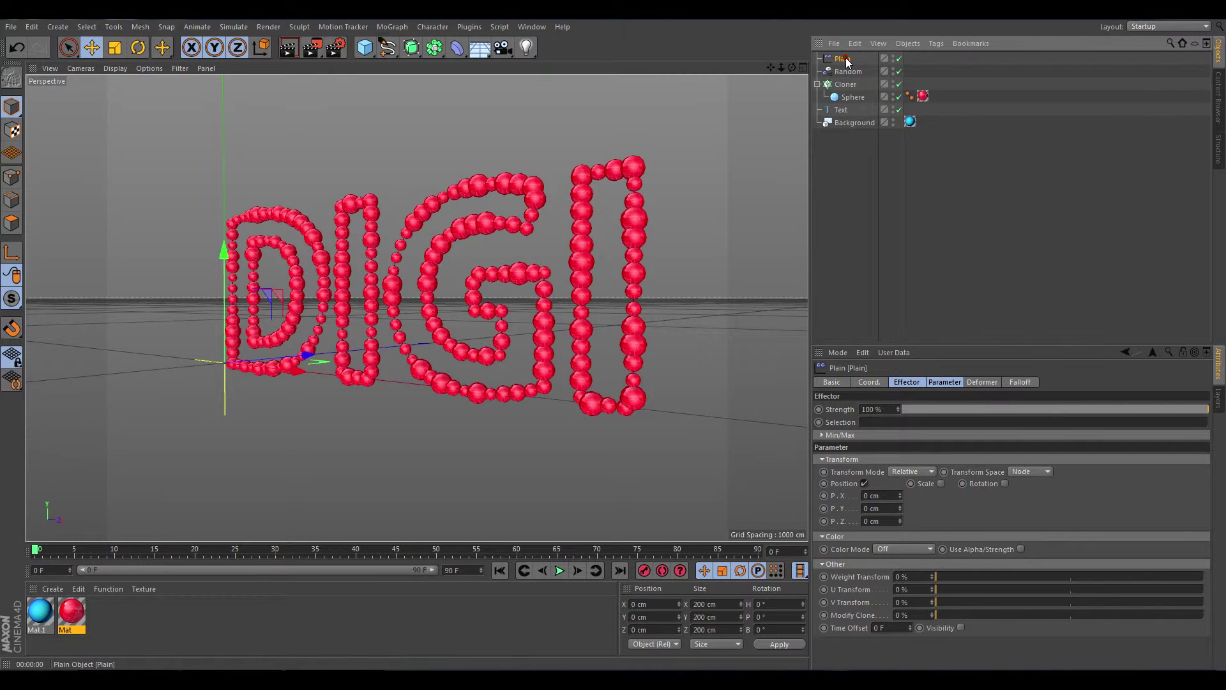
left_click(984, 382)
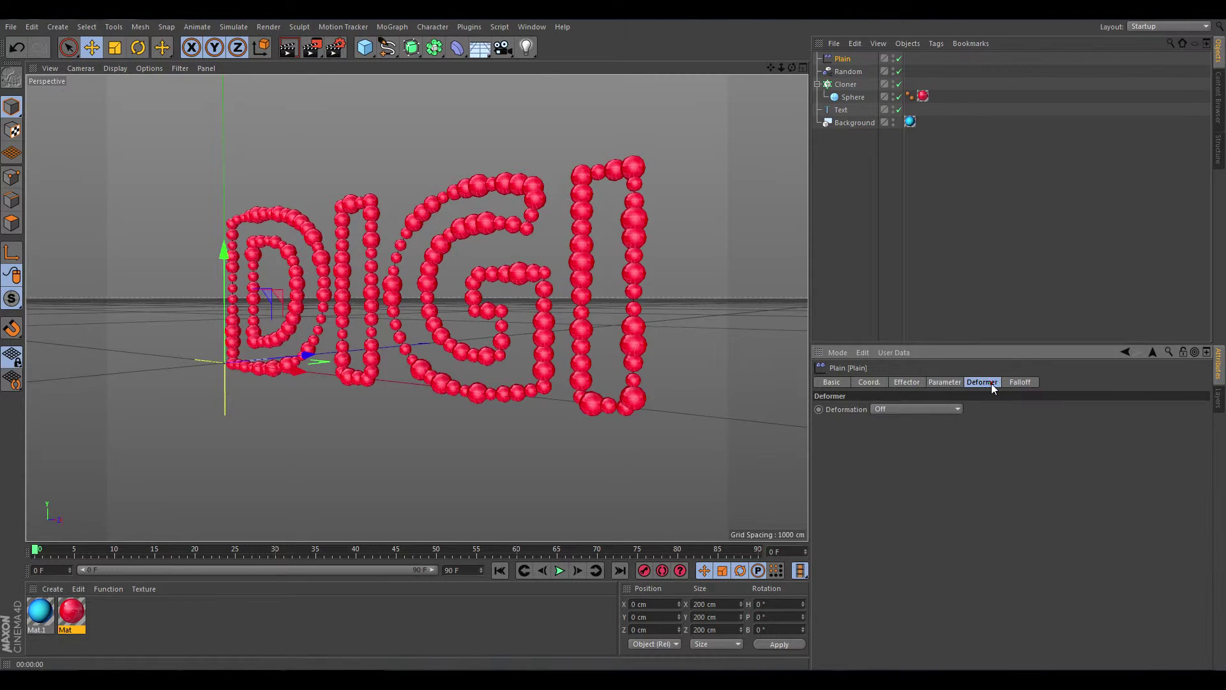
left_click(916, 409)
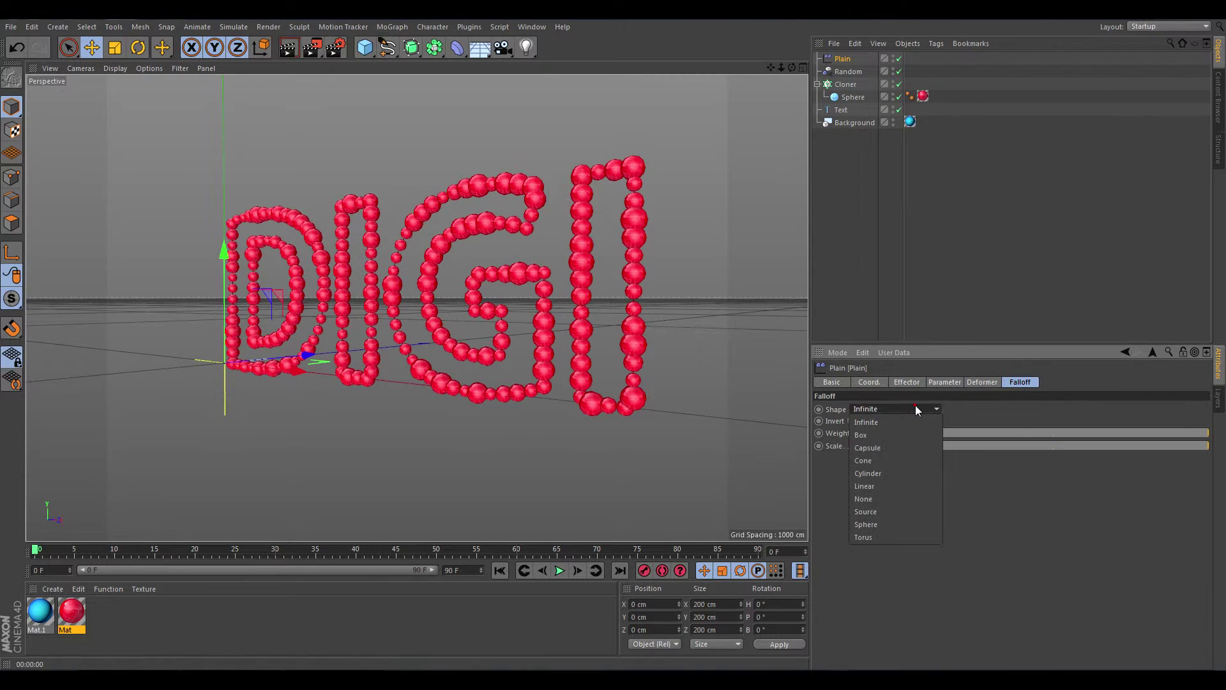
left_click(872, 485)
Rotate the falloff 90° on H and move it left of the text, to X -216.362 cm.
left_click(135, 53)
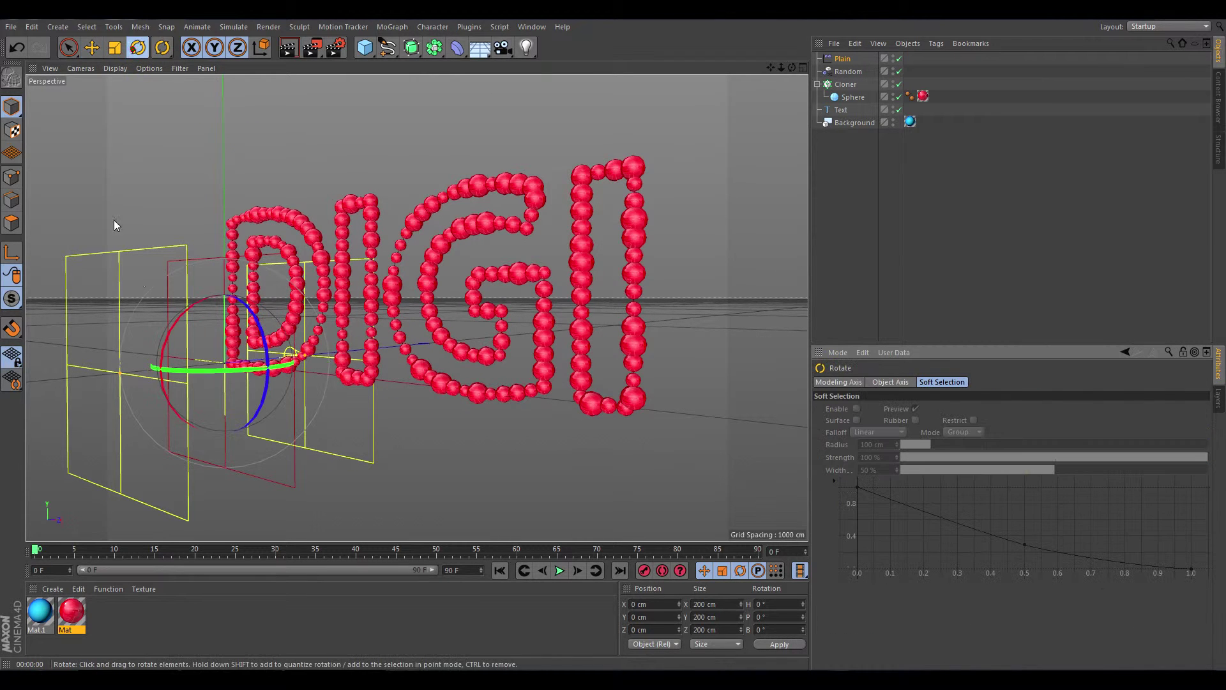
left_click_drag(201, 374, 351, 382)
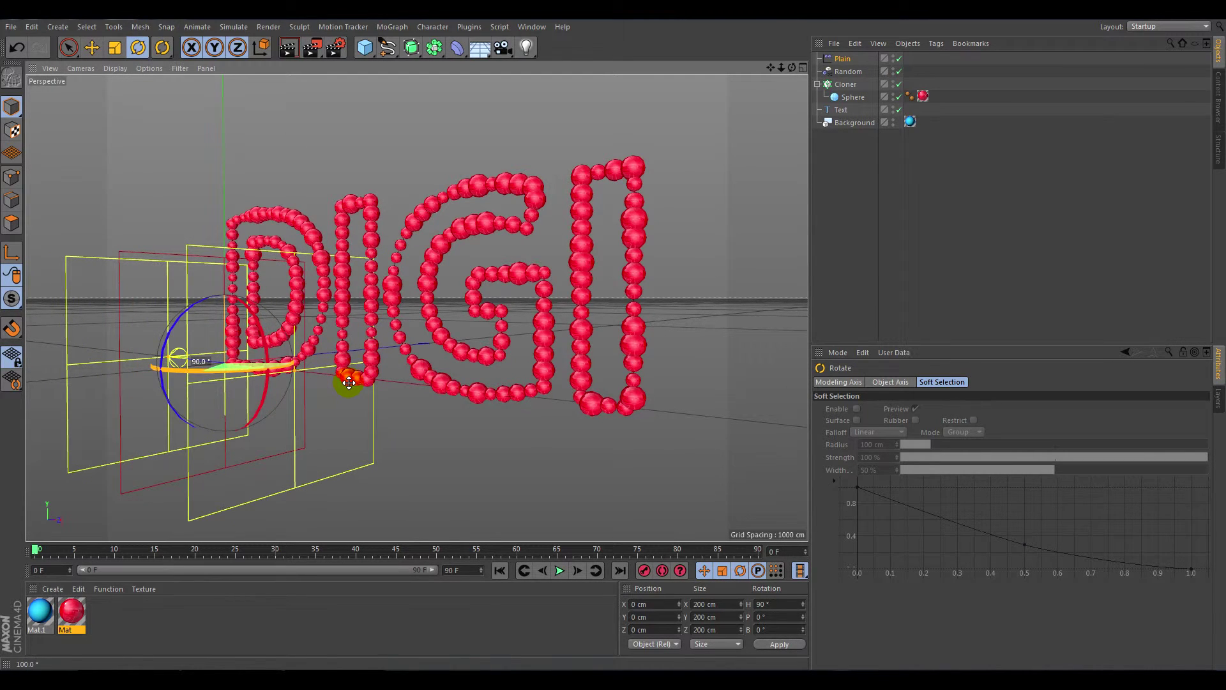
left_click(92, 47)
left_click_drag(171, 356, 70, 362)
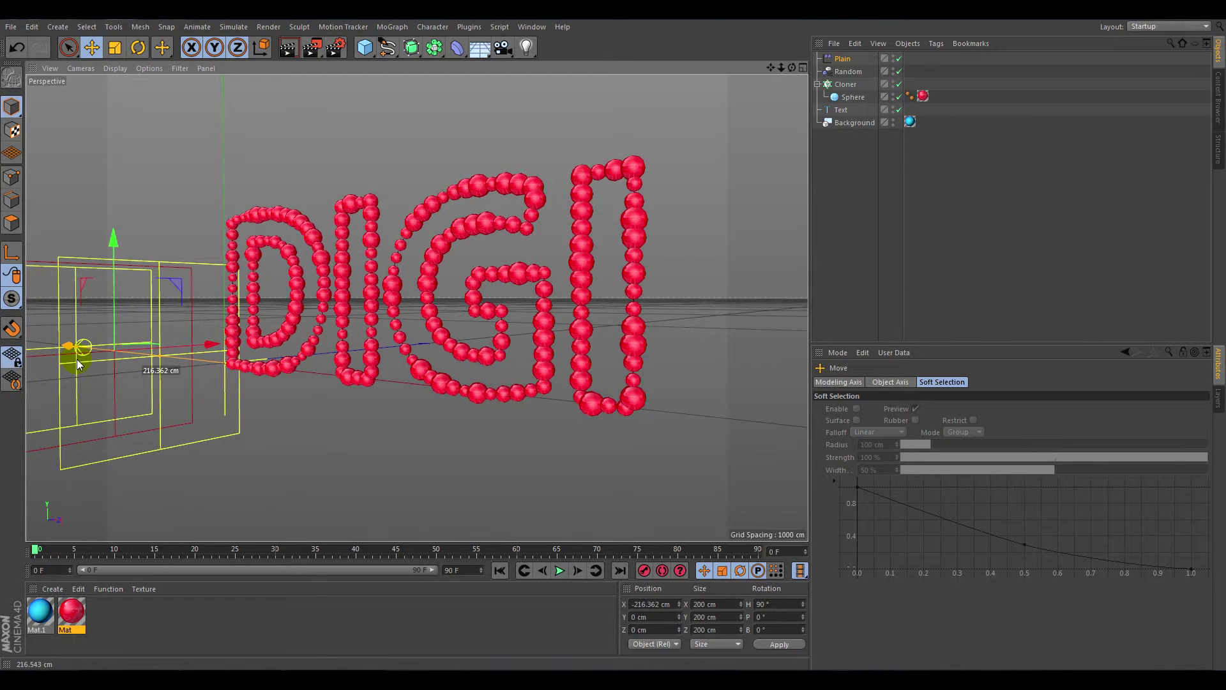
Set the effector's P.X, P.Y and P.Z to 50 cm, move it into the text, enable Scale.
left_click(840, 60)
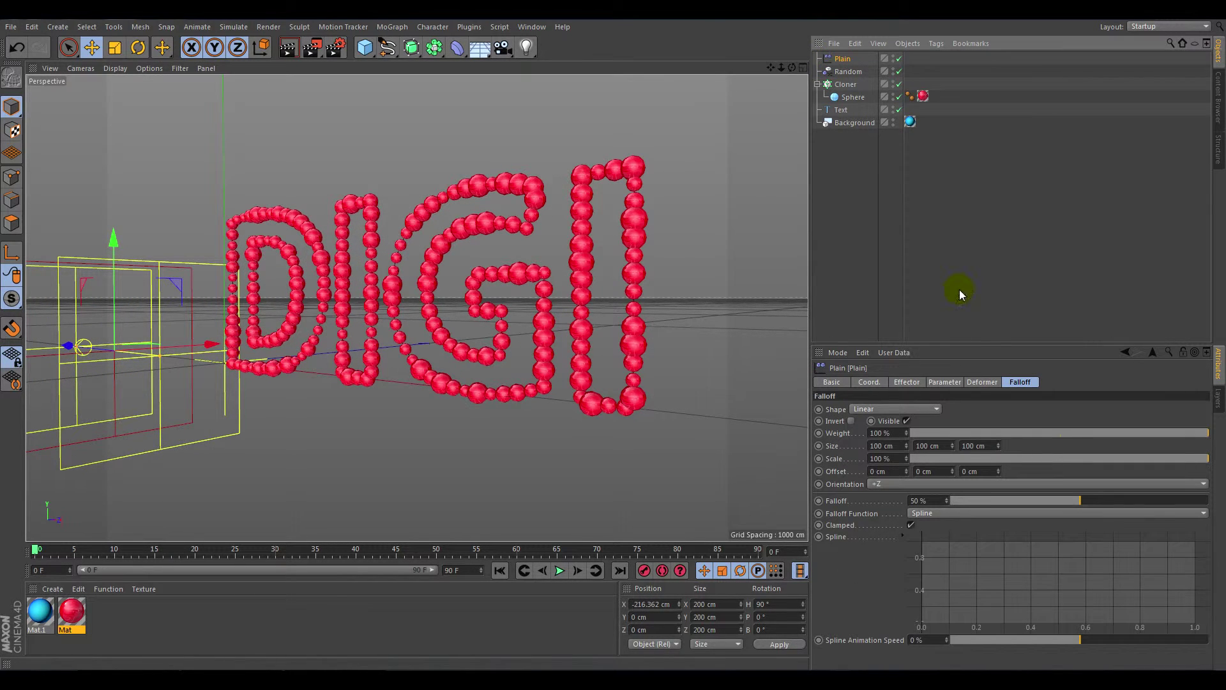
left_click(944, 382)
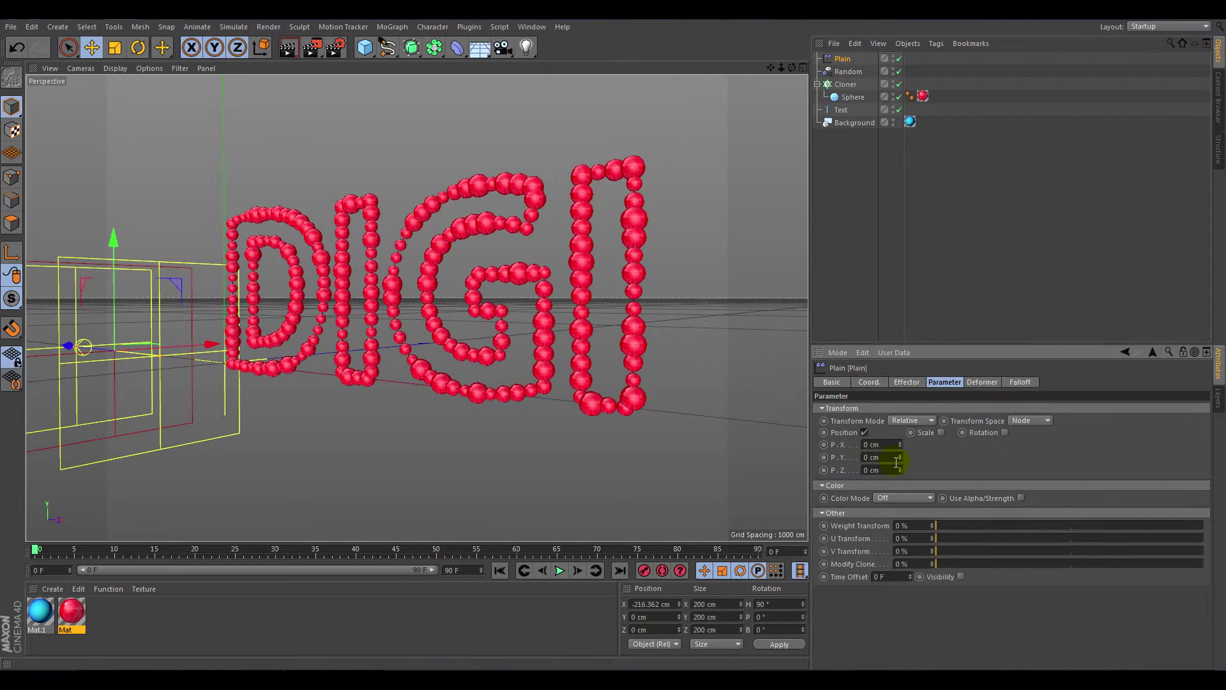
double_click(870, 457)
double_click(886, 444)
type("50")
key("Tab")
type("50")
key("Tab")
type("50")
key("Return")
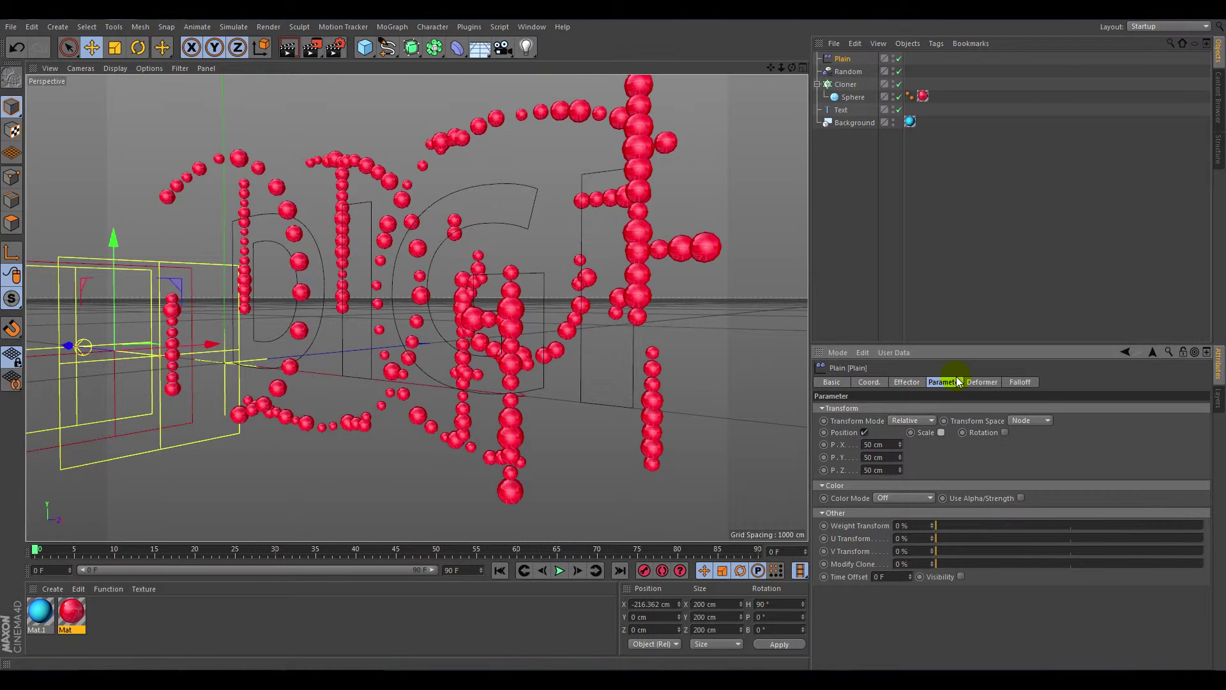
mouse_move(216, 353)
left_mouse_down()
mouse_move(278, 350)
mouse_move(190, 343)
mouse_move(325, 390)
mouse_move(530, 410)
mouse_move(763, 390)
mouse_move(558, 378)
mouse_move(228, 324)
mouse_move(304, 354)
mouse_move(251, 348)
mouse_move(260, 354)
left_mouse_up()
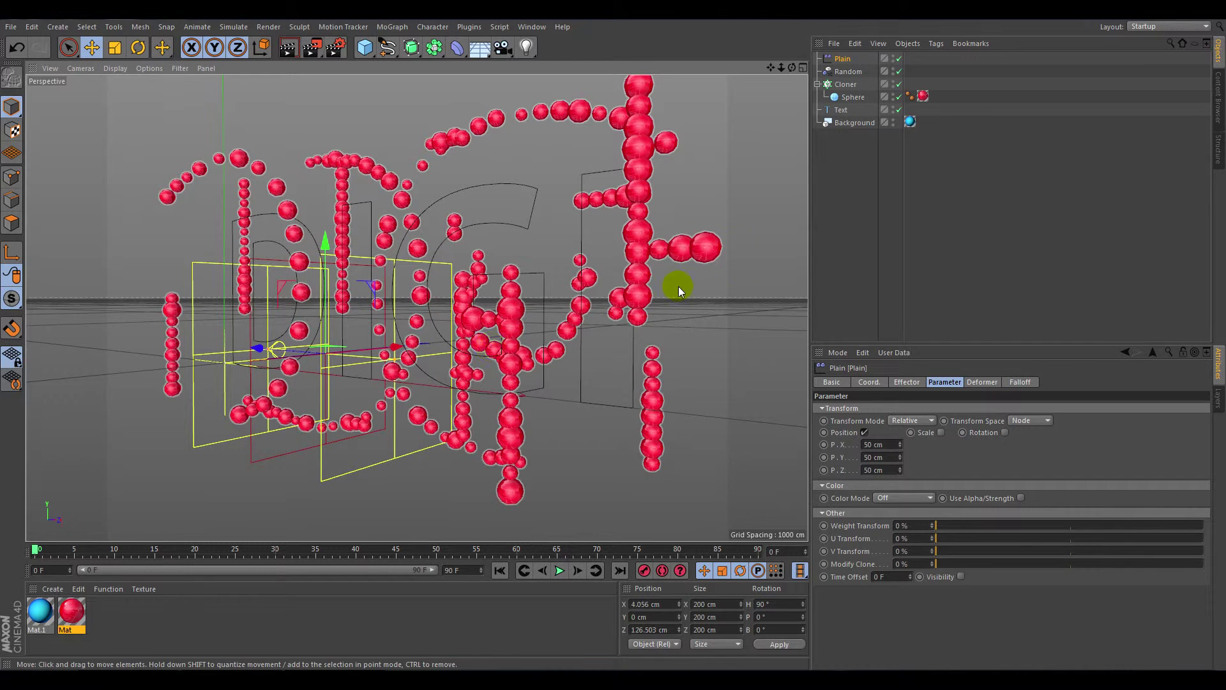
left_click(941, 432)
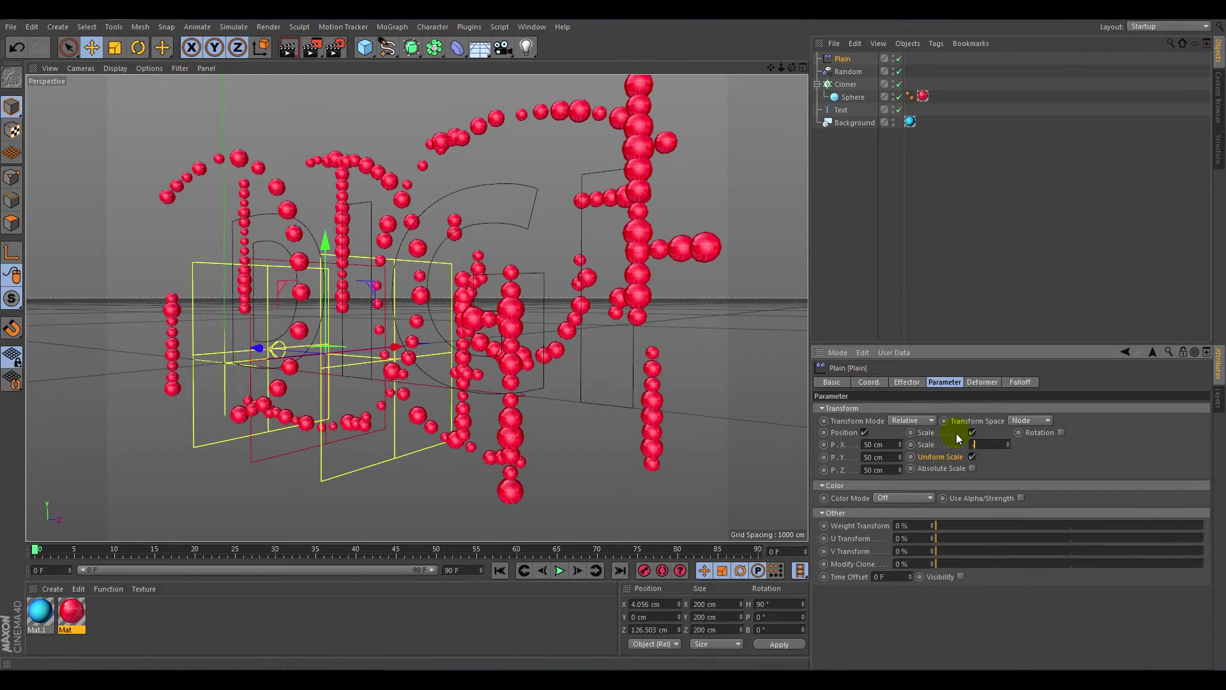
type("-1")
Confirm a scale of -1 to hide the spheres and park the effector at X -14.724 cm.
key("Return")
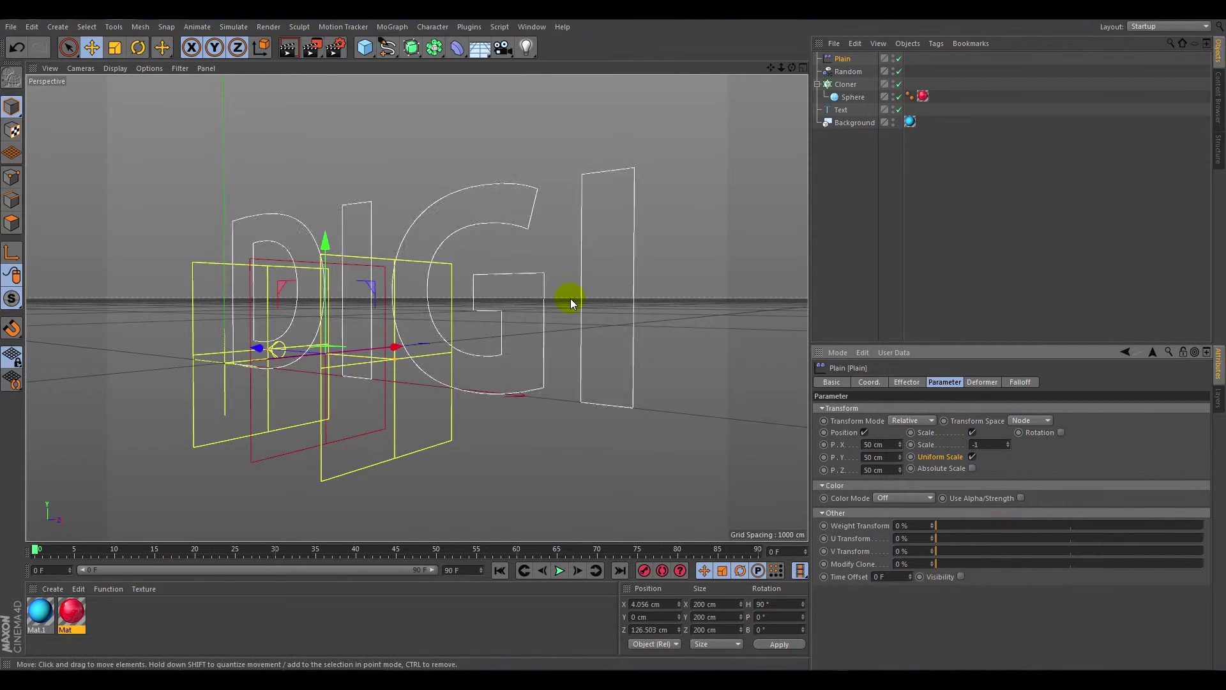
mouse_move(267, 350)
left_mouse_down()
mouse_move(790, 405)
mouse_move(717, 386)
mouse_move(237, 364)
left_mouse_up()
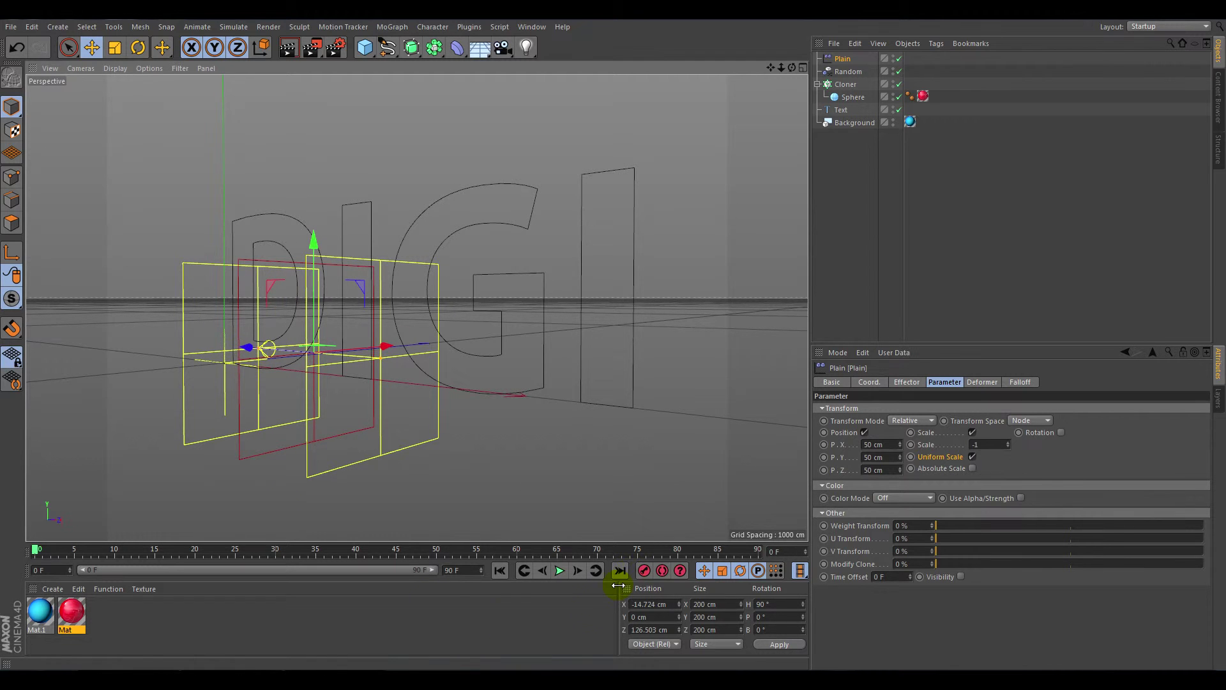
With autokey on, keyframe the effector sweeping to X 502.446 cm at frame 70.
left_click(663, 574)
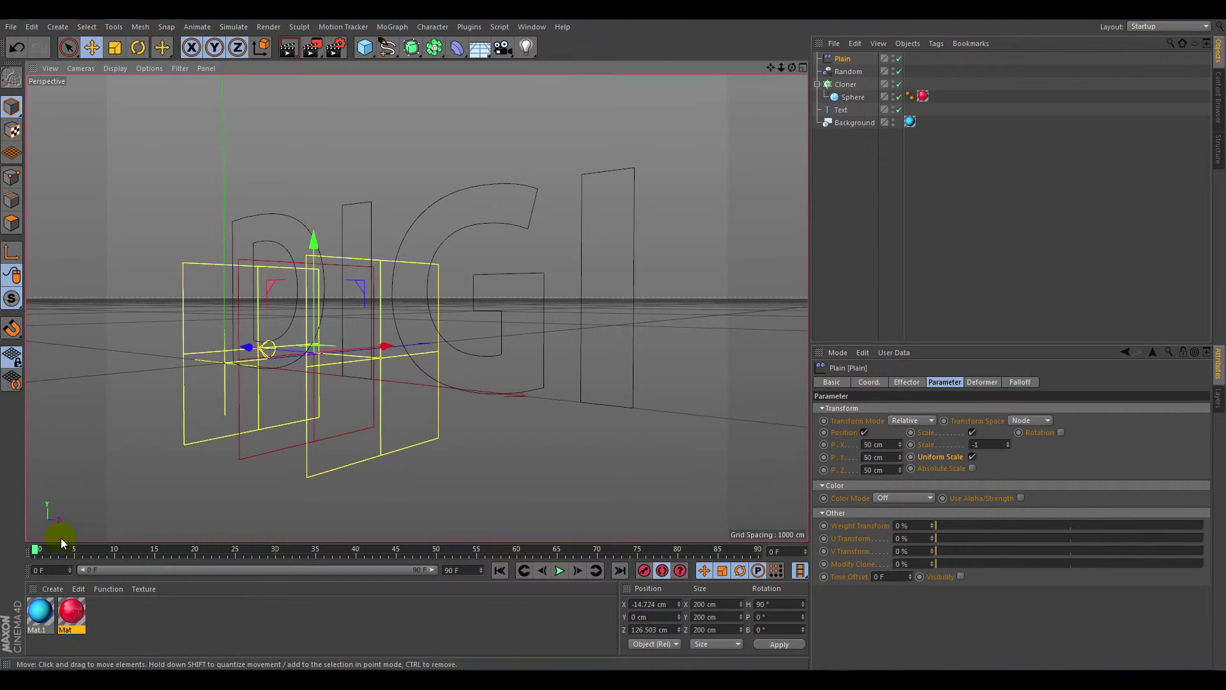
left_click_drag(37, 553, 90, 555)
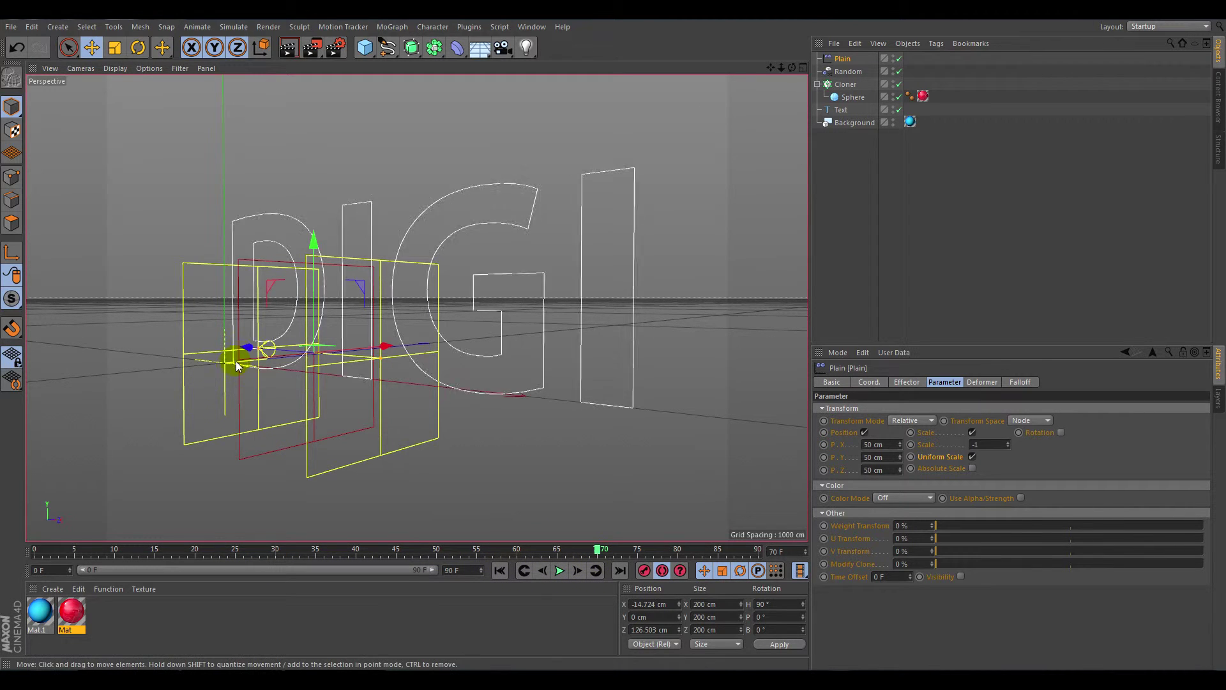
mouse_move(246, 348)
left_mouse_down()
mouse_move(717, 438)
mouse_move(714, 462)
left_mouse_up()
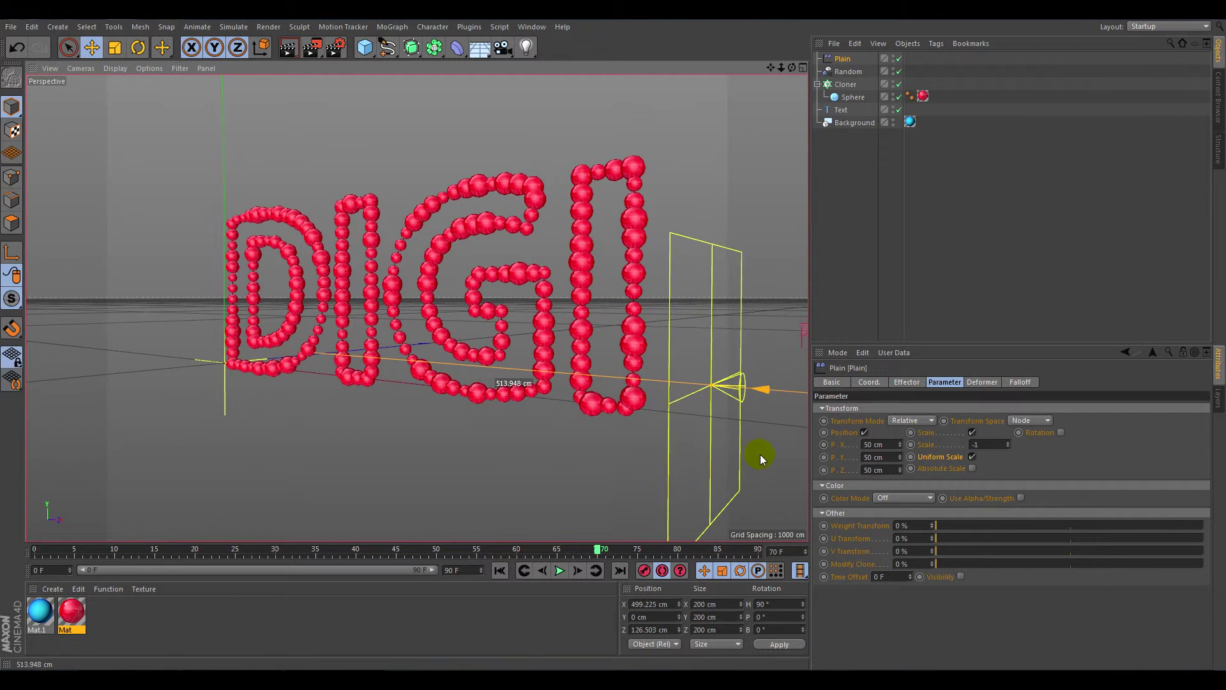
mouse_move(598, 552)
left_mouse_down()
mouse_move(44, 543)
mouse_move(433, 574)
mouse_move(597, 573)
left_mouse_up()
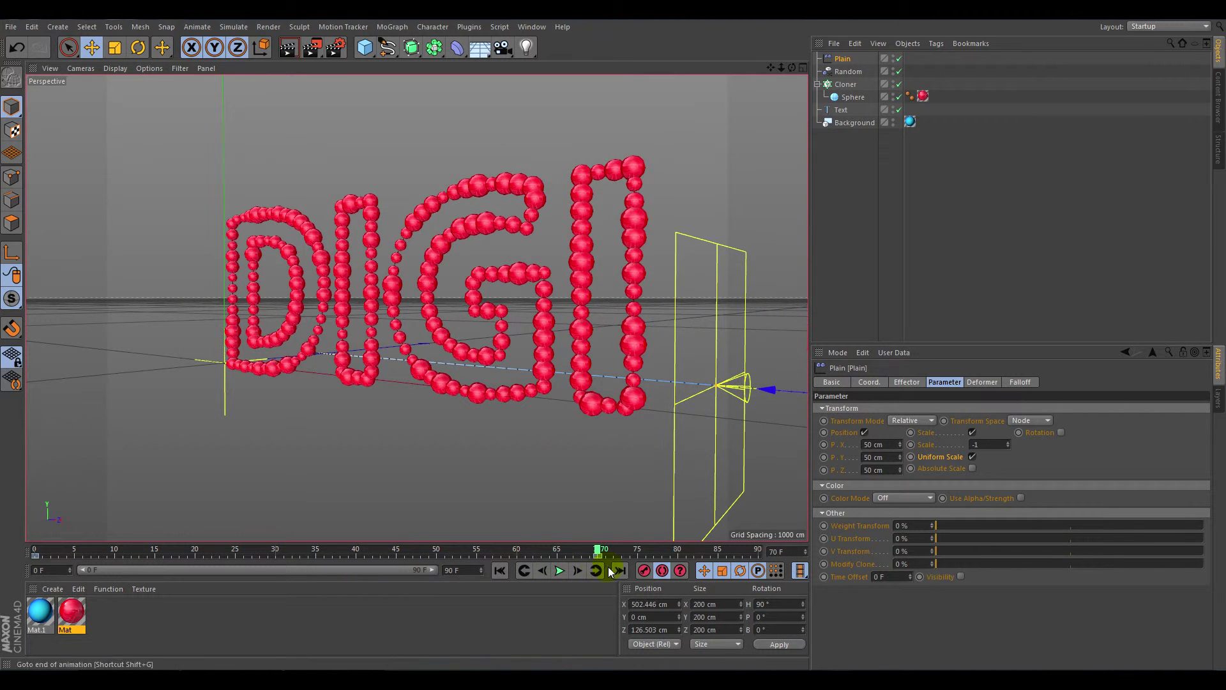
left_click(844, 85)
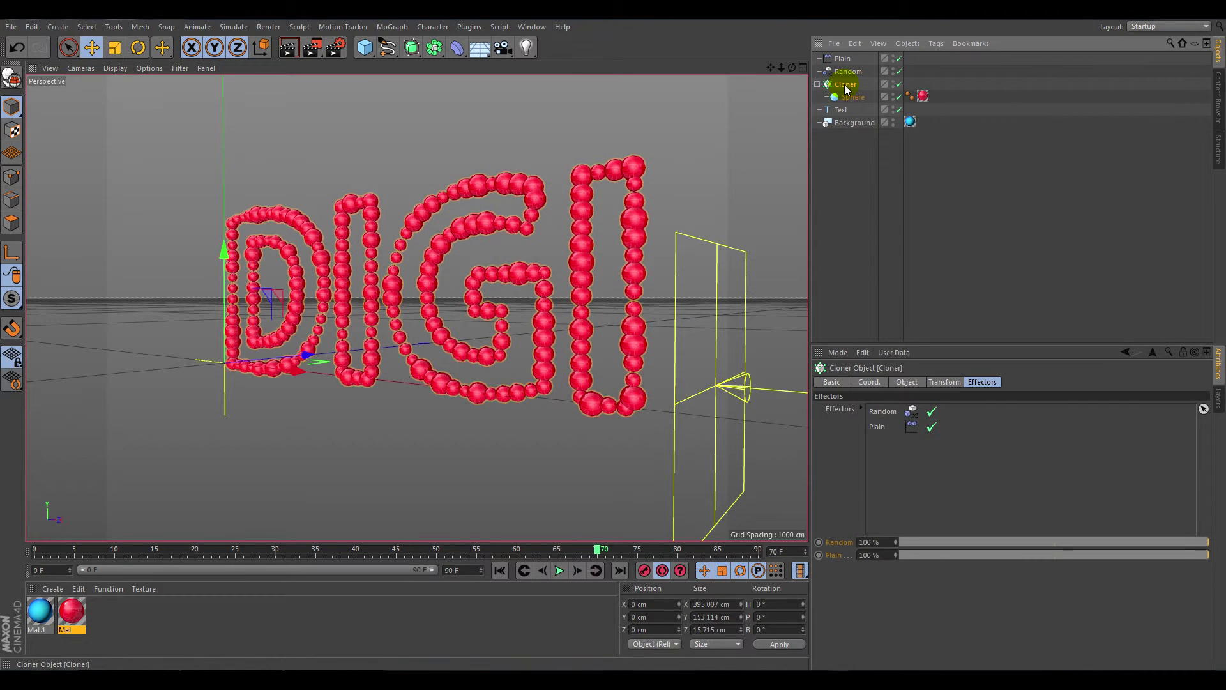
Add a Delay effector to the clones and preview the animation from the start.
left_click(395, 28)
mouse_move(404, 46)
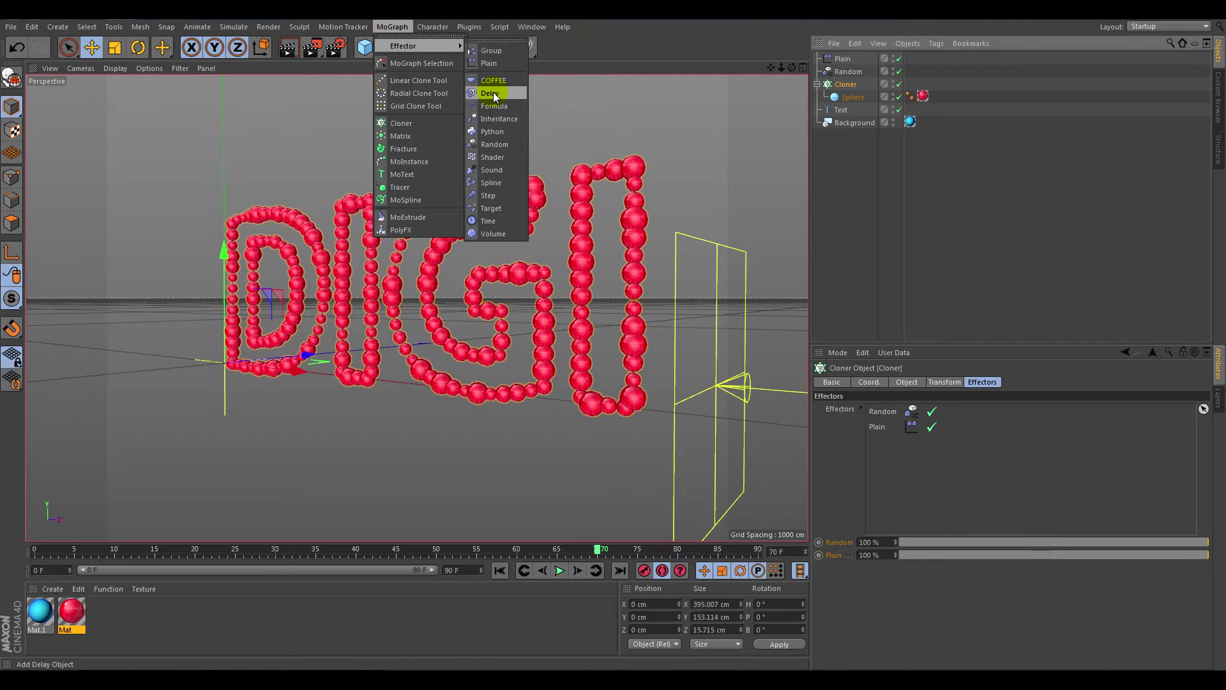
left_click(510, 92)
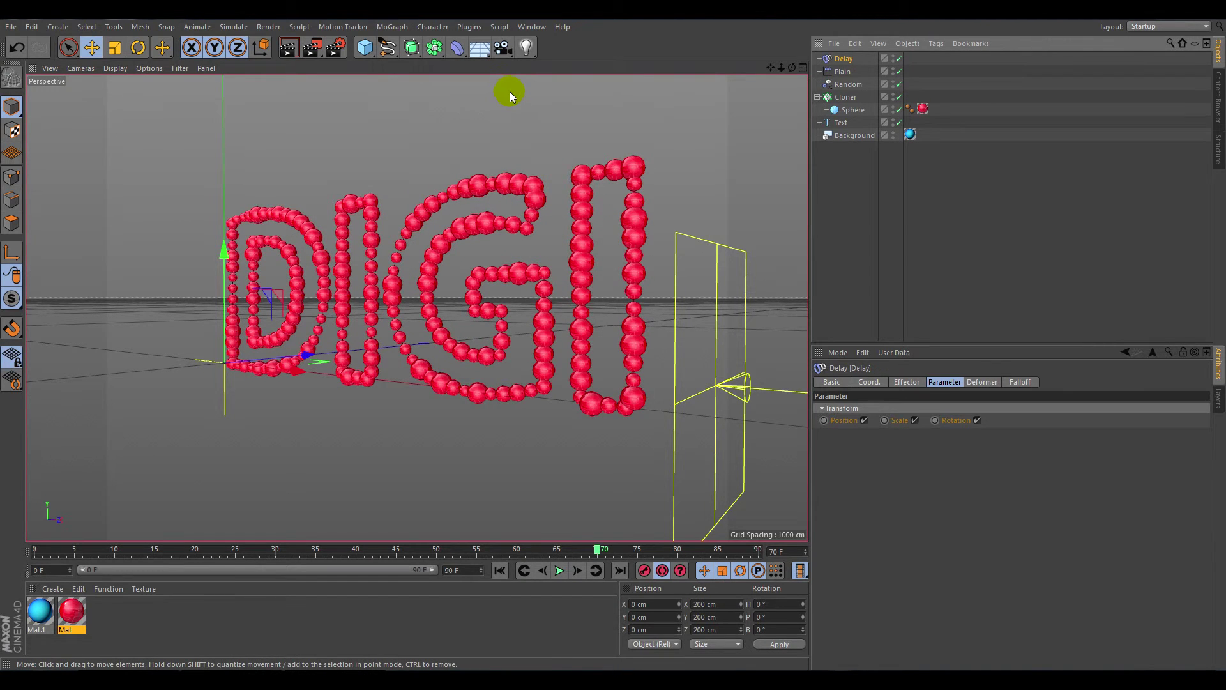
left_click(500, 572)
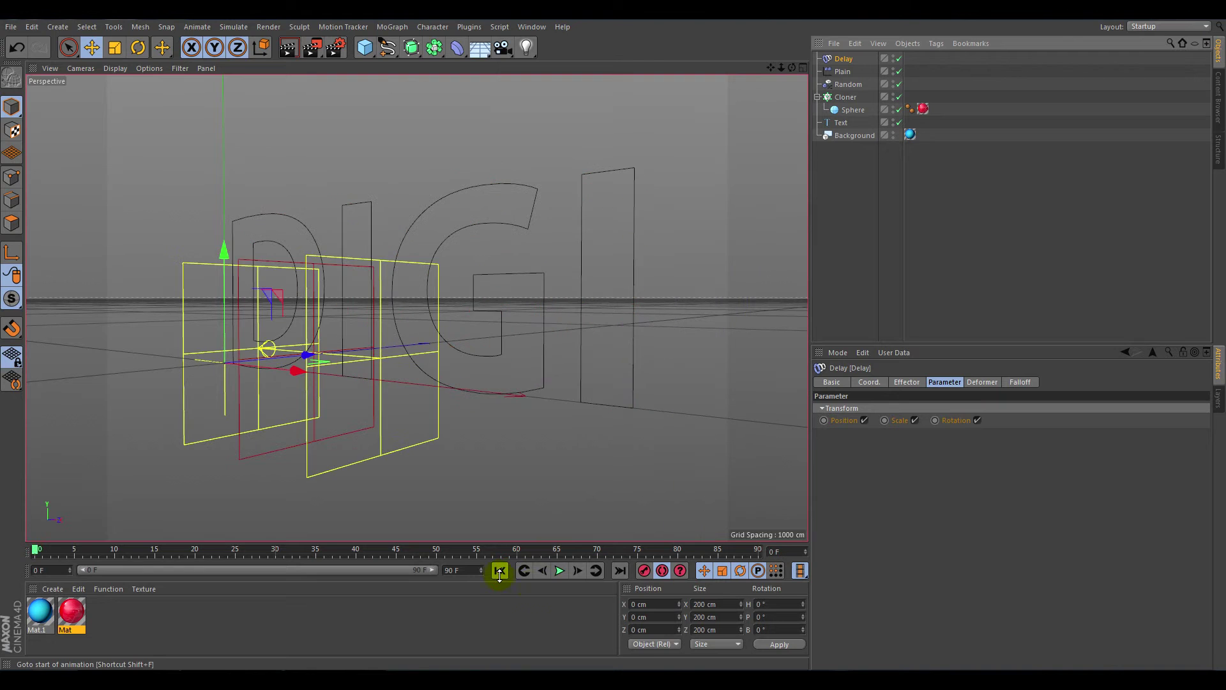
left_click(560, 570)
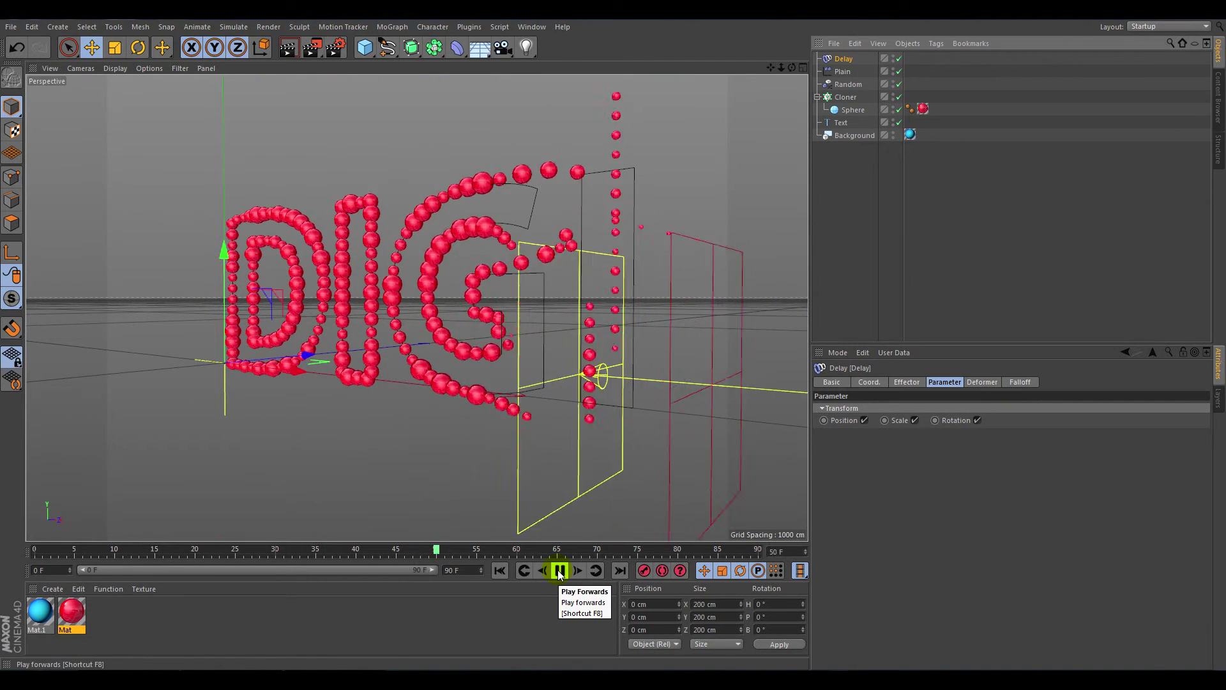
left_click(559, 573)
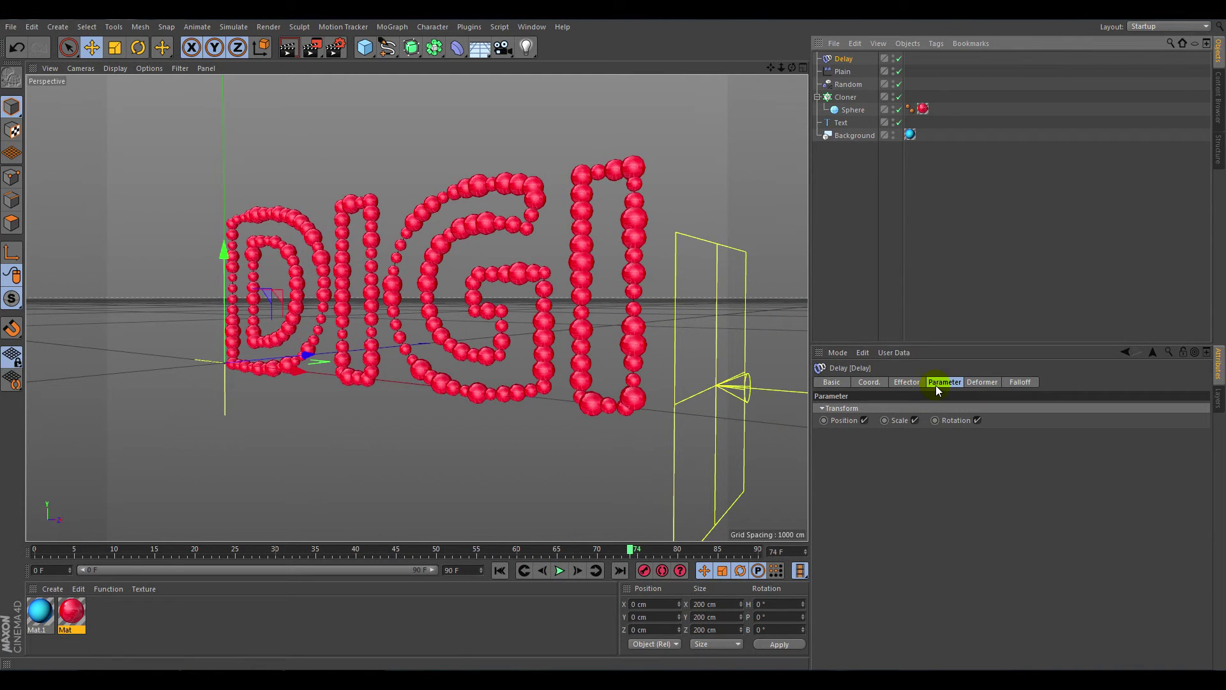
Set the Delay effector's mode to Spring.
left_click(905, 382)
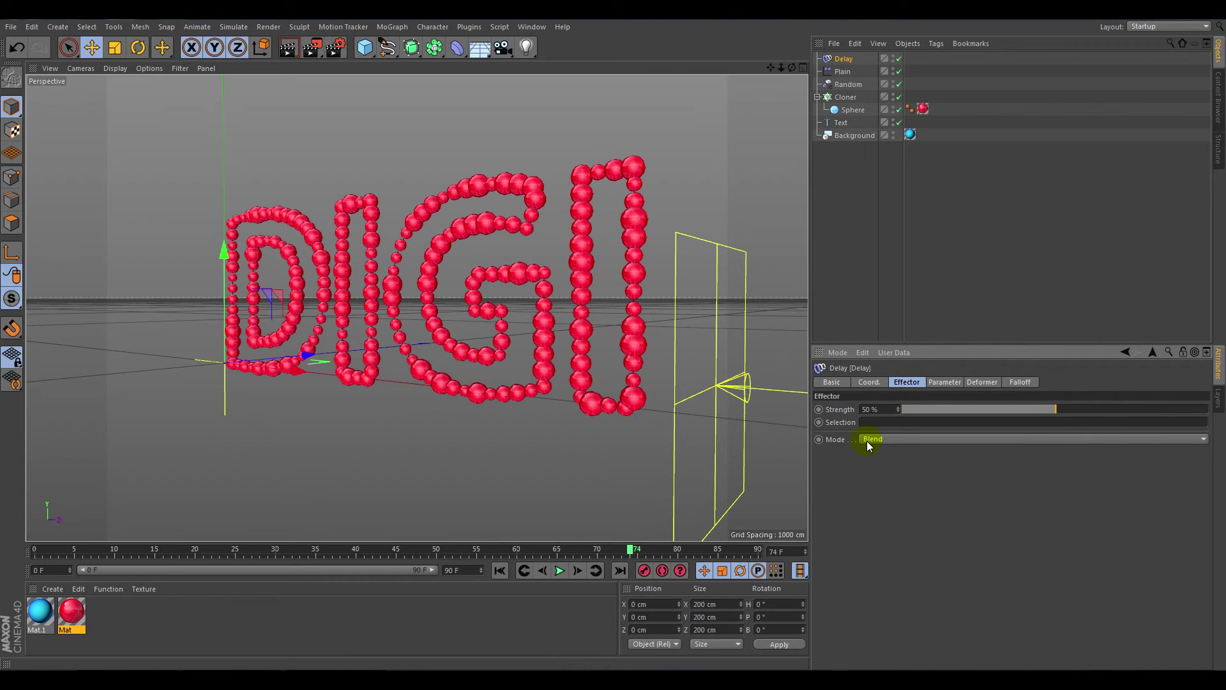
left_click(883, 439)
left_click(910, 477)
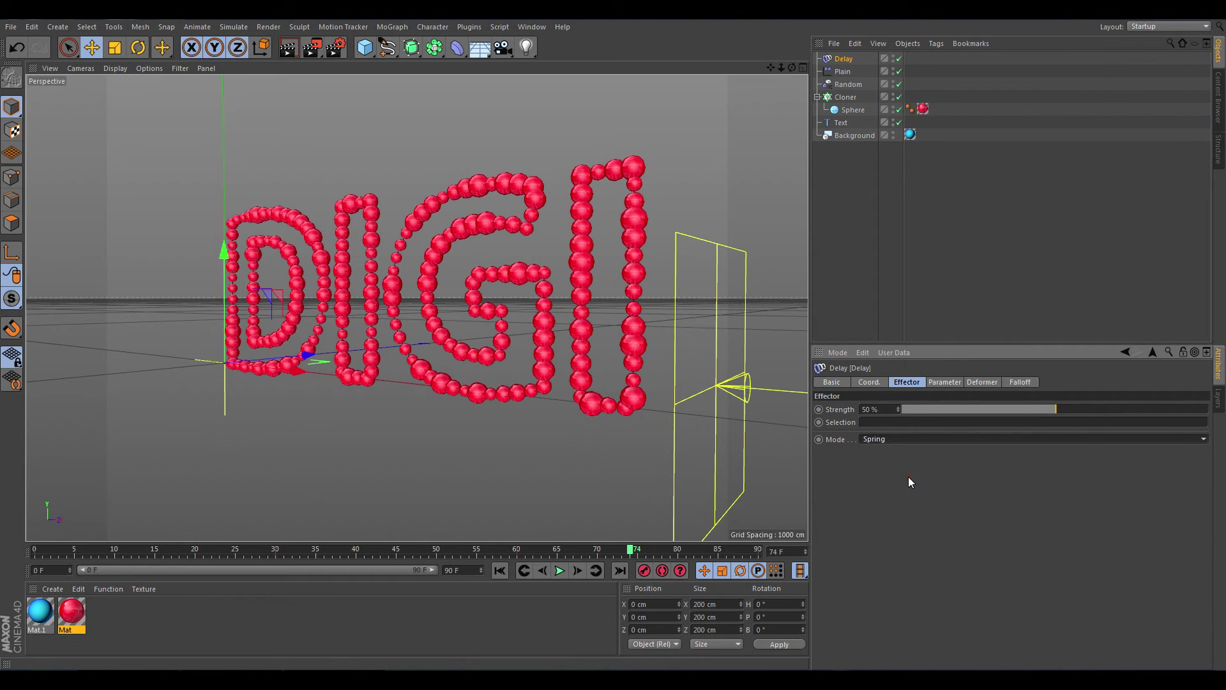
Play the spring-delayed assembly from frame 0 and render the final frame.
left_click(500, 572)
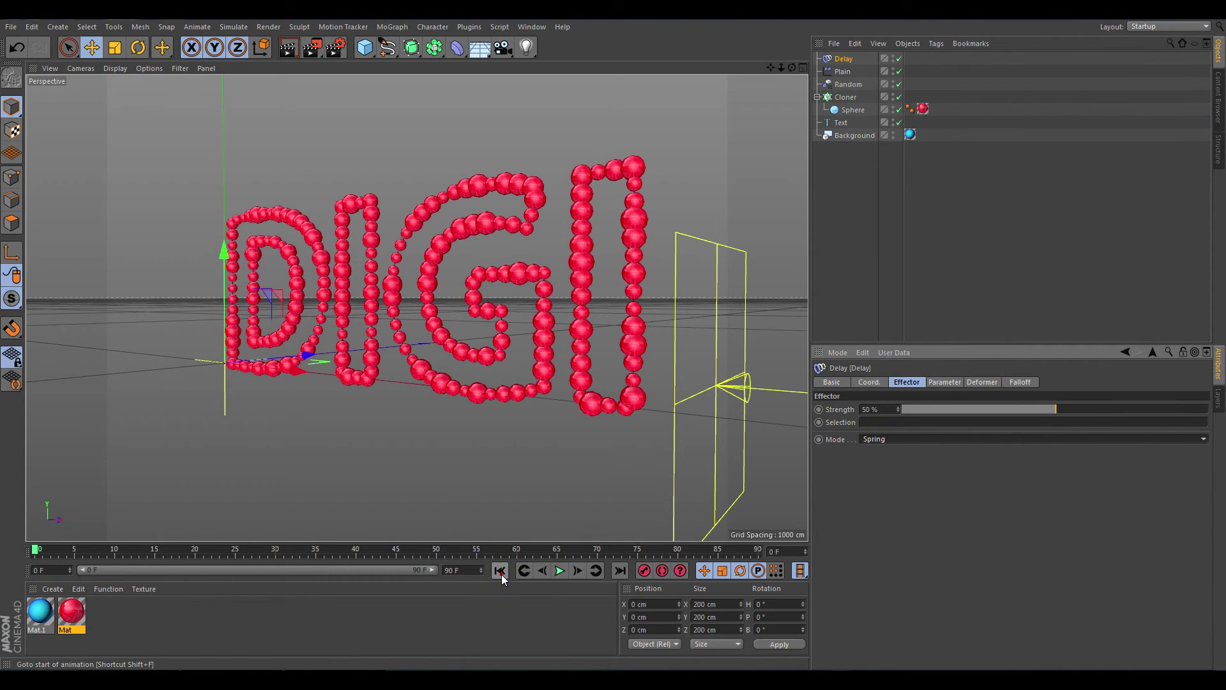
left_click(559, 572)
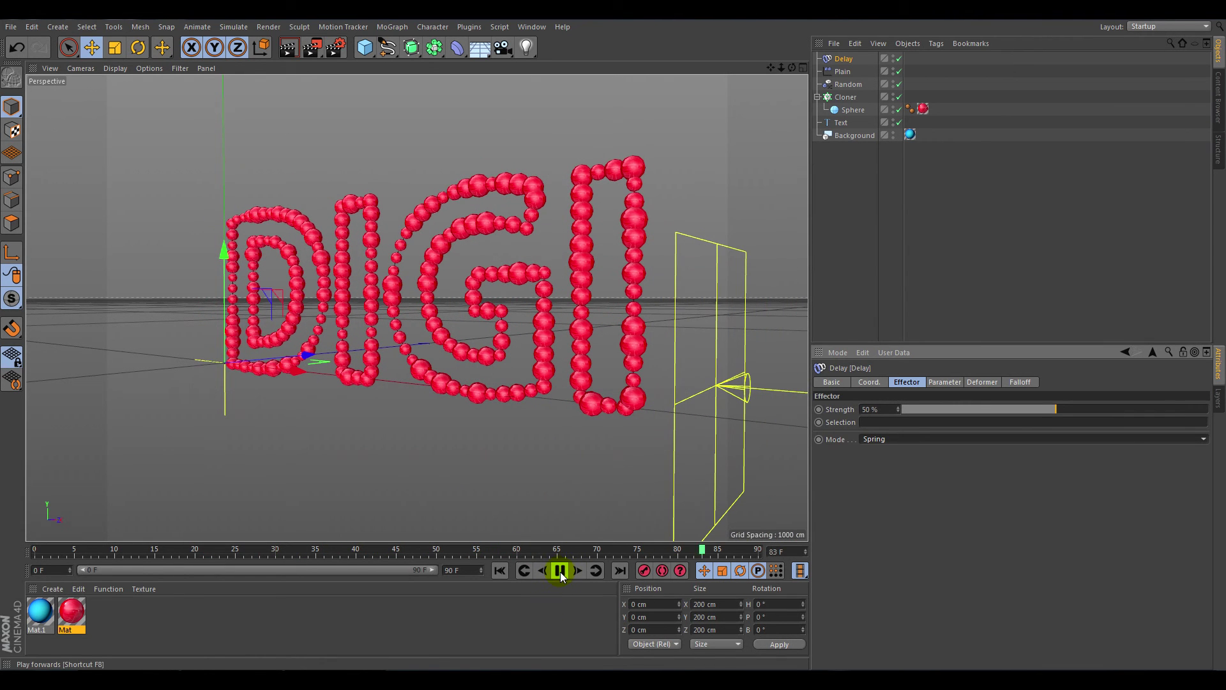
left_click(288, 47)
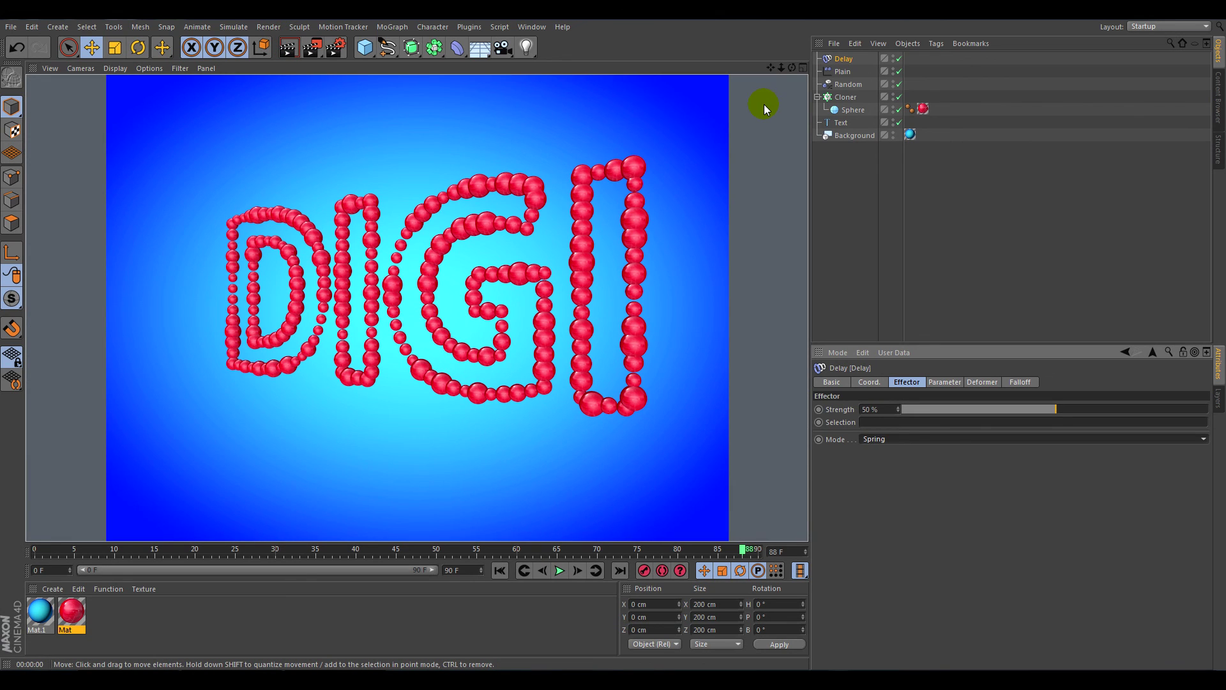